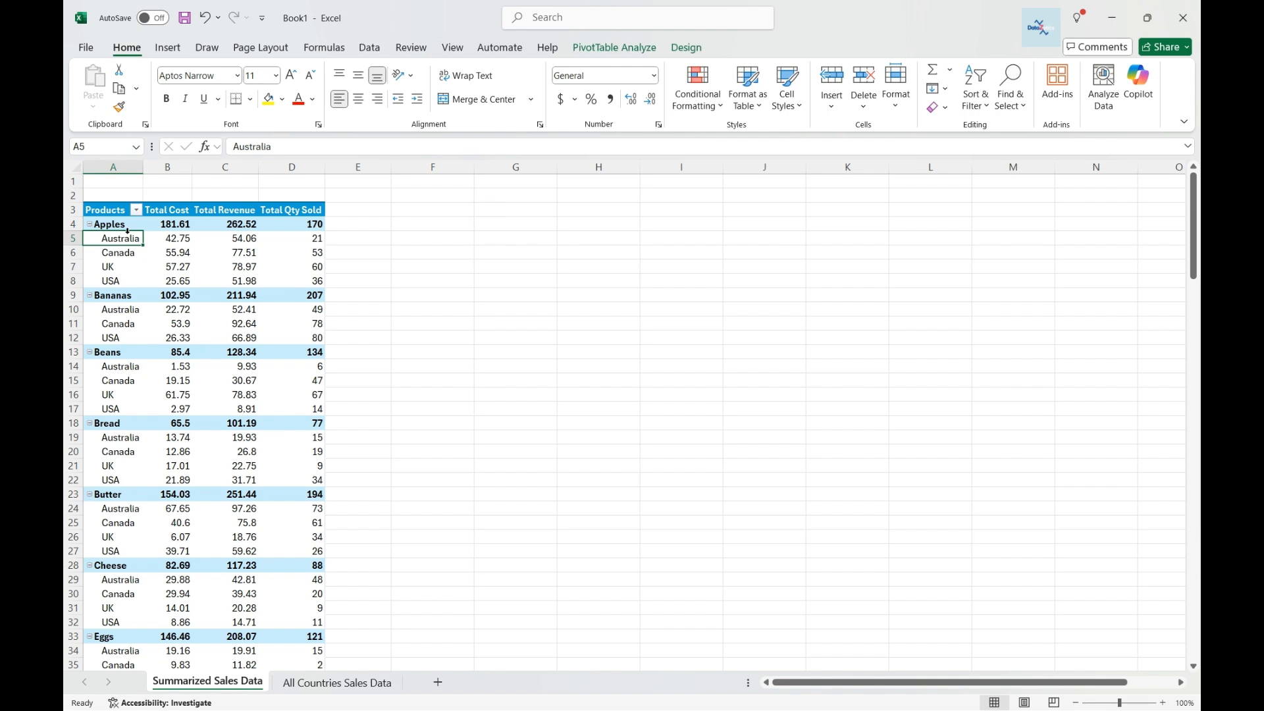
Open the PivotTable field list from the pivot table's context menu.
right_click(219, 258)
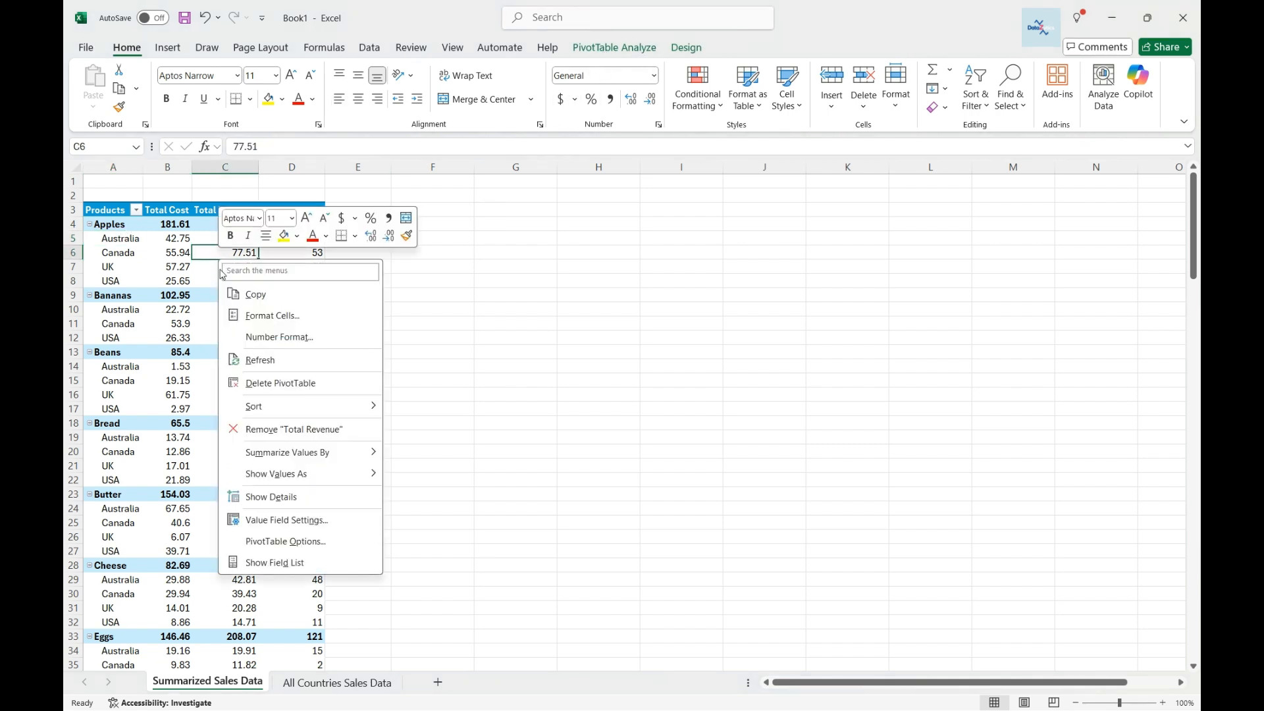
left_click(279, 561)
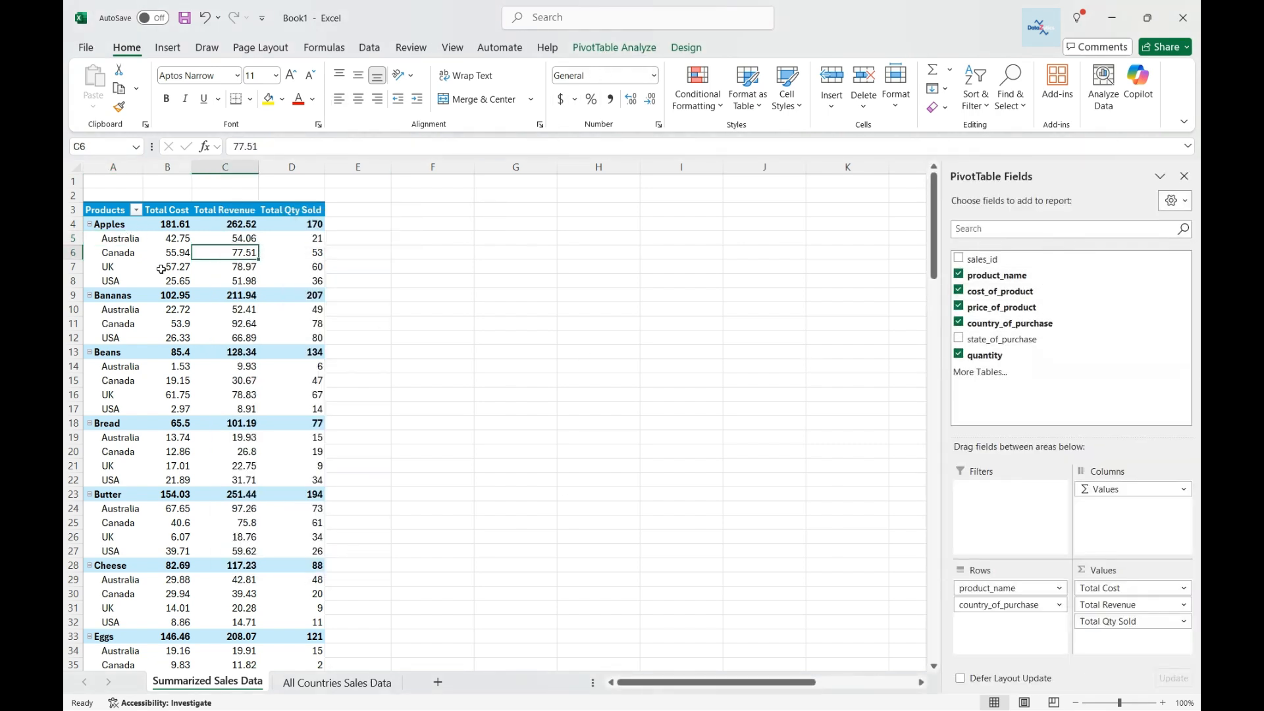
Examine the All Countries Sales Data source sheet and its queries and connections, then return to the pivot.
left_click(119, 226)
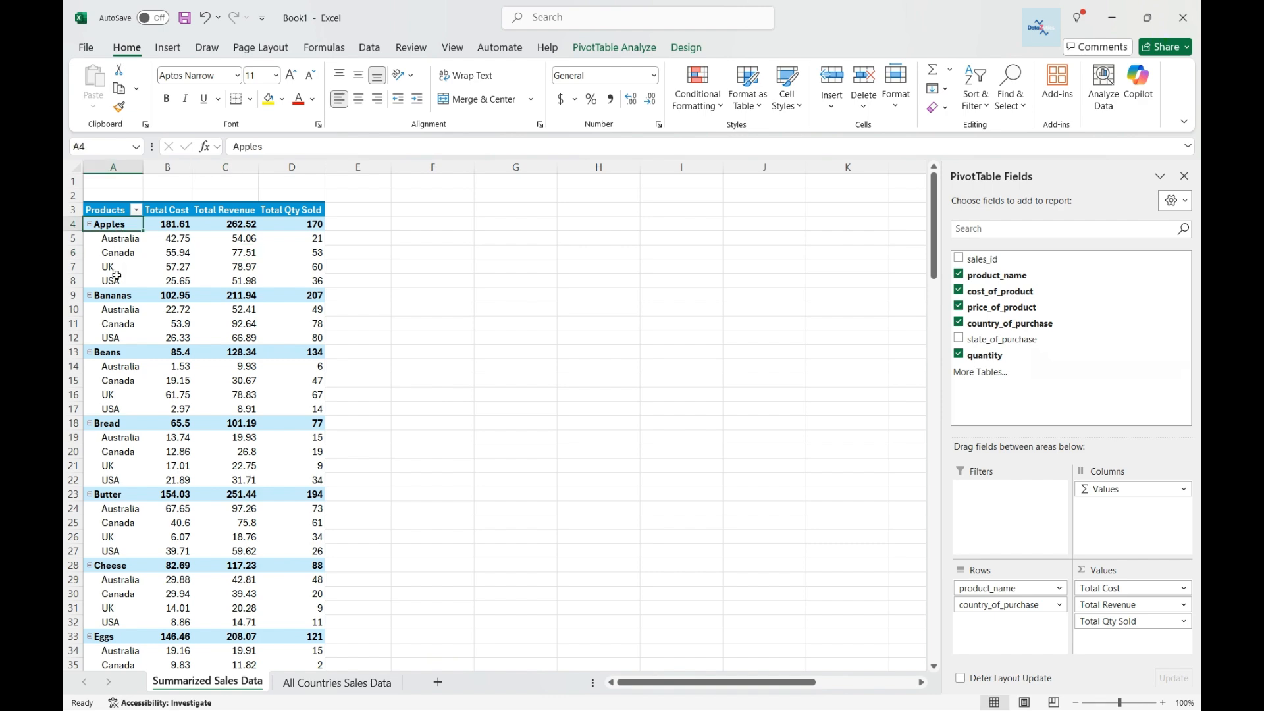
left_click(331, 686)
left_click(106, 182)
left_click(167, 182)
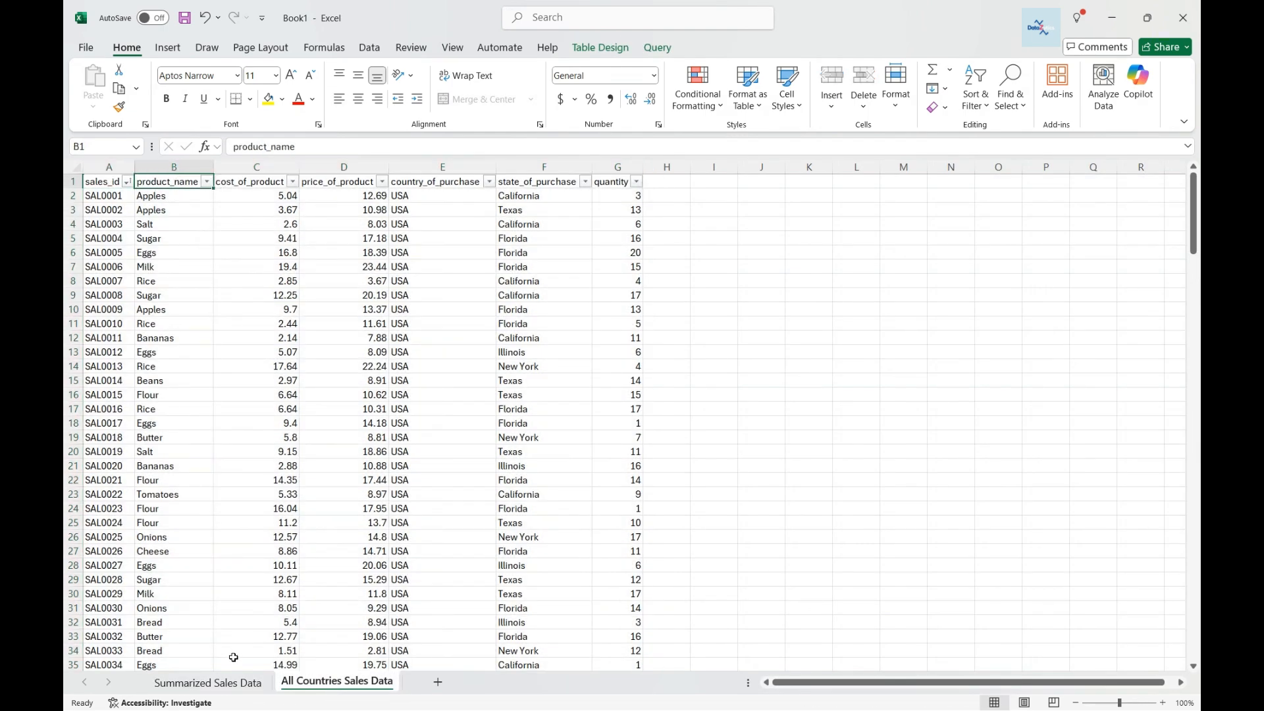
left_click(207, 682)
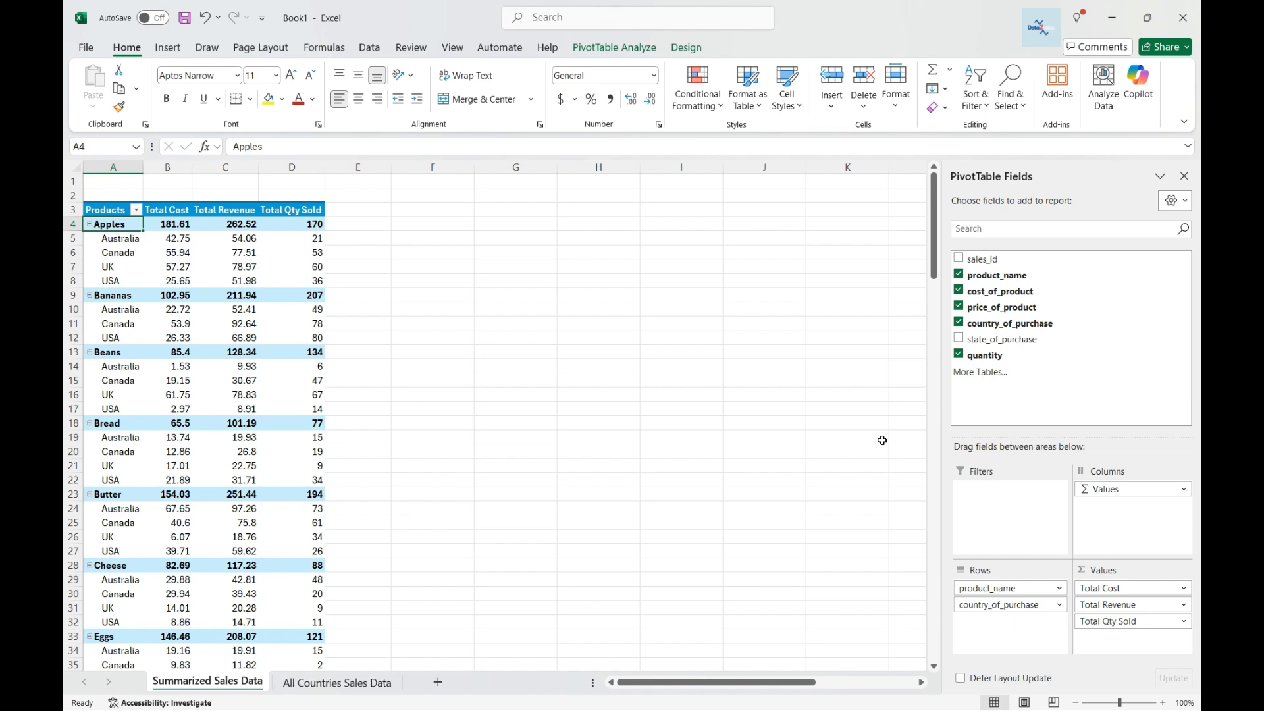
left_click(335, 683)
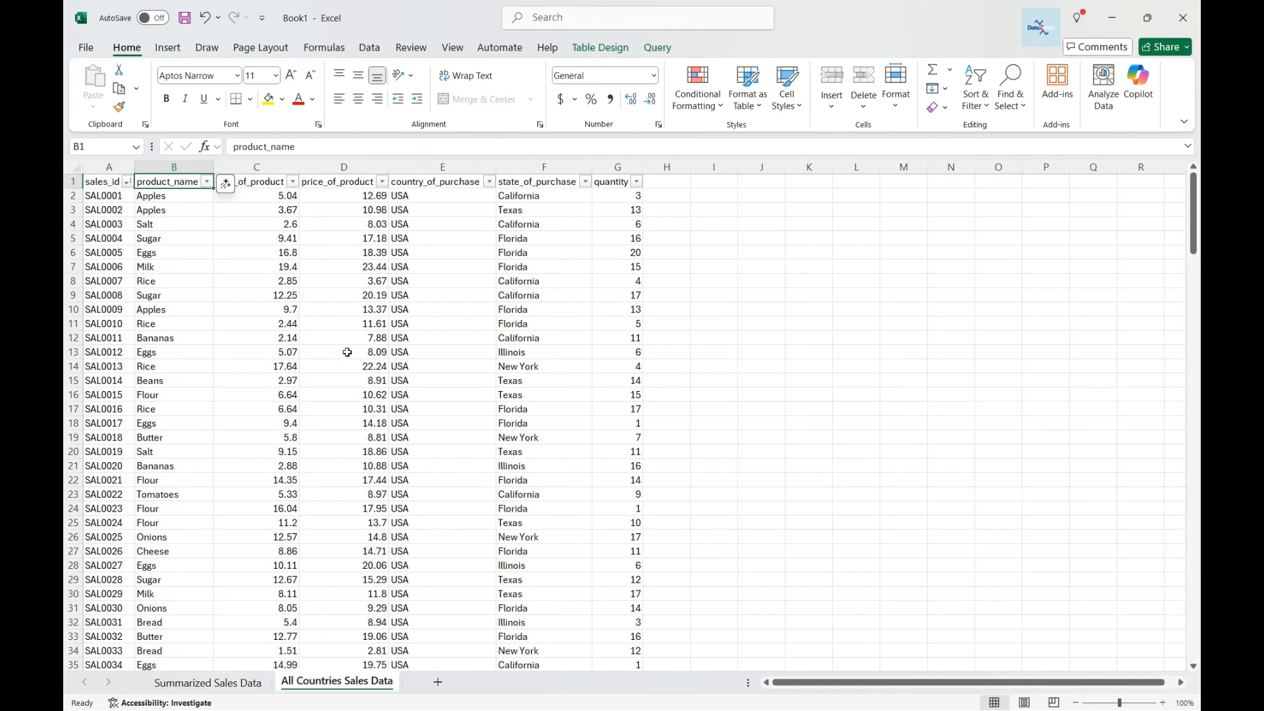
left_click(370, 47)
left_click(416, 69)
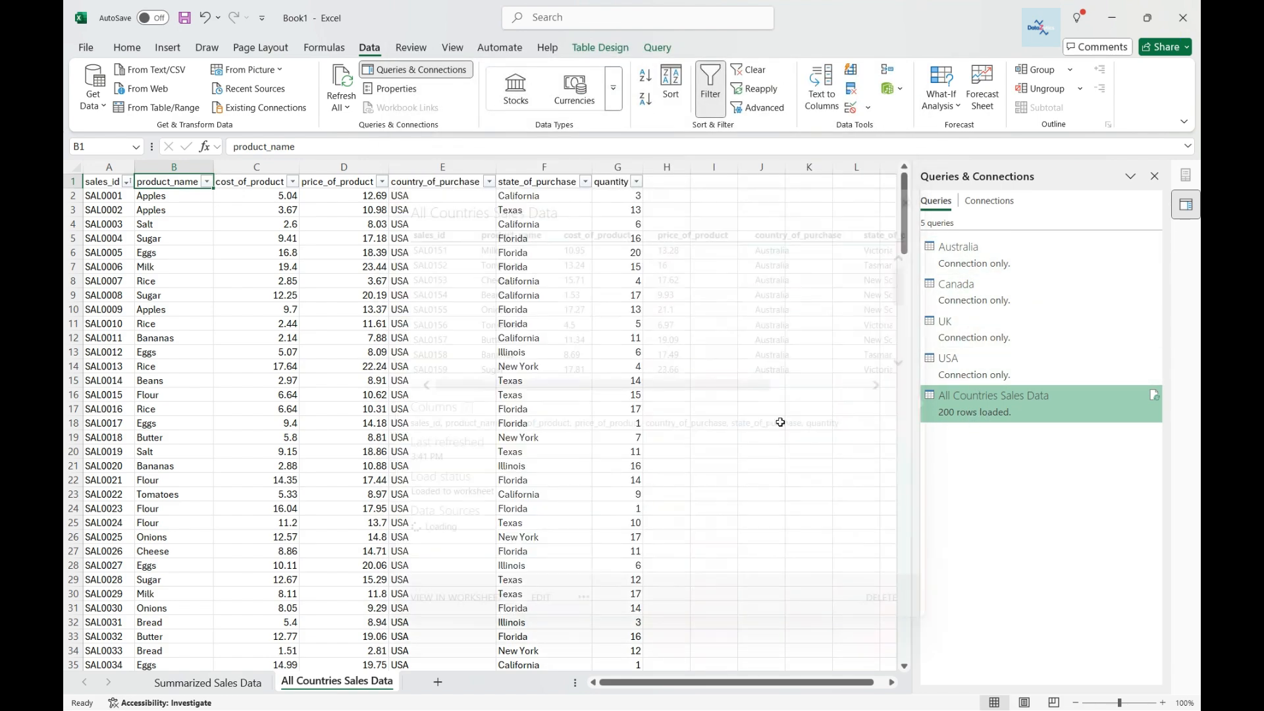
scroll(253, 313, "down", 10)
scroll(253, 313, "up", 10)
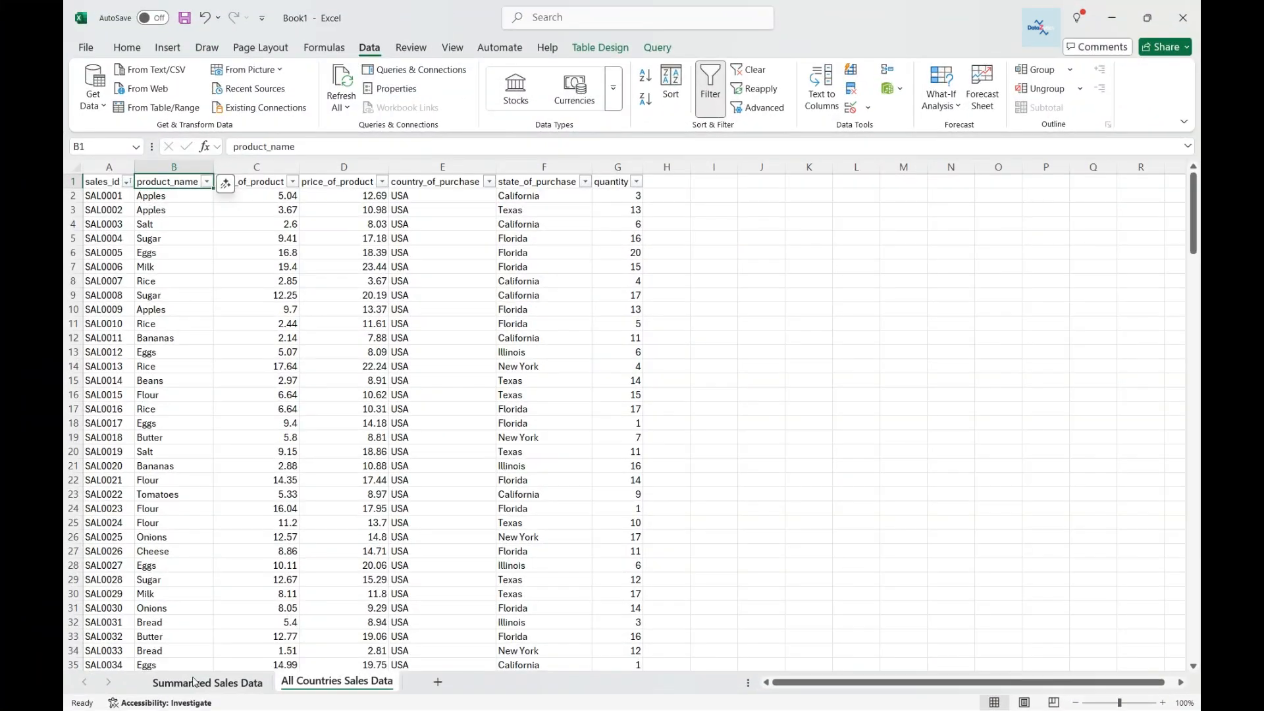
left_click(252, 649)
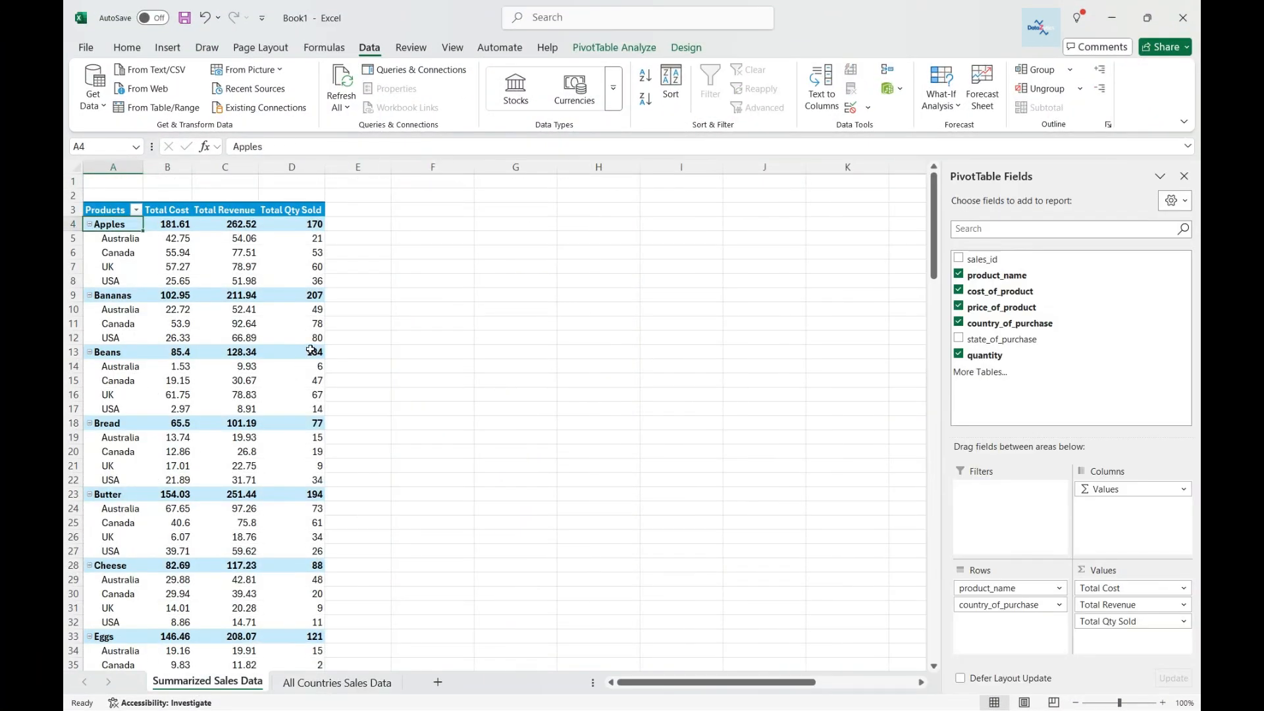
Review the pivot table's column headers and scroll through its product and country rows.
left_click(107, 210)
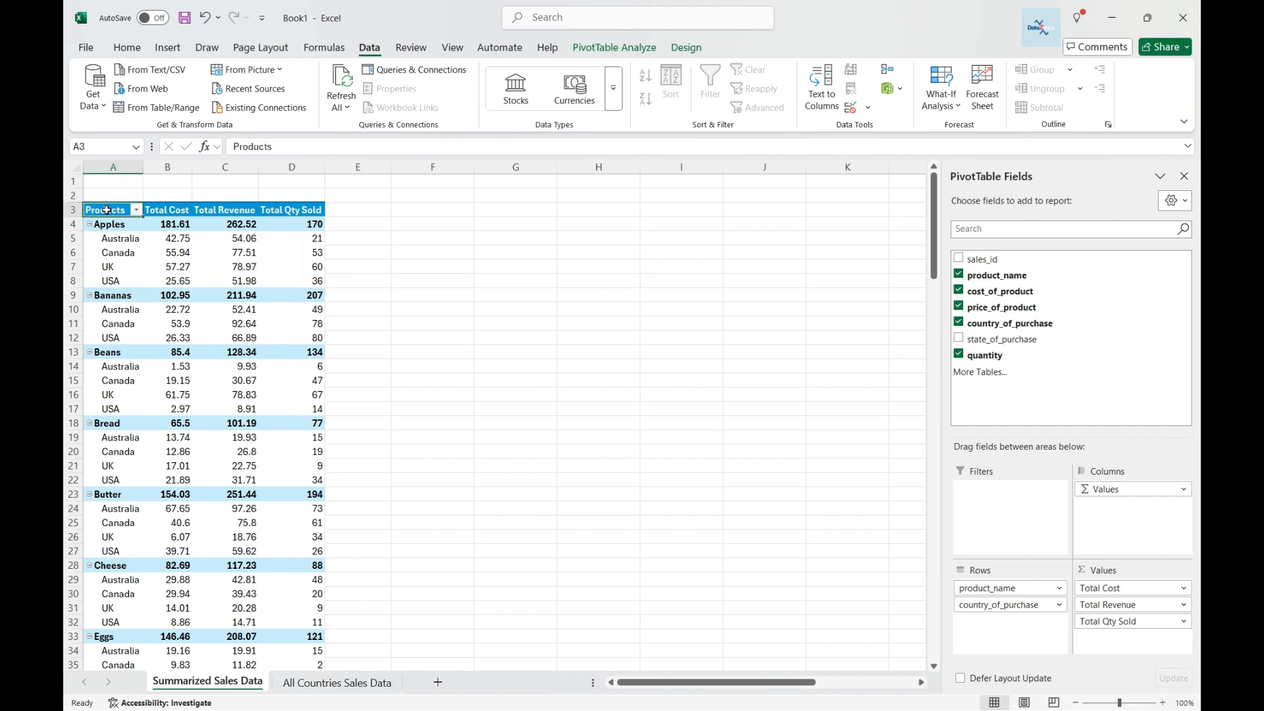
left_click(166, 203)
left_click(211, 209)
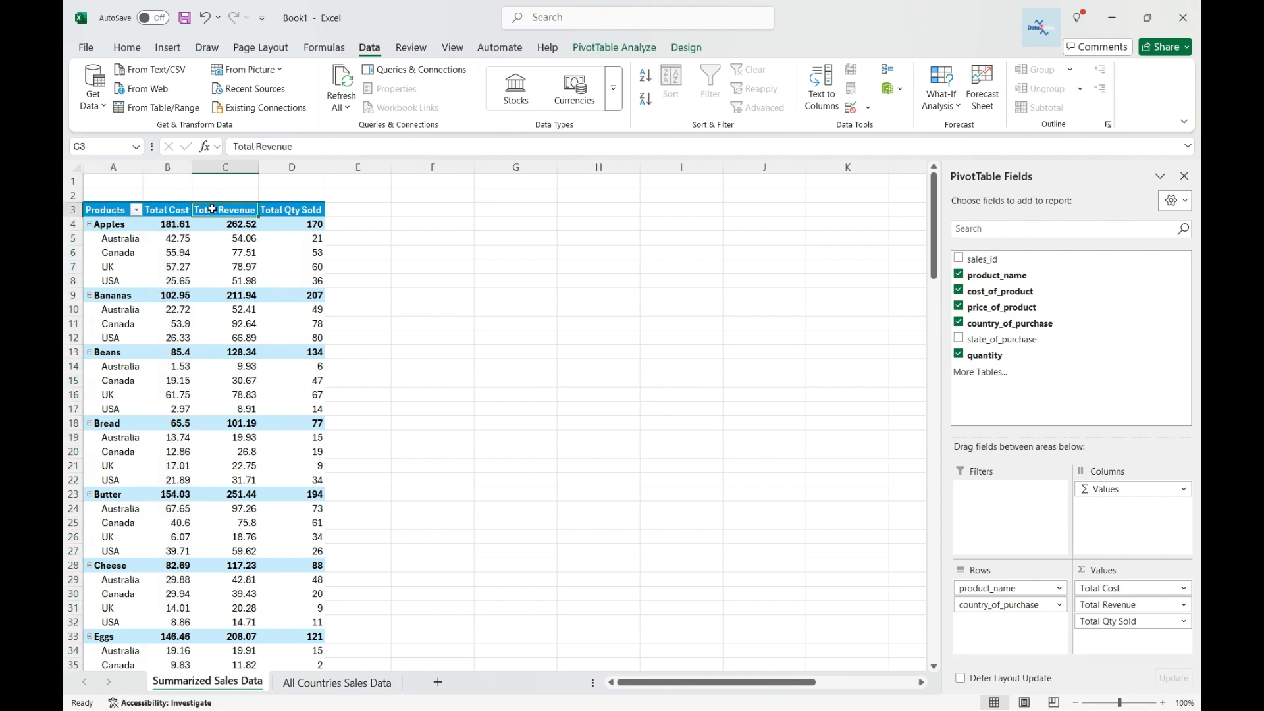
left_click(287, 211)
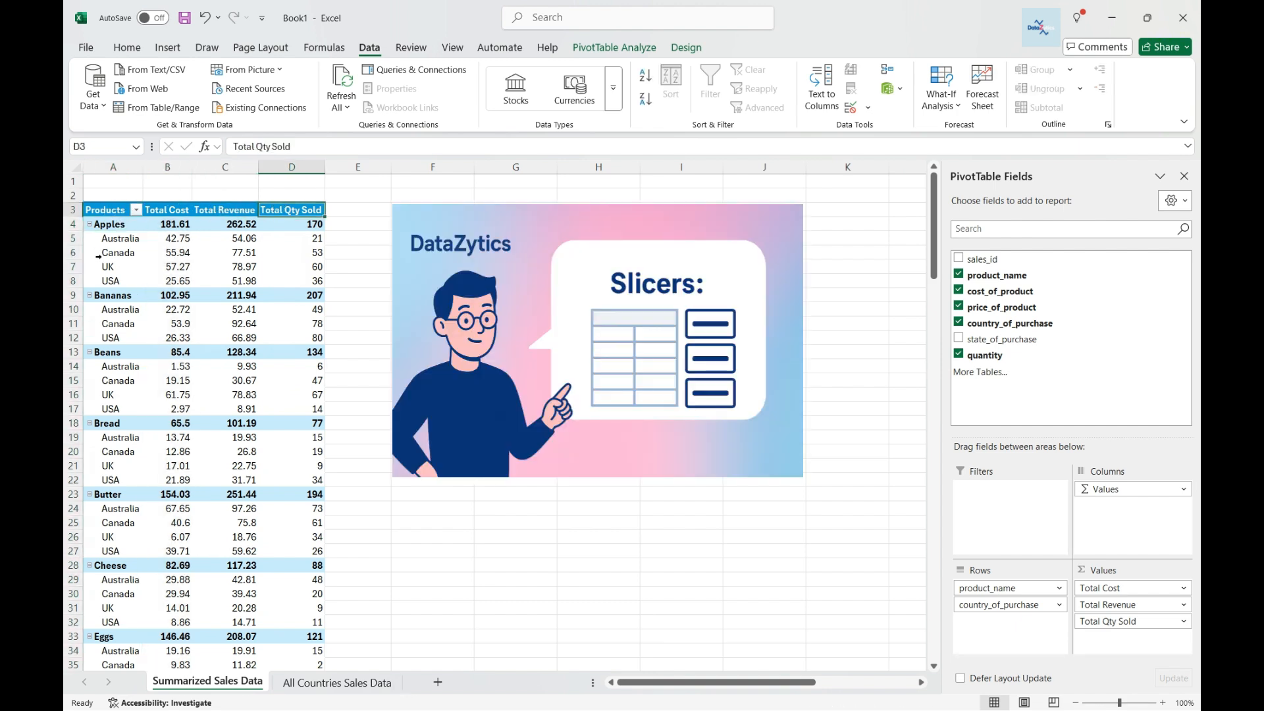
scroll(112, 284, "down", 5)
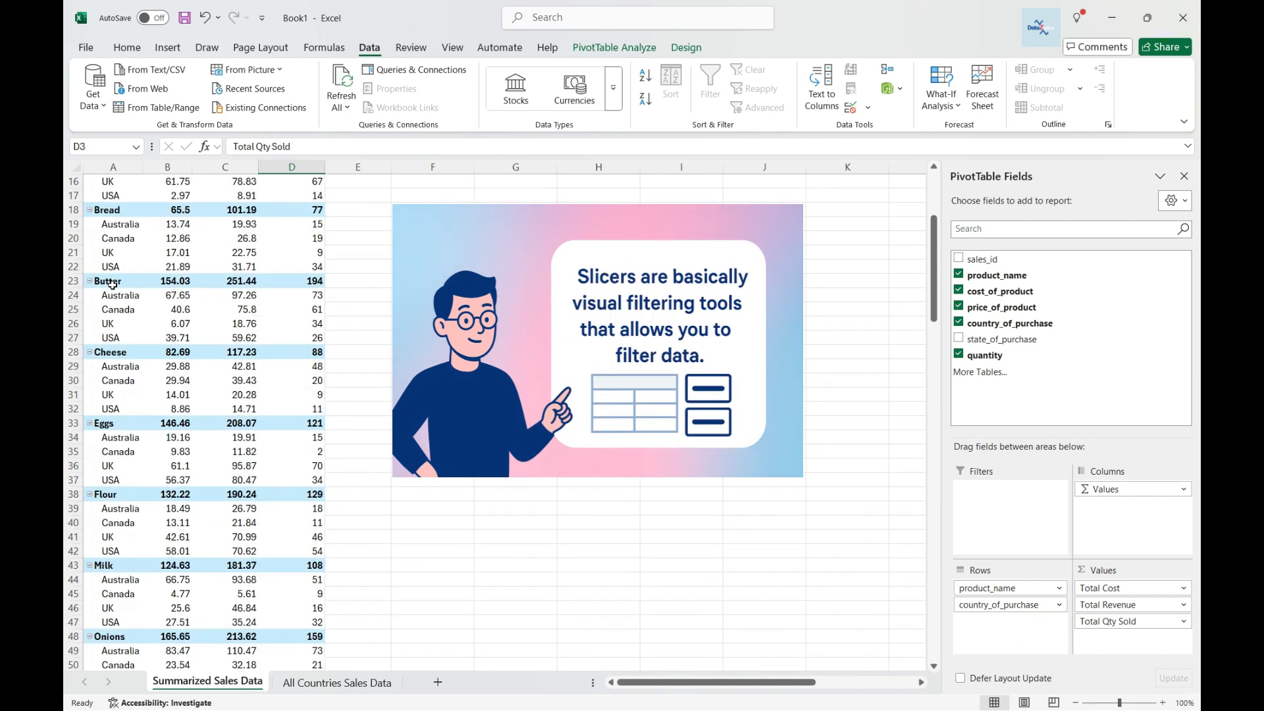
scroll(111, 284, "down", 3)
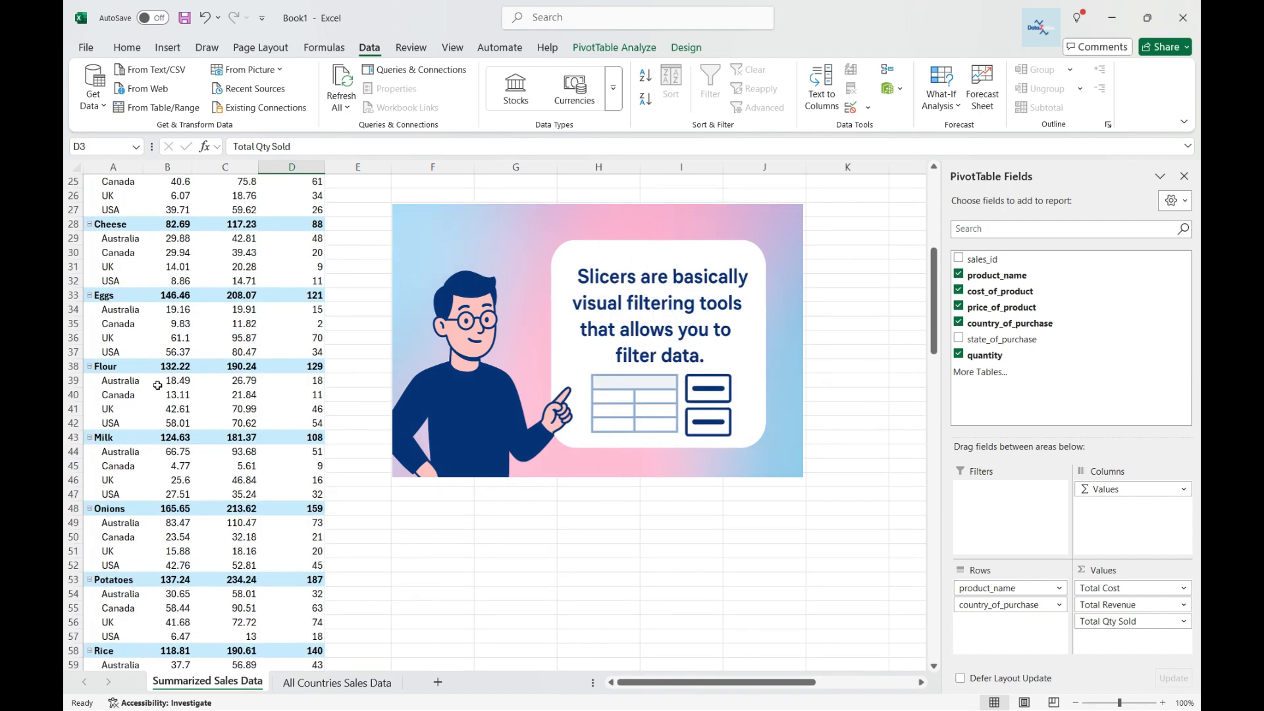
scroll(159, 385, "up", 5)
scroll(159, 385, "up", 3)
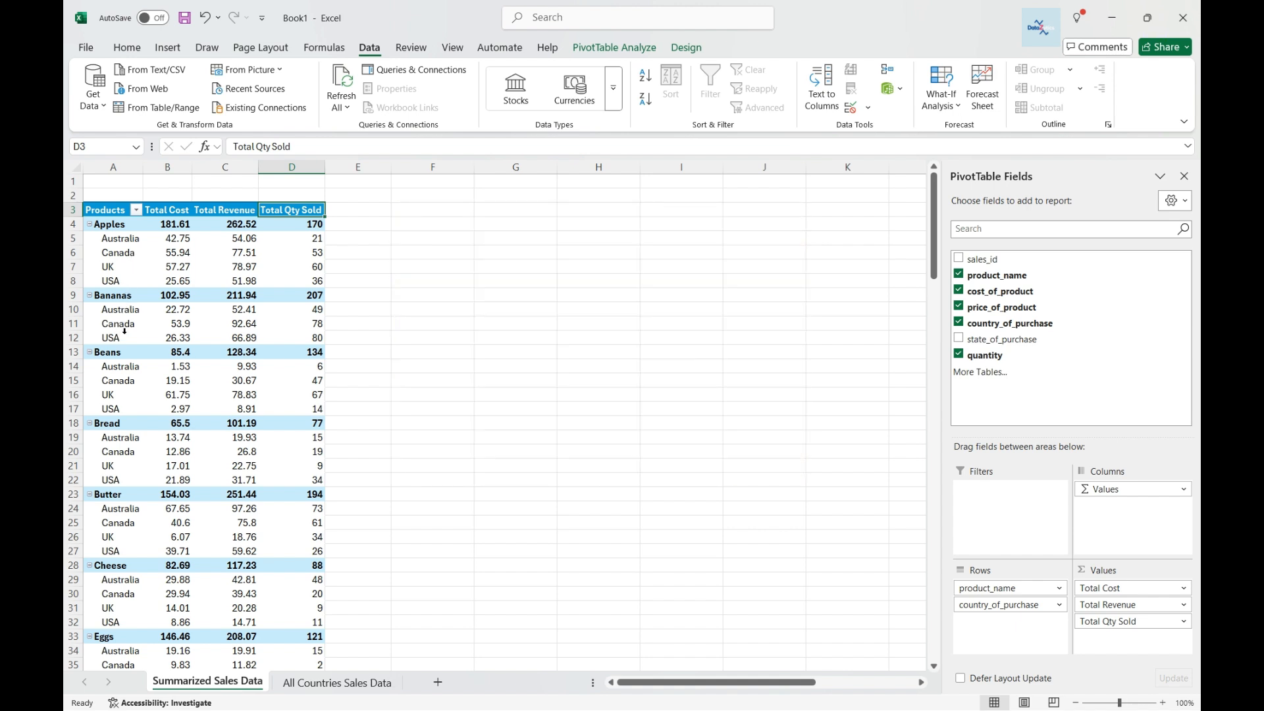
scroll(127, 334, "down", 1)
scroll(131, 338, "up", 1)
Remove country_of_purchase from the pivot table rows and close the field list.
mouse_move(222, 265)
left_click(958, 323)
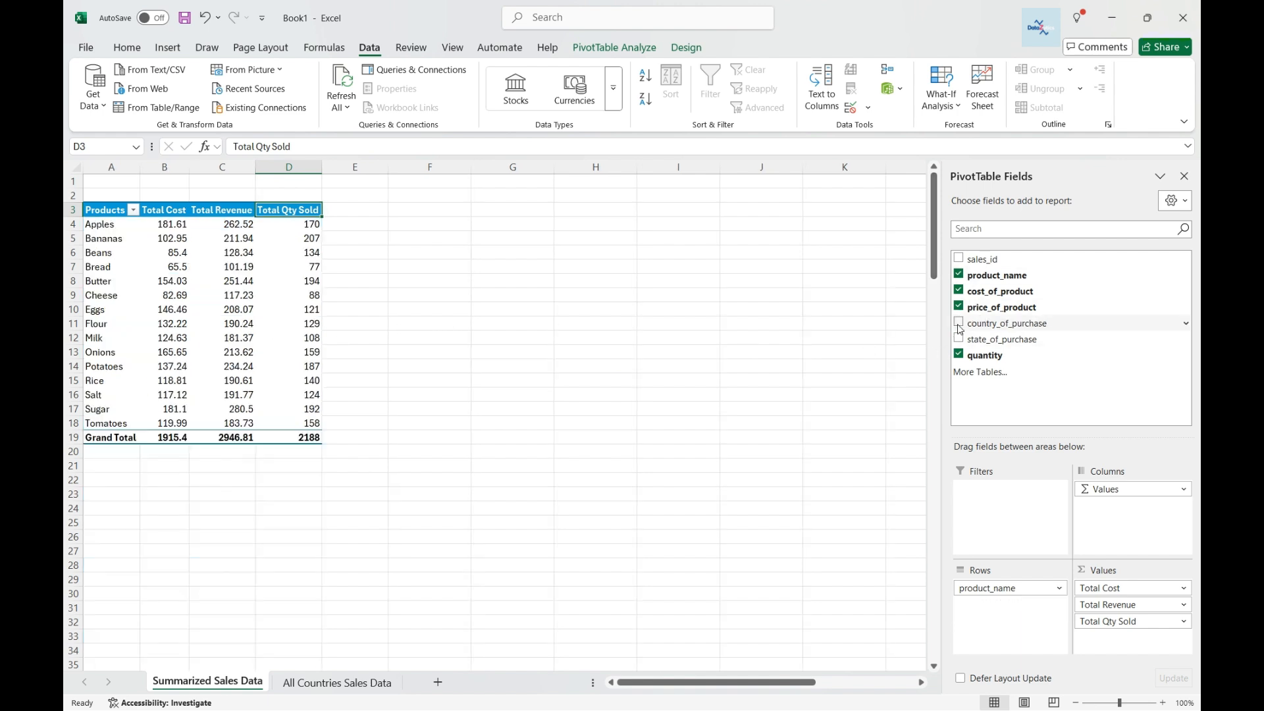
left_click(103, 191)
left_click(106, 209)
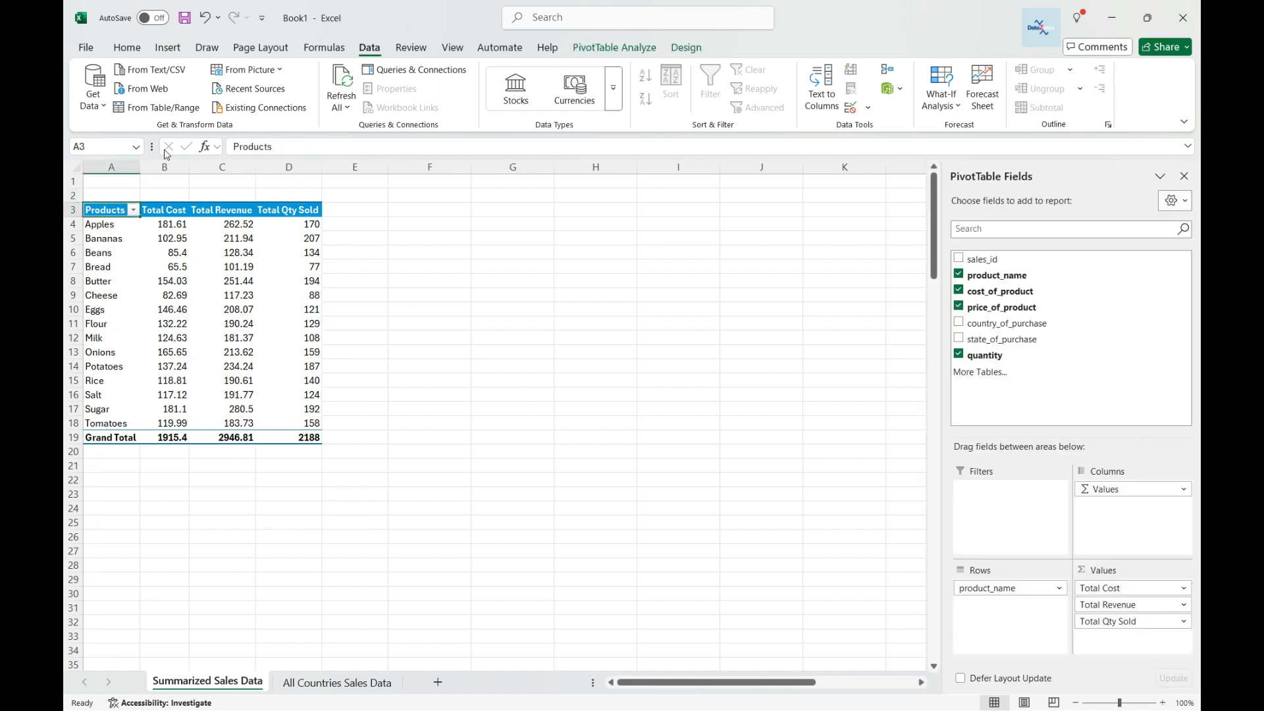
left_click(1184, 175)
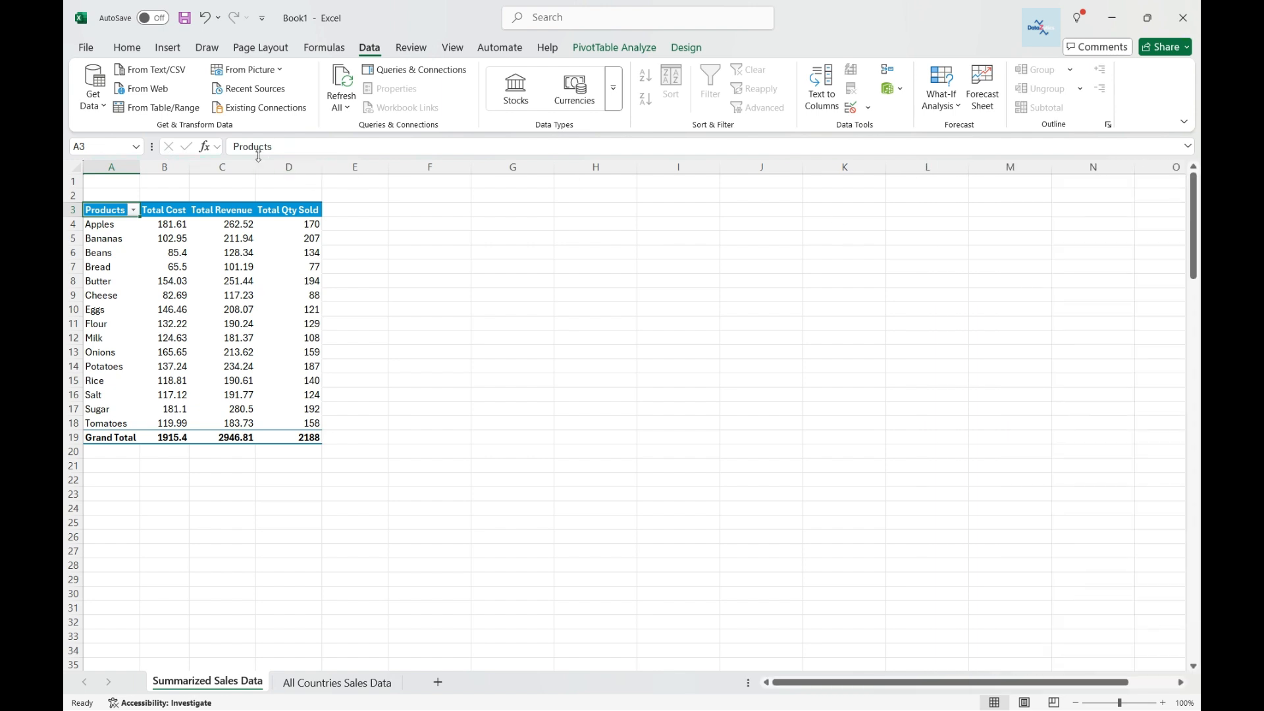
Insert a slicer for the pivot table based on the country_of_purchase field.
left_click(616, 48)
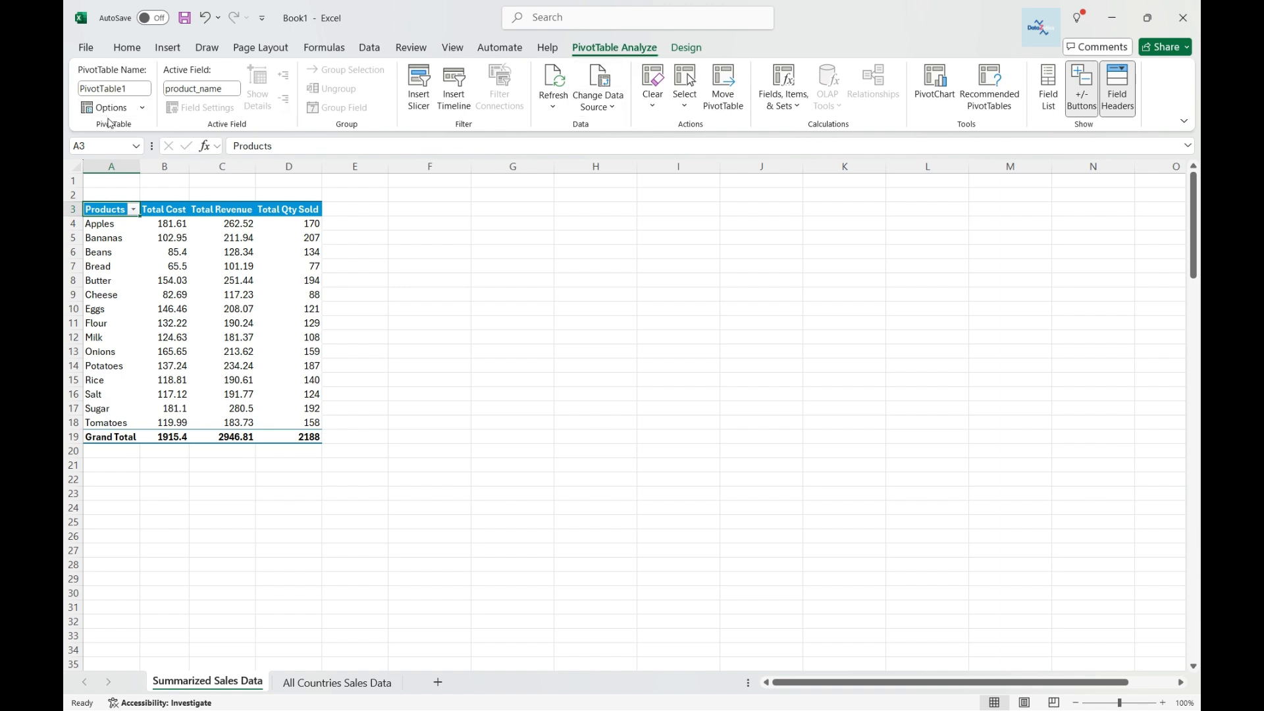
left_click(420, 110)
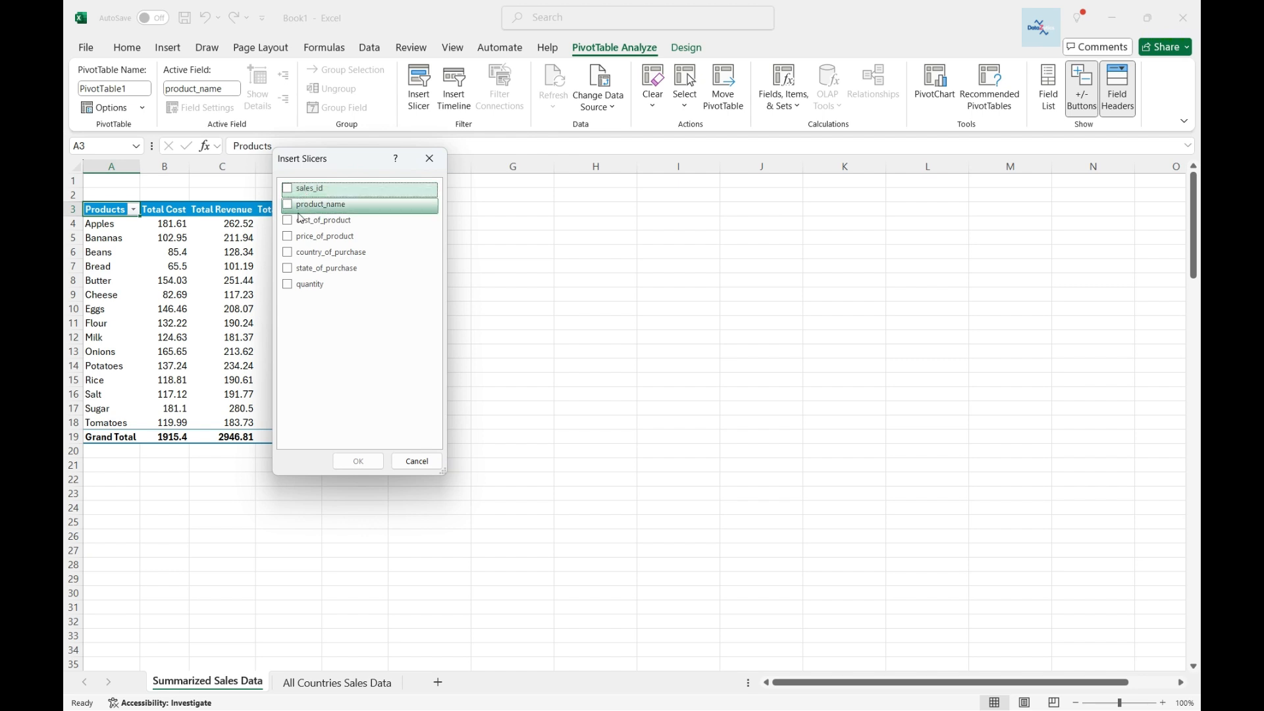
left_click(289, 256)
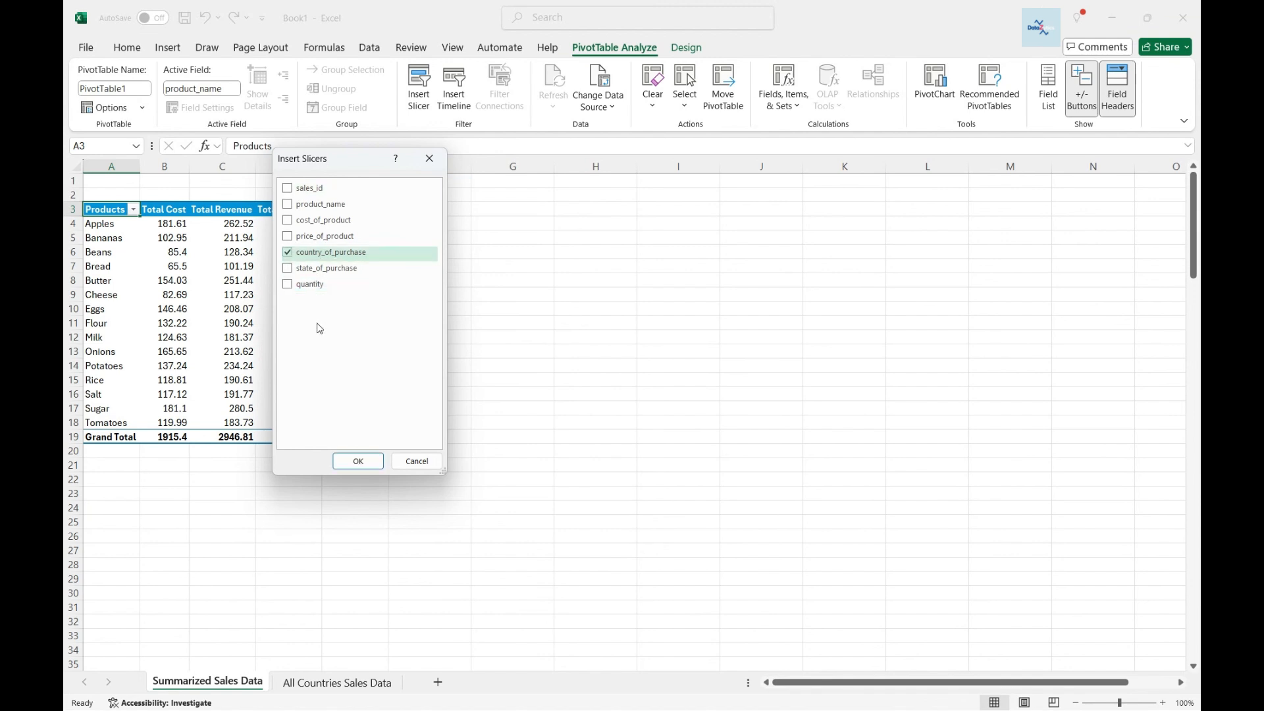
left_click(356, 464)
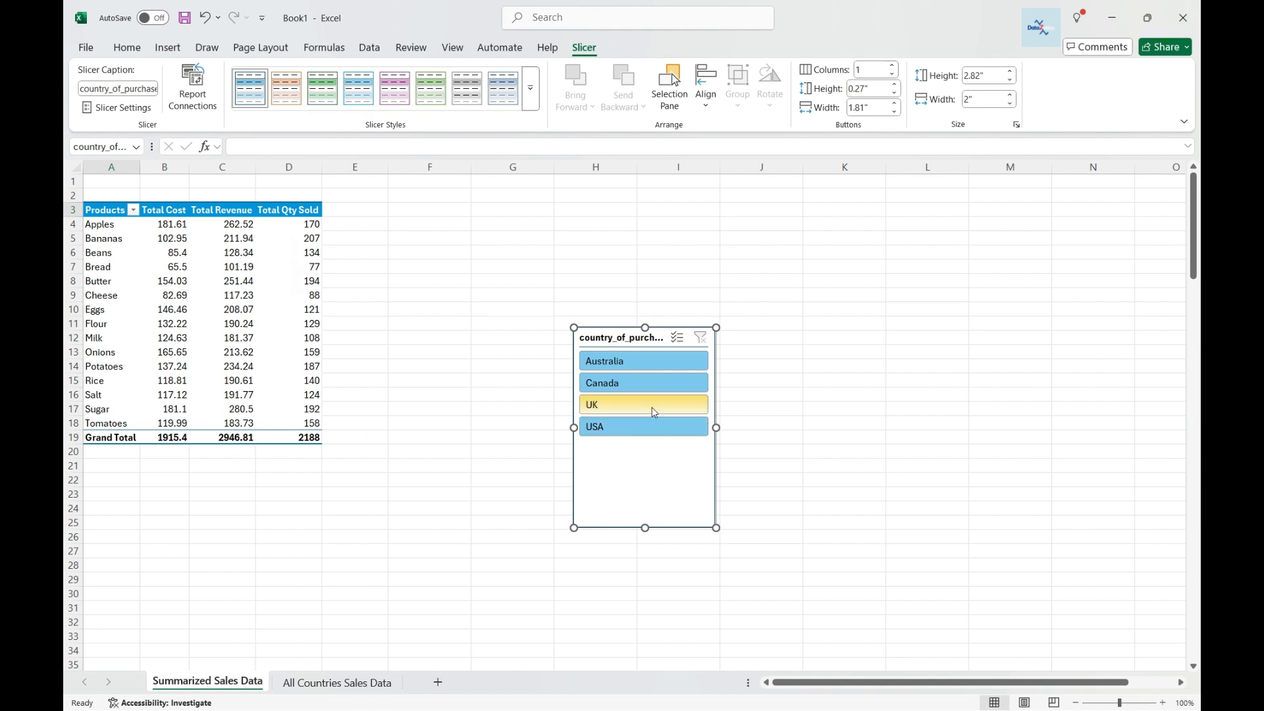
Shrink the slicer's height to fit its four countries and move it beside the pivot table.
left_click_drag(644, 528, 654, 447)
left_click_drag(629, 338, 445, 196)
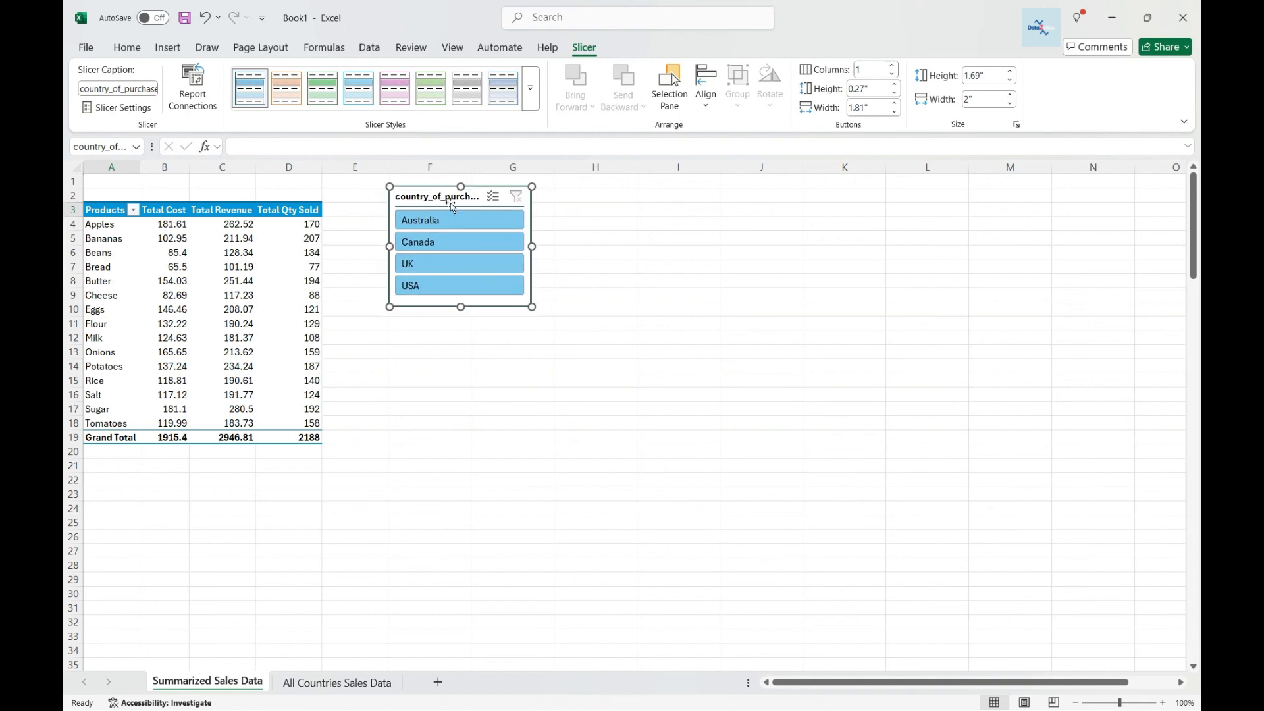
Turn on multi-select, deselect Australia, Canada and UK in the slicer, then clear the slicer filter.
left_click(493, 196)
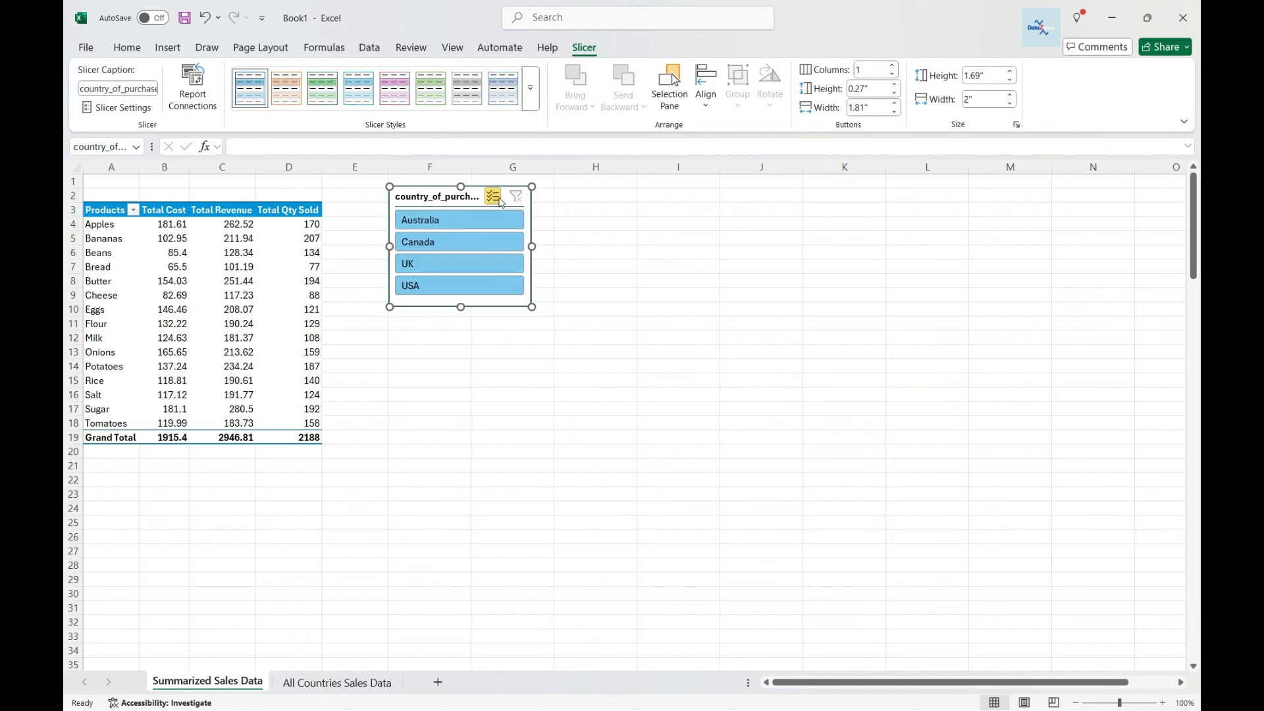
left_click(487, 221)
left_click(495, 222)
left_click(503, 219)
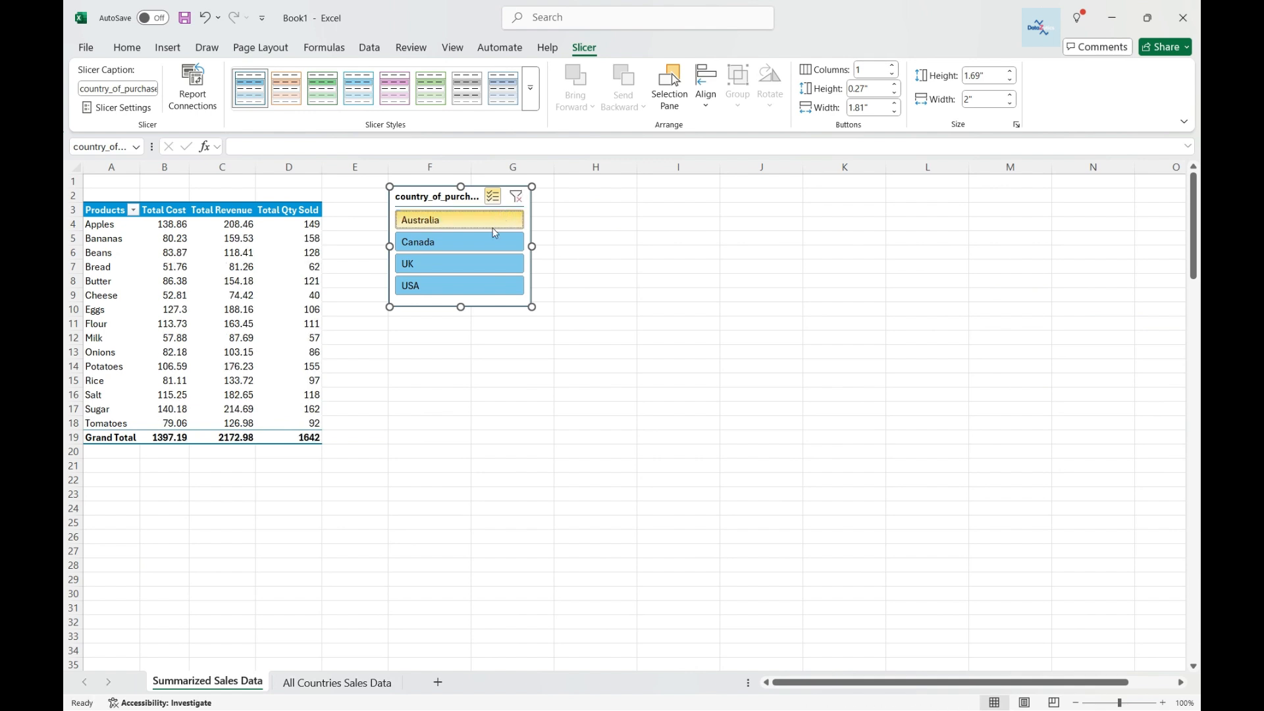
left_click(490, 242)
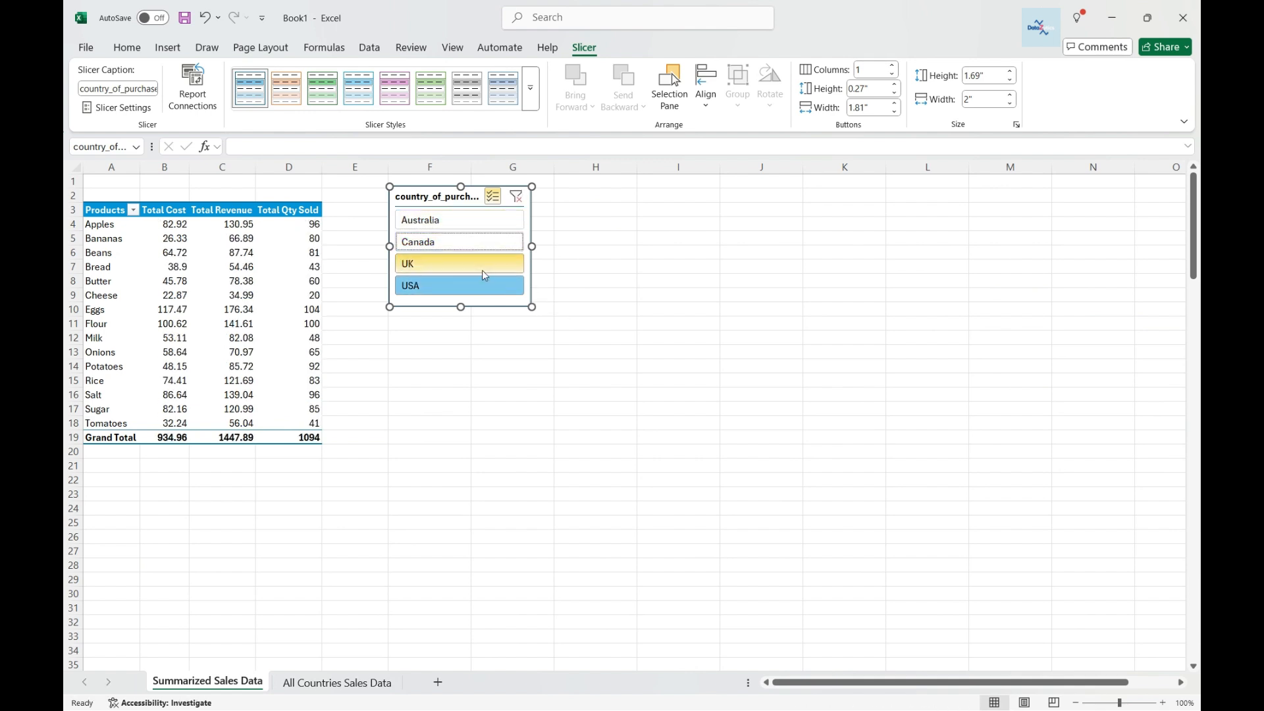
left_click(488, 263)
left_click(519, 201)
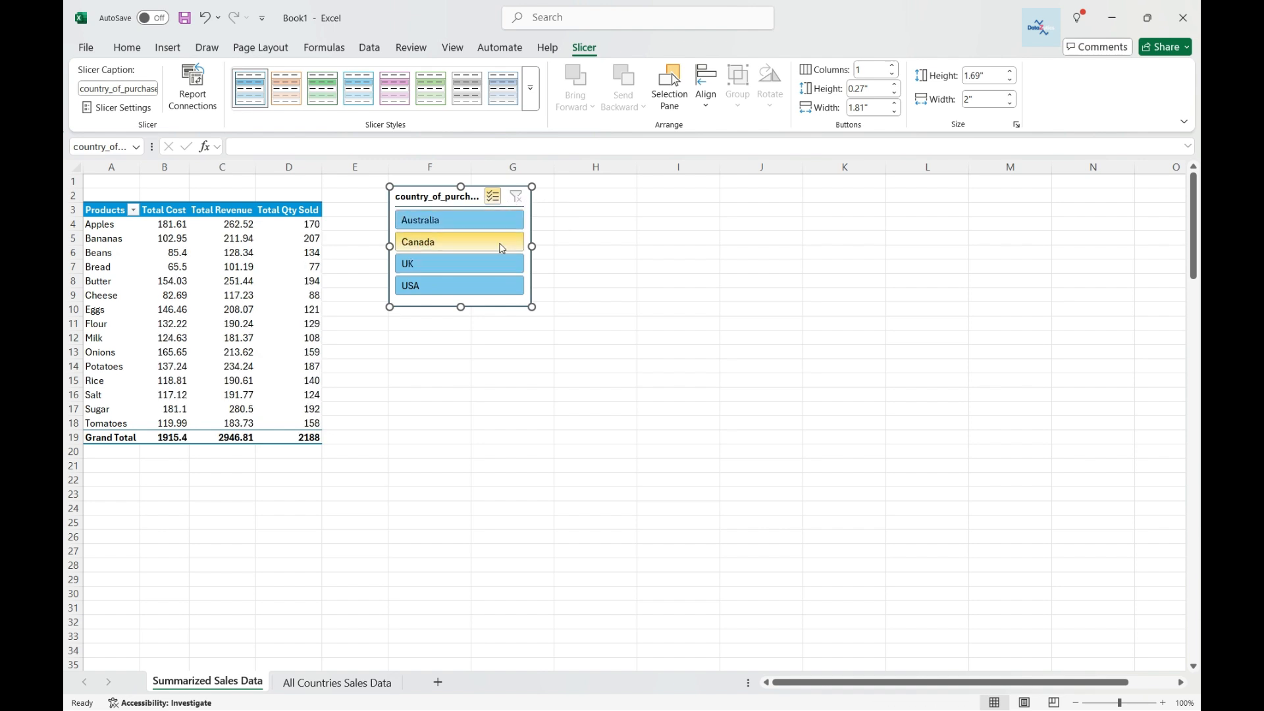
Turn off multi-select for the slicer and filter the pivot to each country in turn, ending on USA.
right_click(491, 196)
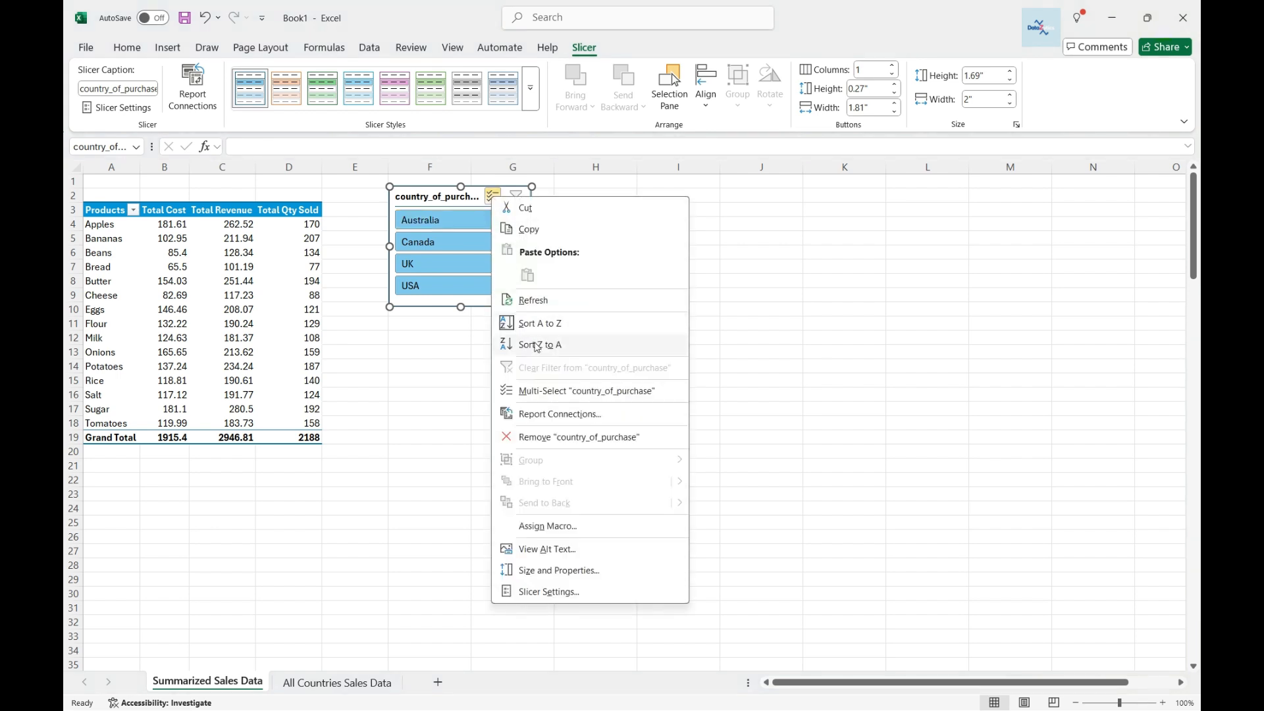
left_click(548, 392)
left_click(466, 219)
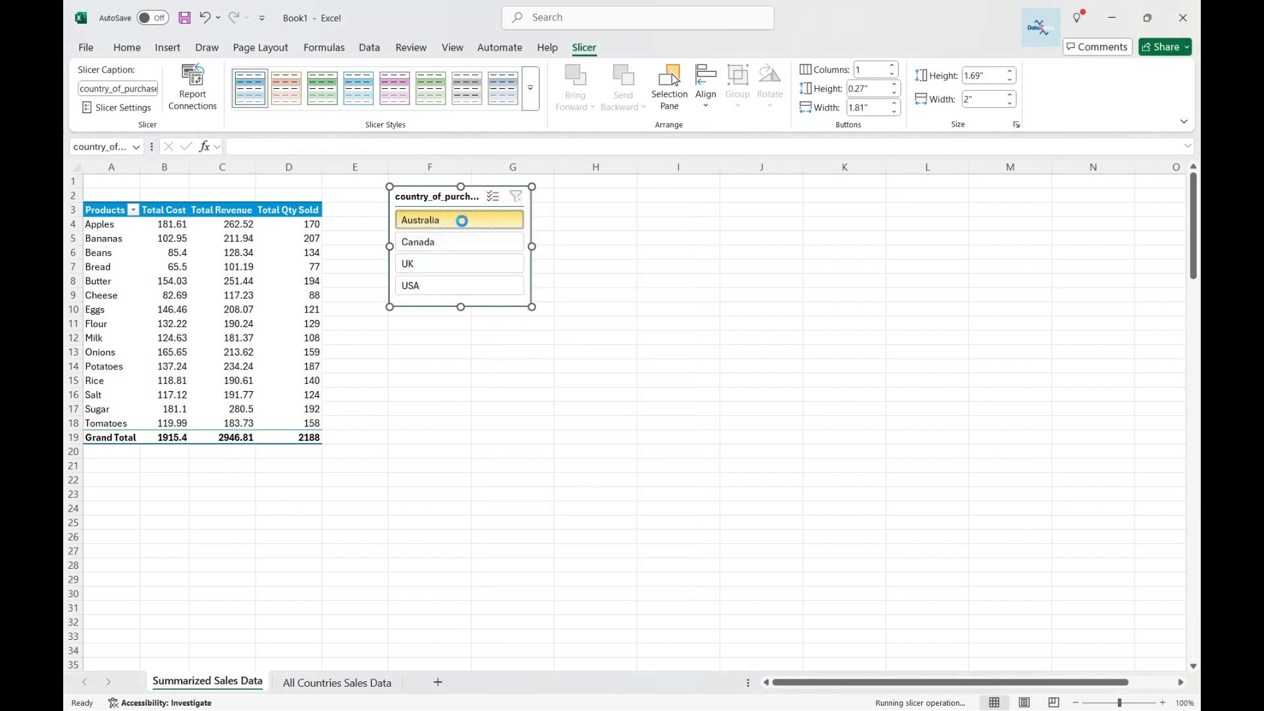
left_click(462, 241)
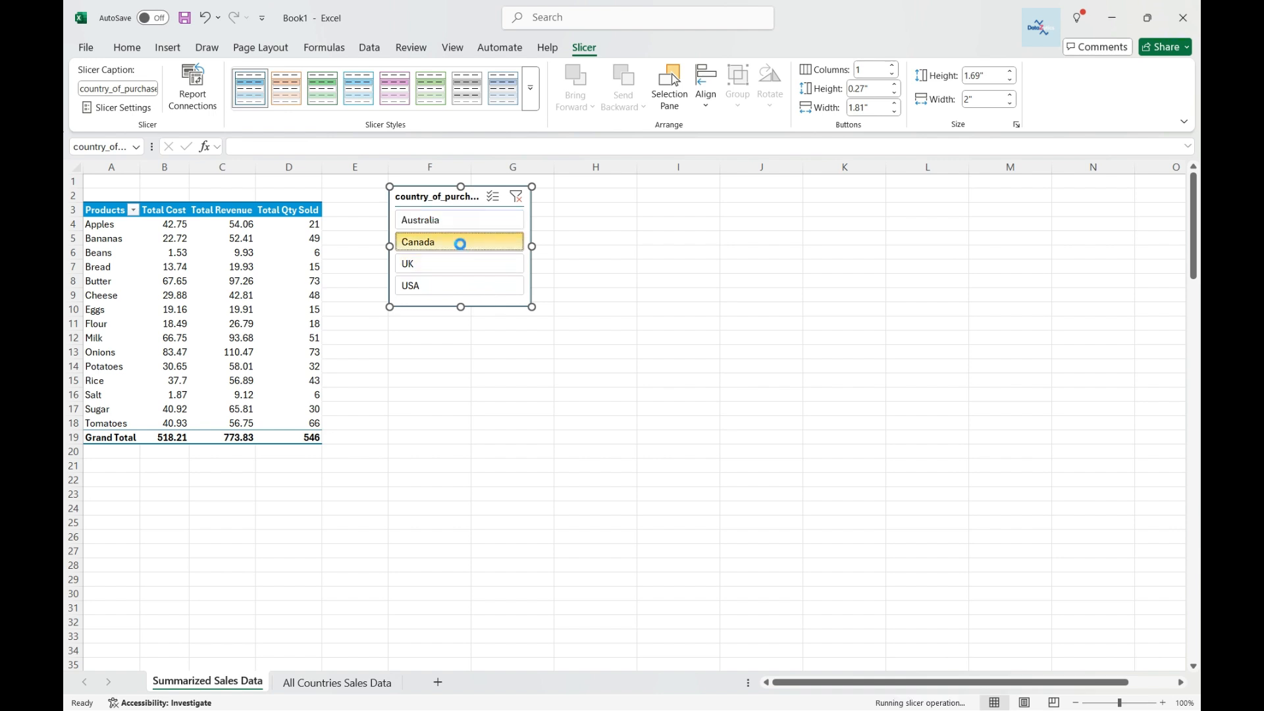
left_click(466, 263)
left_click(473, 286)
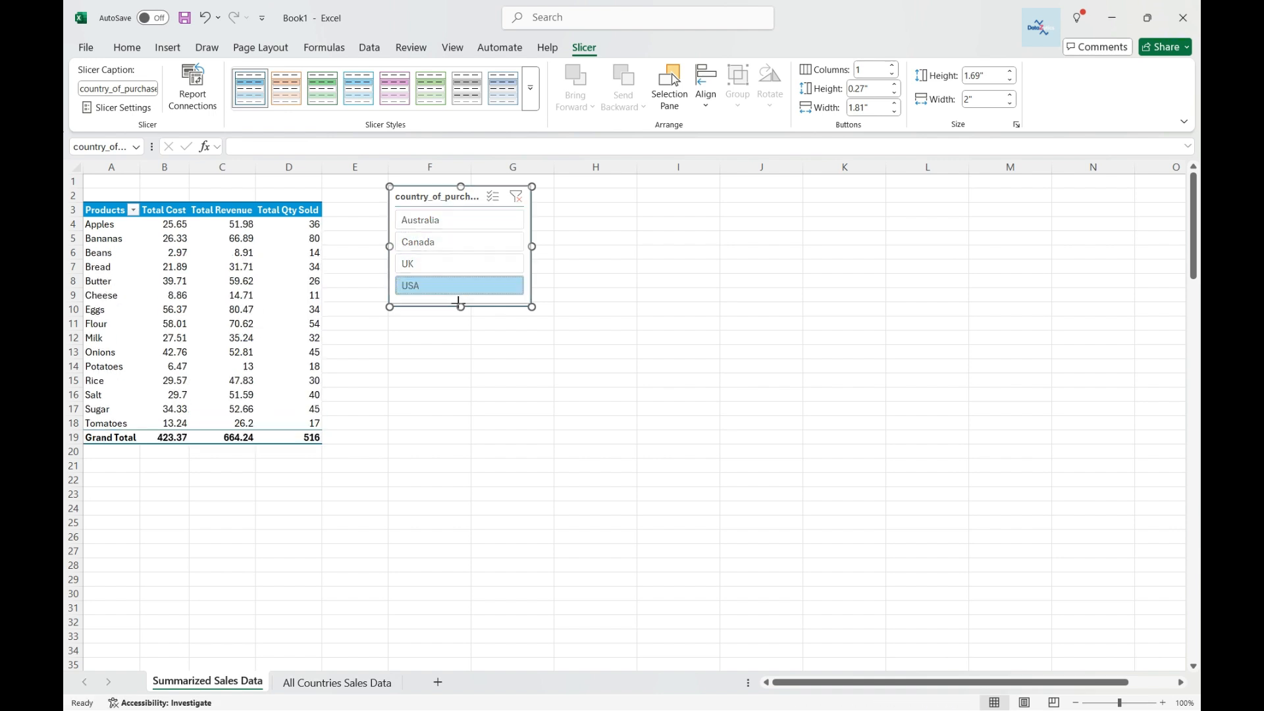
Turn multi-select back on and add Australia, Canada and UK to the USA selection in the slicer.
left_click(493, 200)
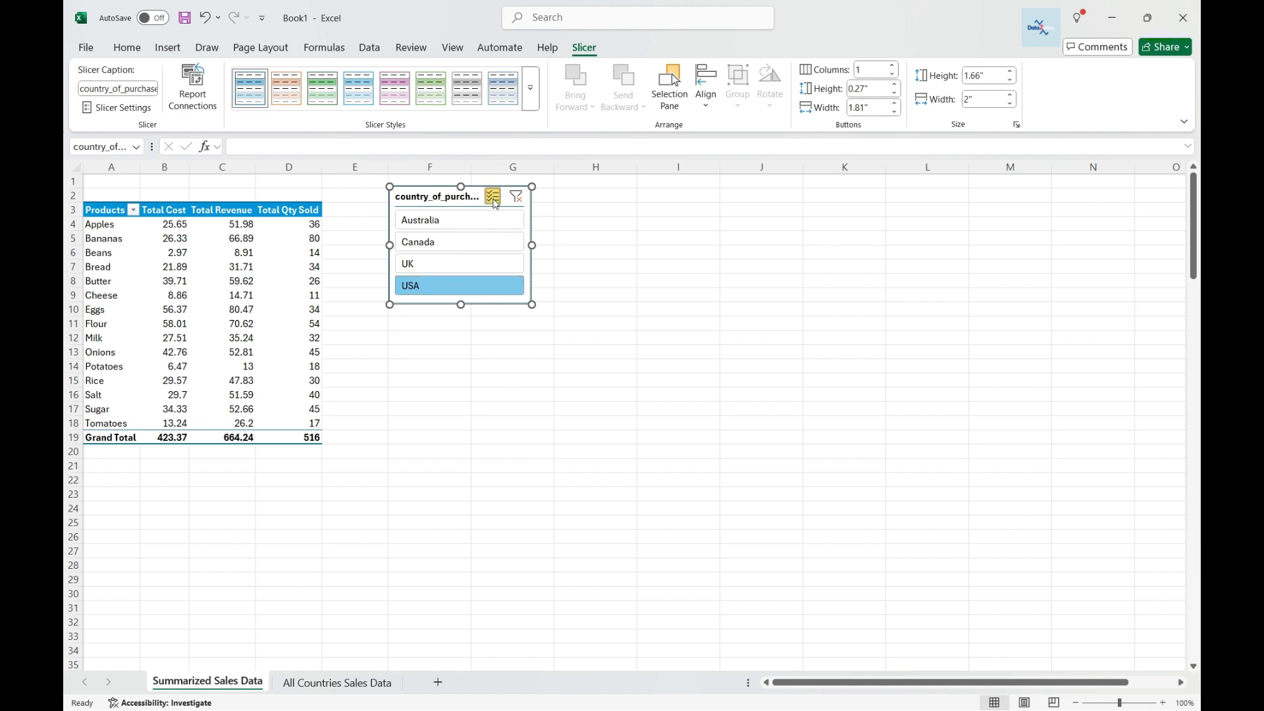
left_click(448, 221)
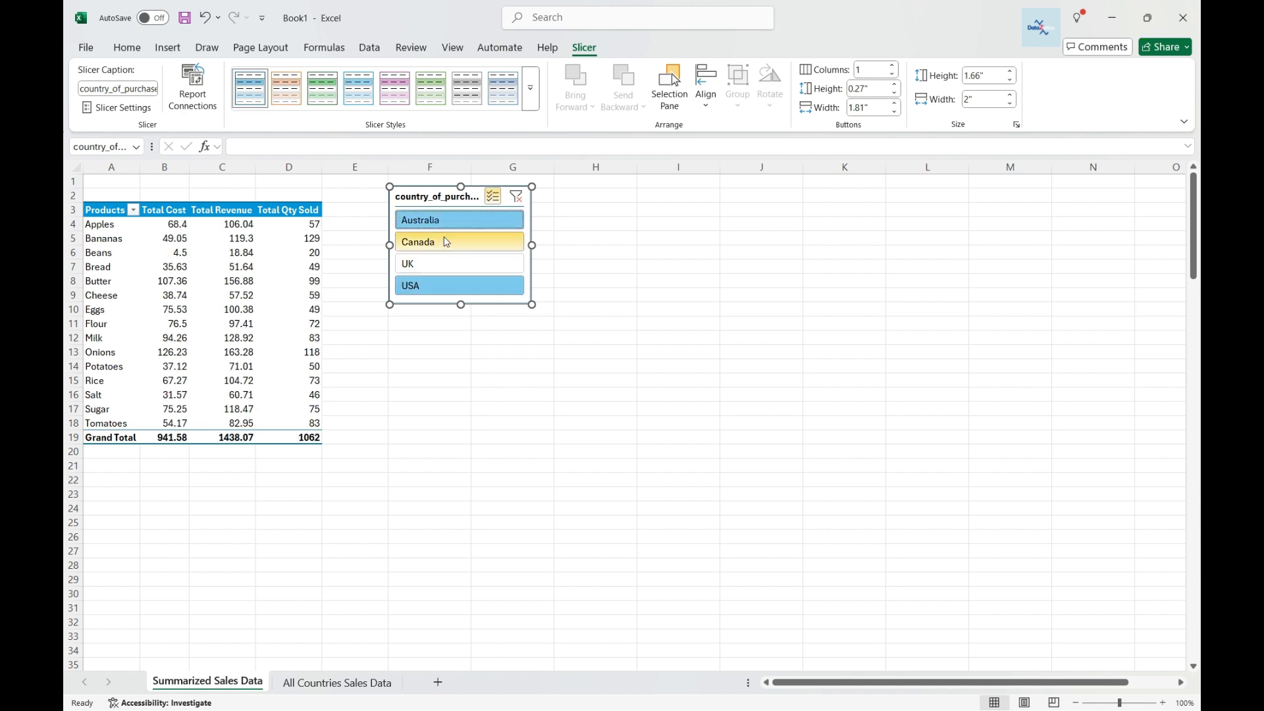
left_click(443, 238)
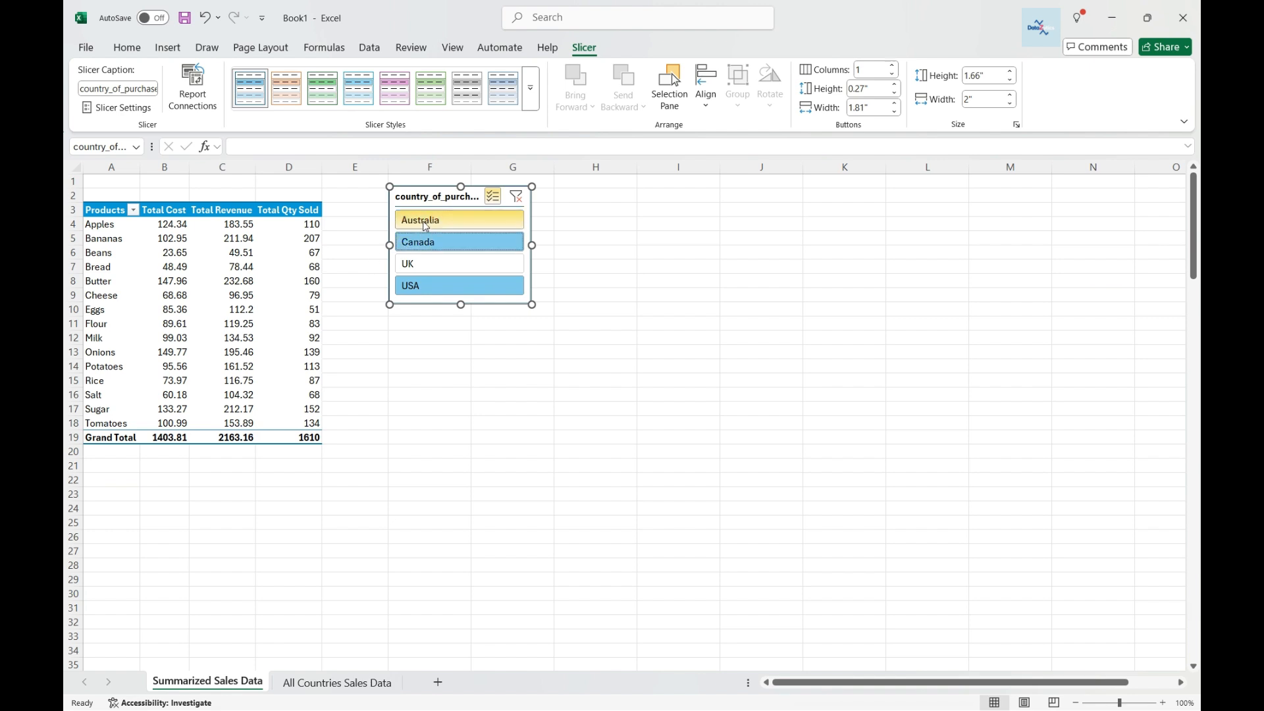
left_click(447, 271)
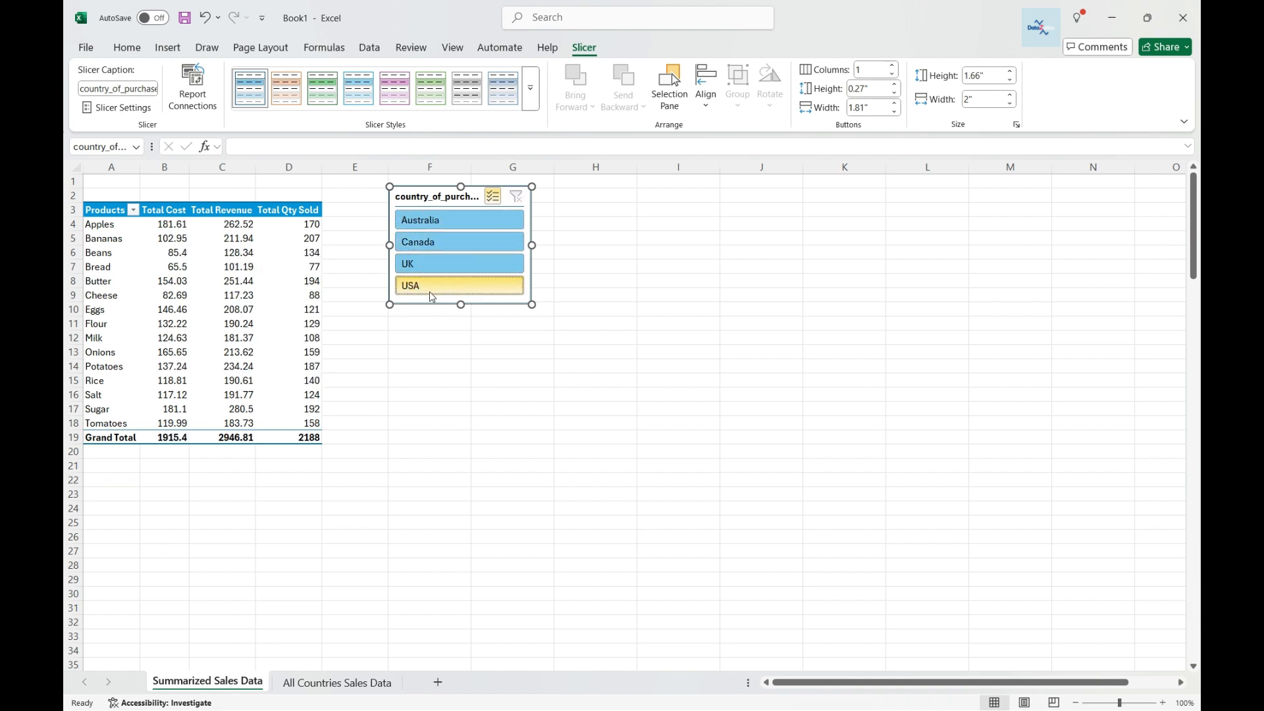
Narrow the country slicer to Australia and Canada, then add country_of_purchase as a second row field in the pivot table.
left_click(429, 266)
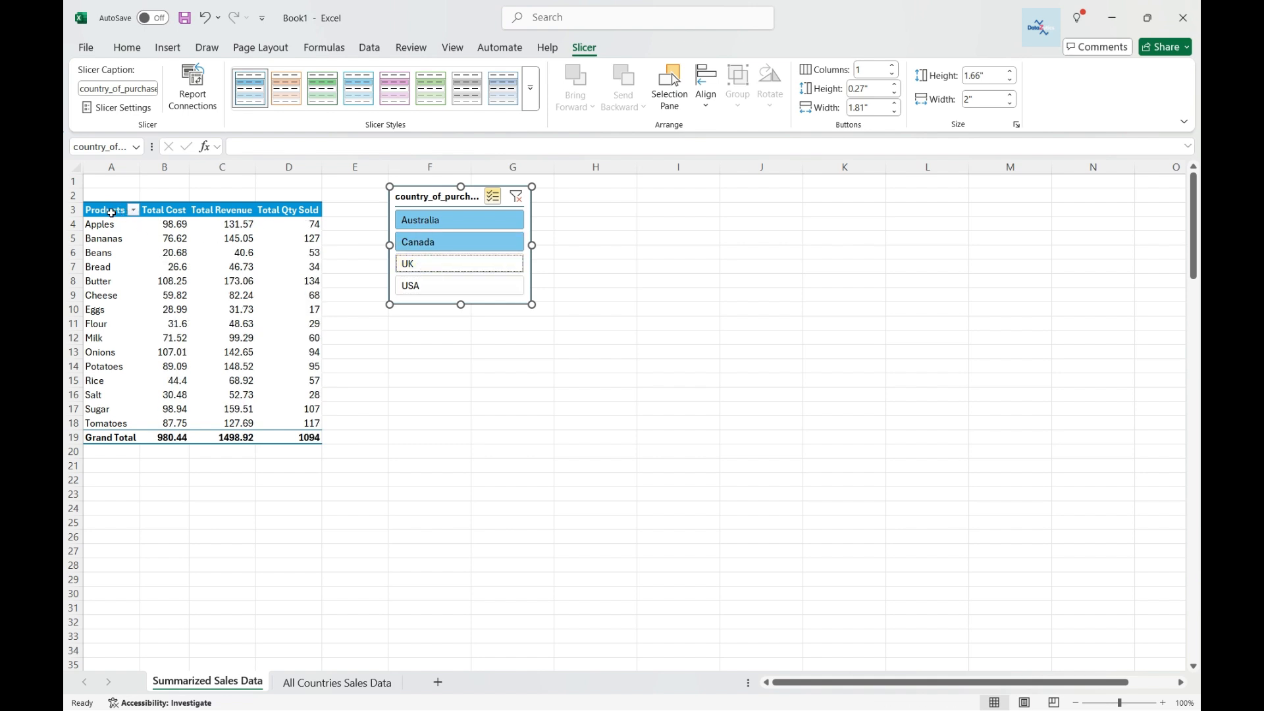
left_click(111, 213)
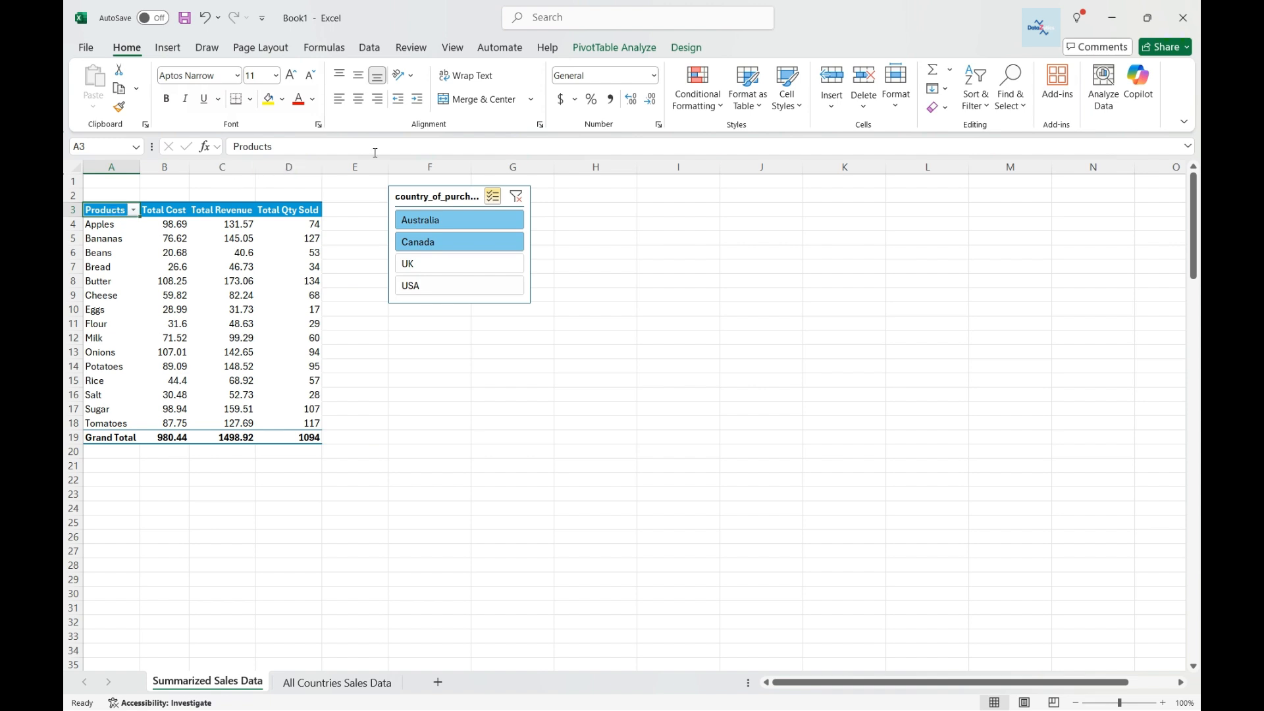
left_click(634, 53)
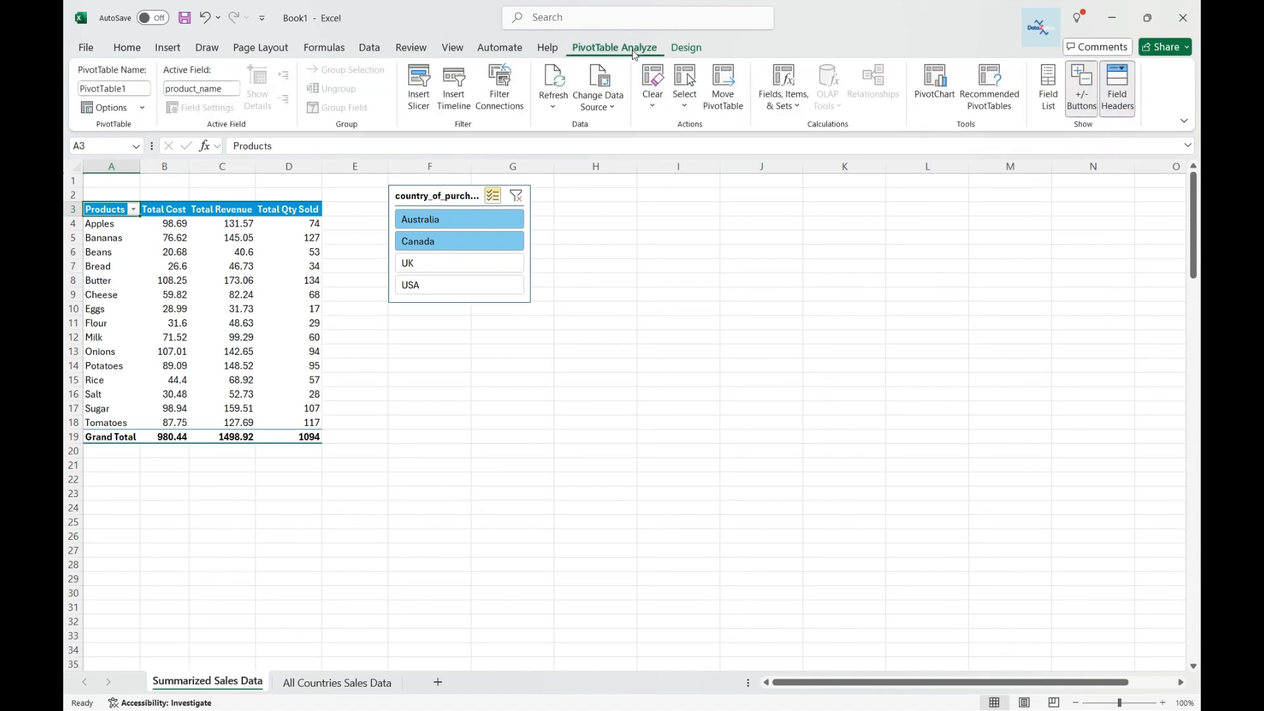
left_click(1051, 106)
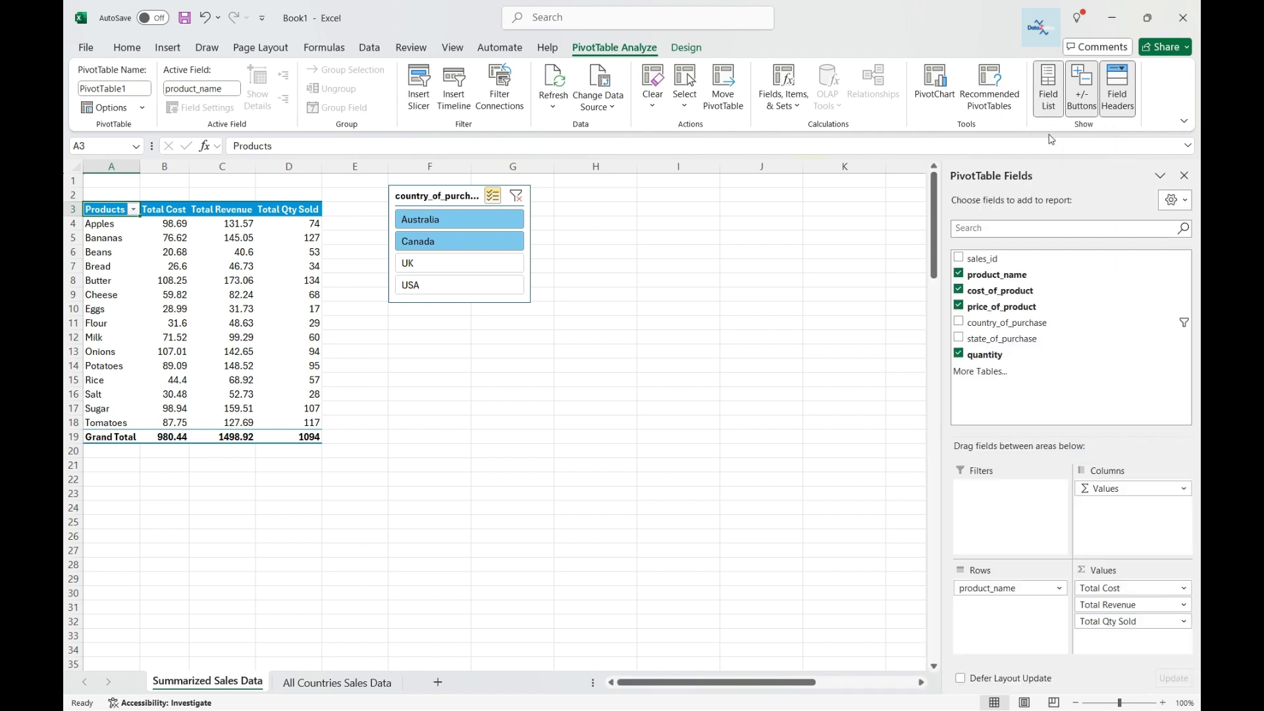
left_click(958, 322)
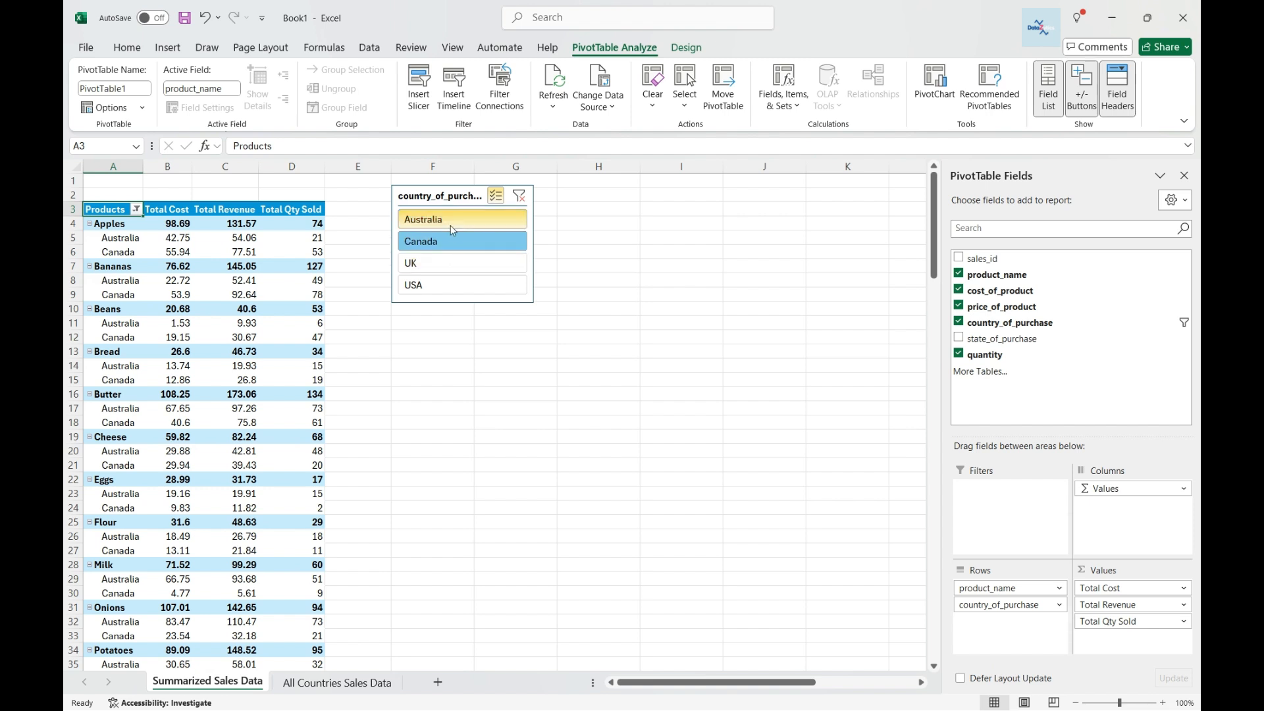
Add UK and USA in the country slicer, then filter to Australia alone and add Canada, UK and USA back.
left_click(439, 266)
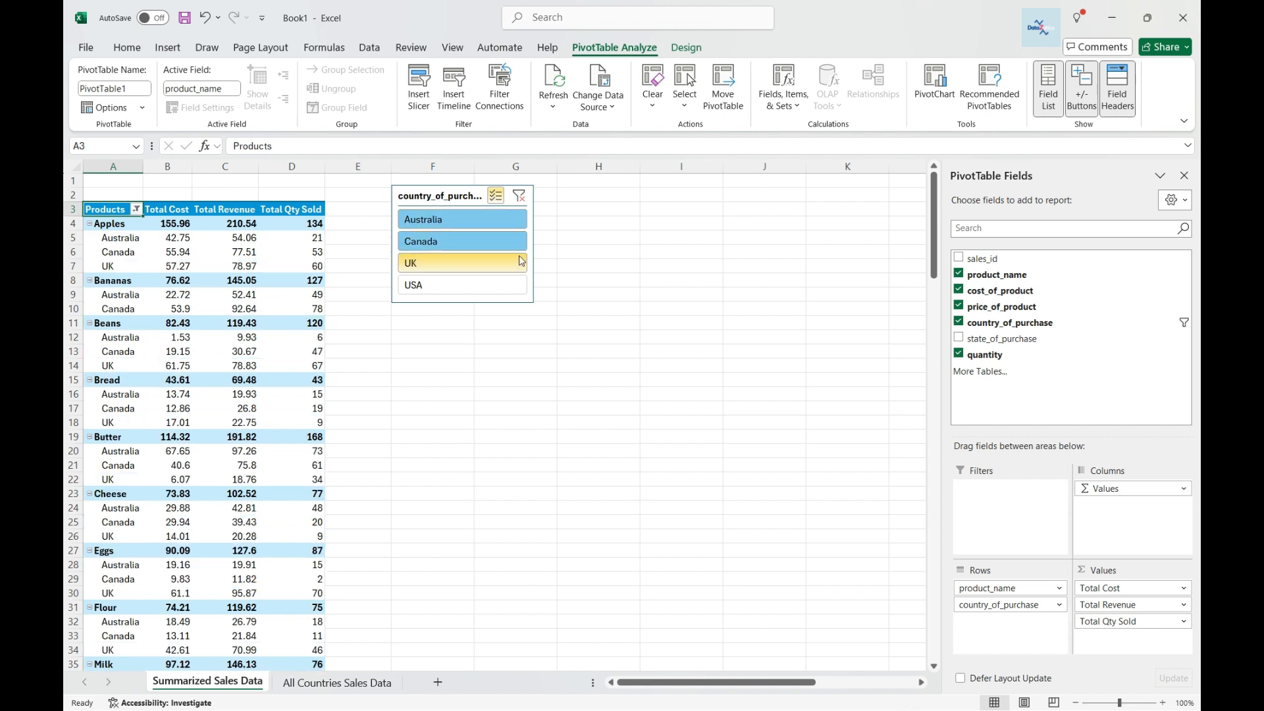
left_click(473, 286)
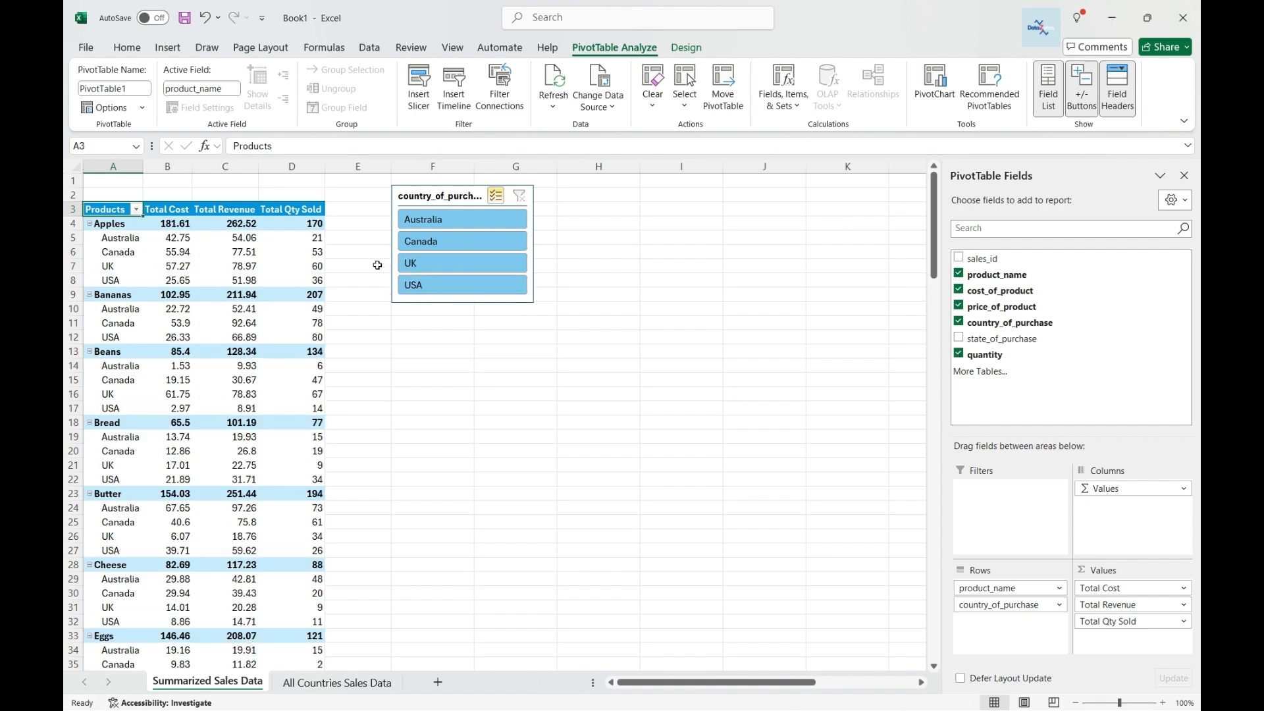
left_click(454, 219)
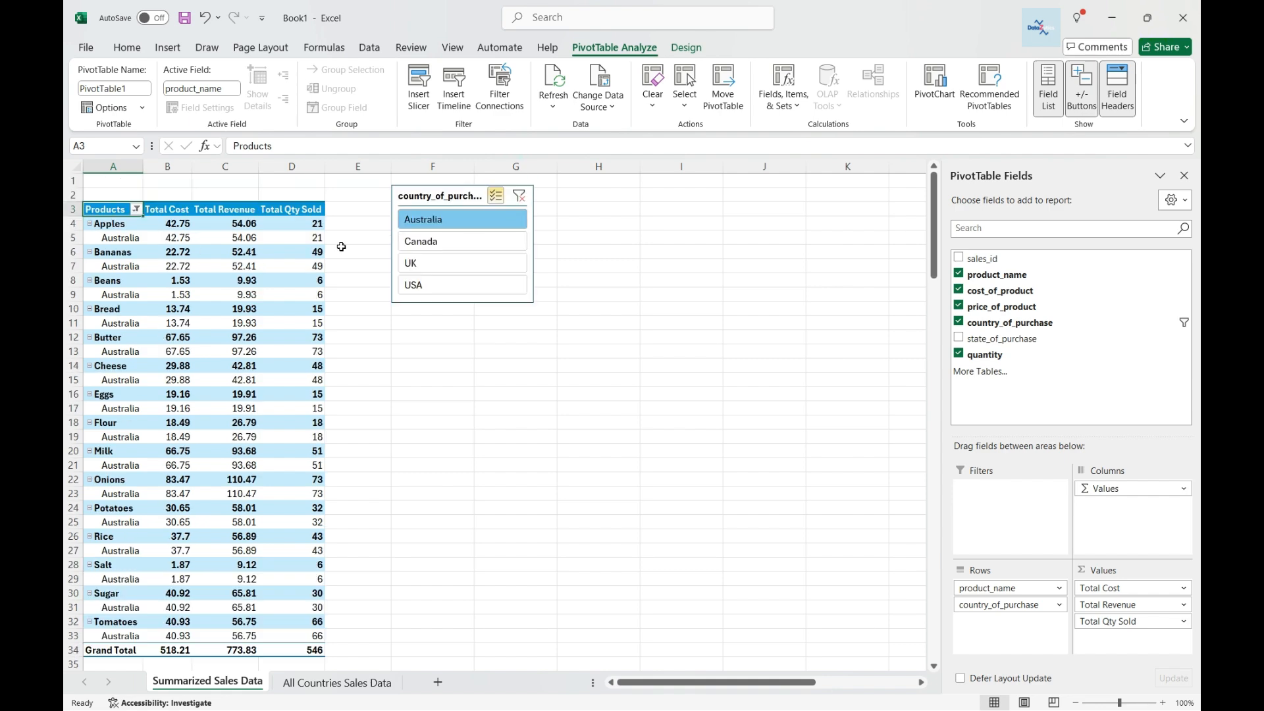
left_click(461, 241)
left_click(461, 263)
left_click(473, 286)
left_click(101, 212)
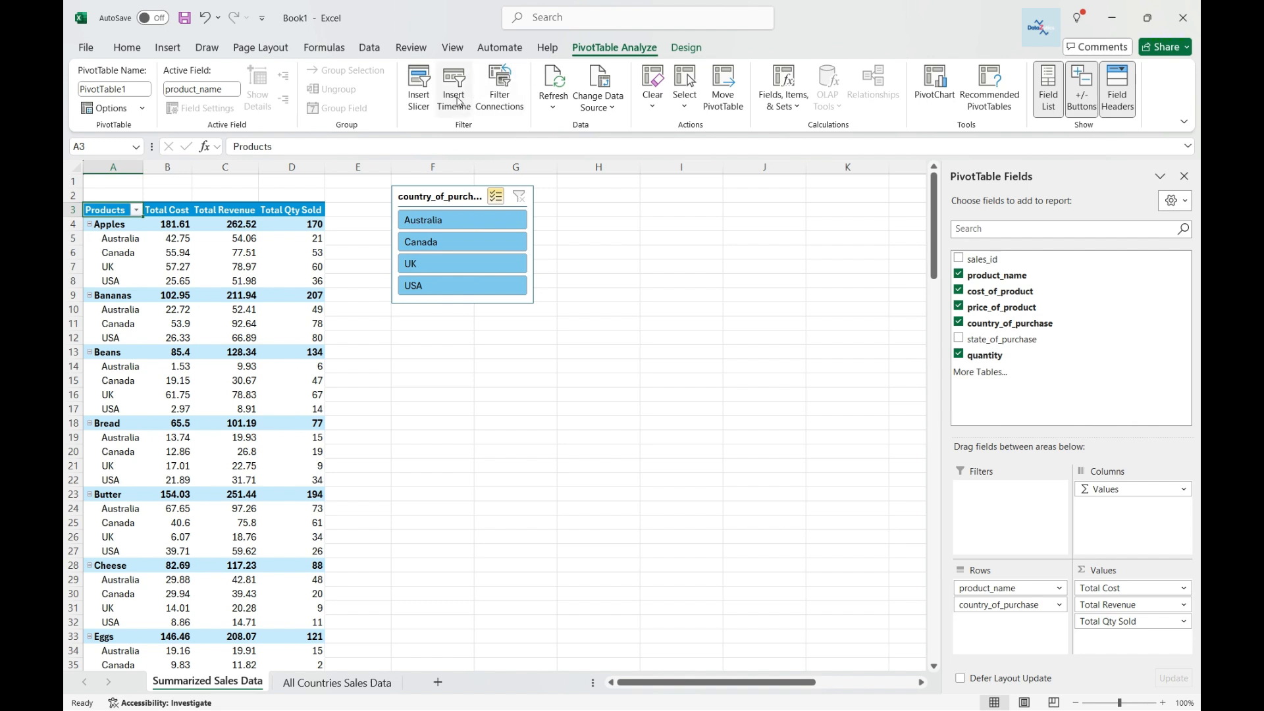
Insert a state_of_purchase slicer for the pivot, place it beside the country slicer and lengthen it.
left_click(417, 99)
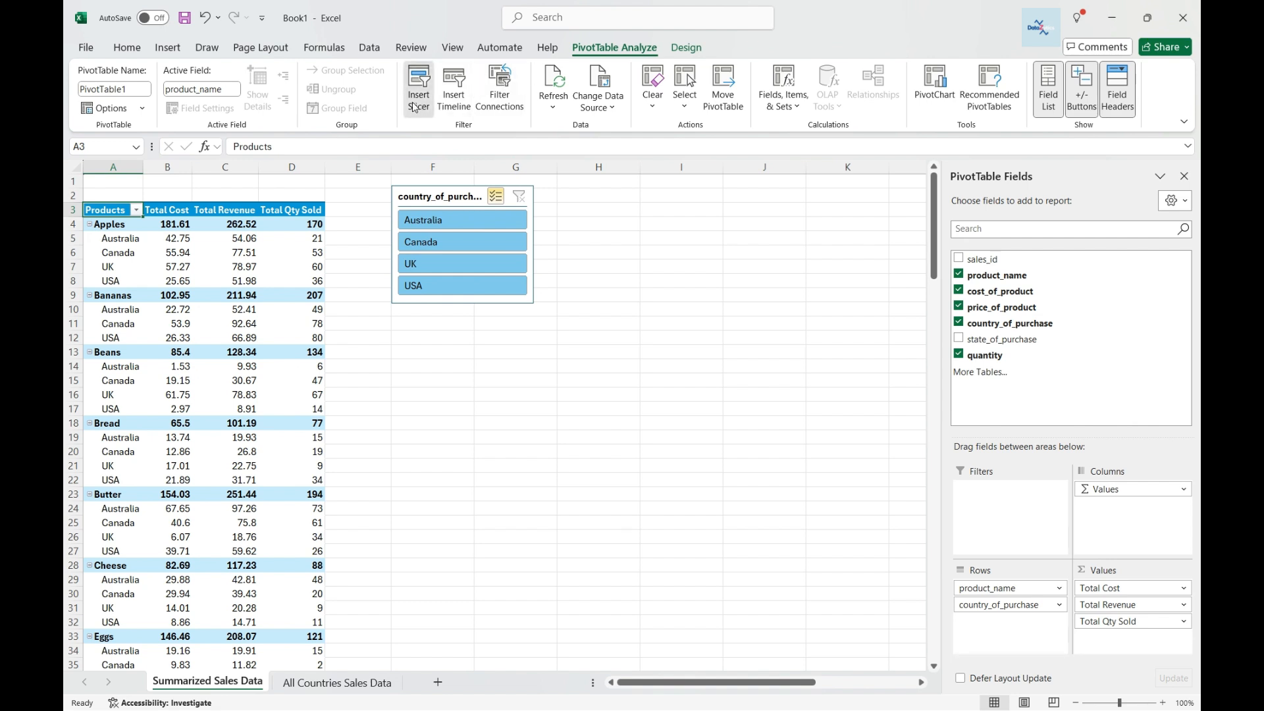
left_click(318, 266)
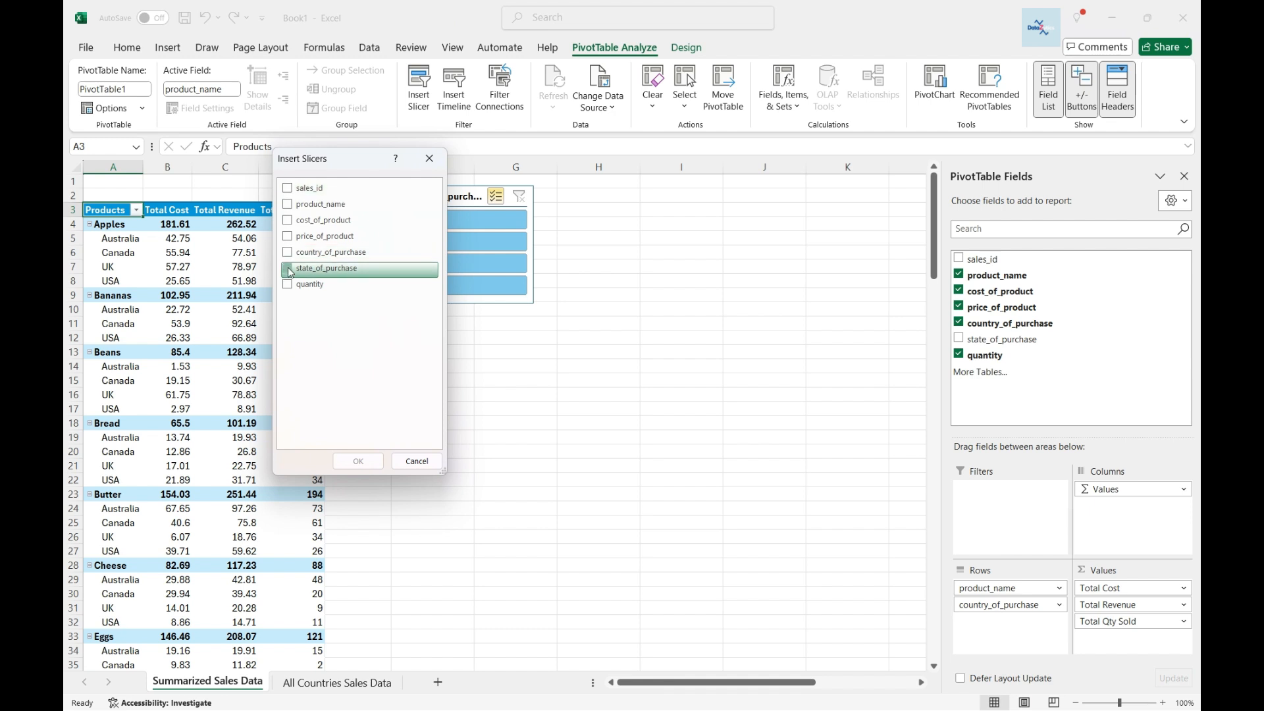
left_click(358, 461)
left_click_drag(455, 339, 623, 198)
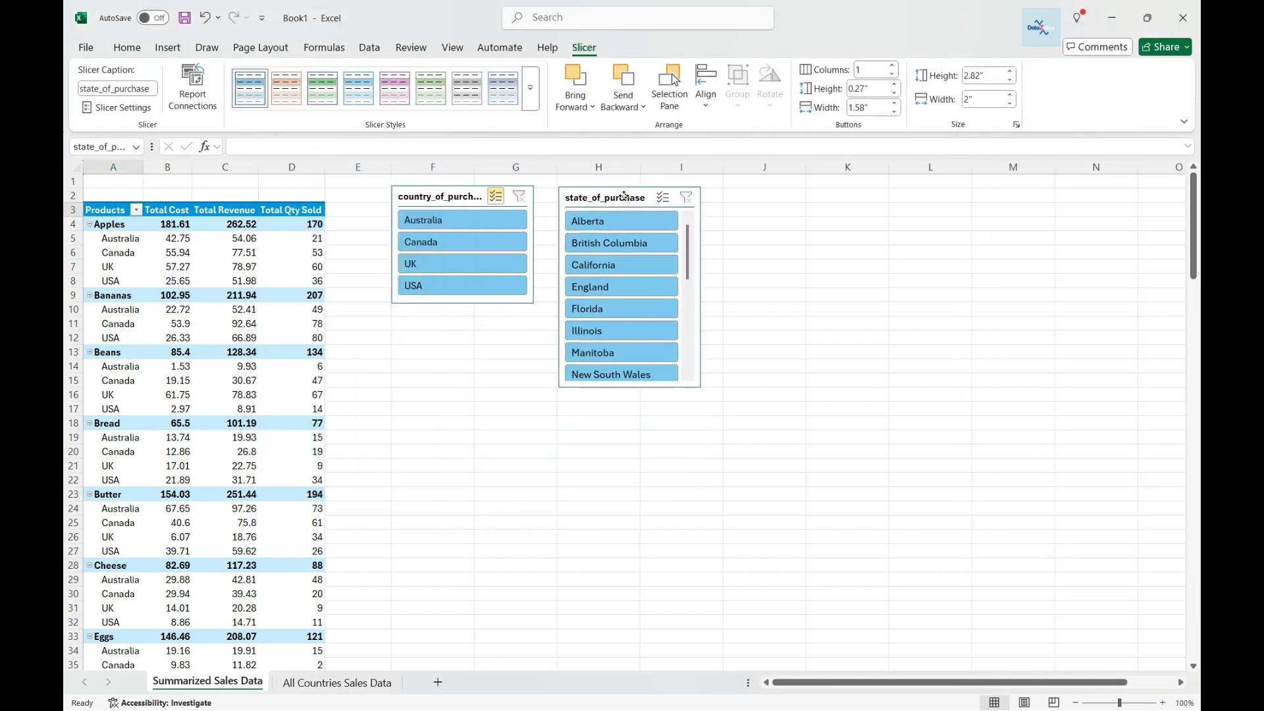
left_click_drag(629, 389, 634, 433)
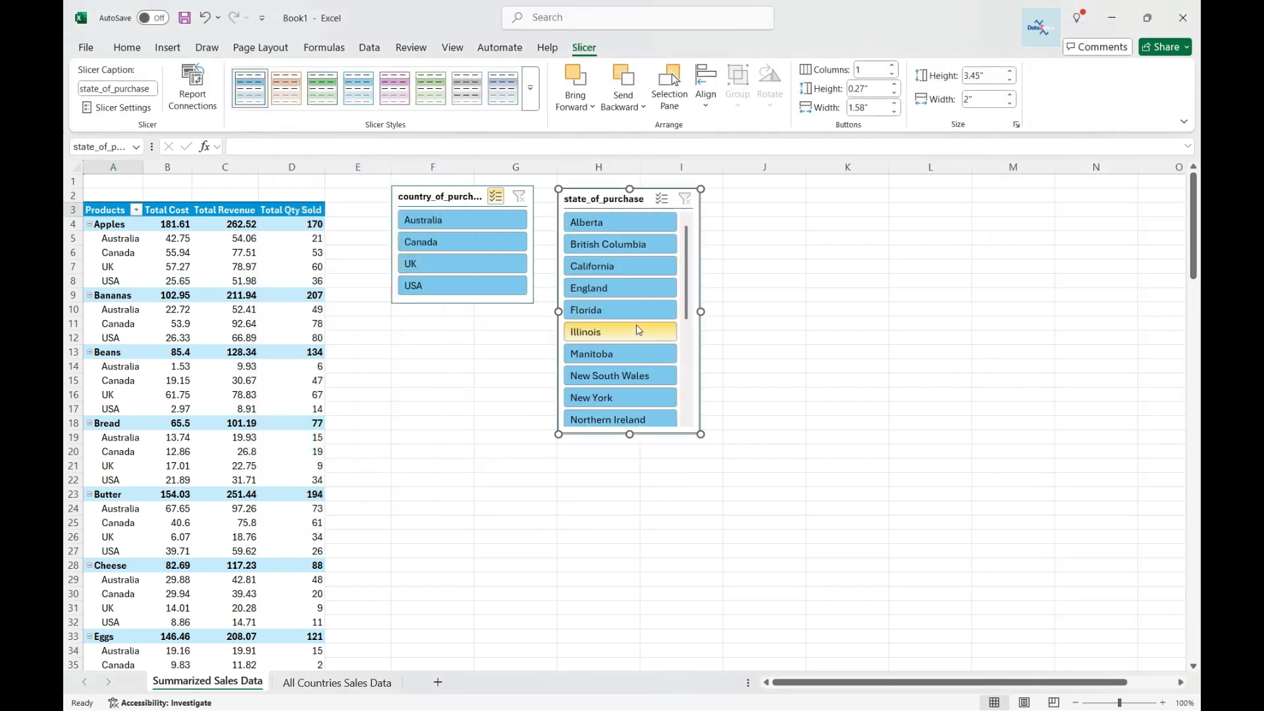
Turn off multi-select, filter to Australia and step through New South Wales, Queensland, Tasmania and Victoria in the state slicer.
left_click(495, 196)
left_click(446, 229)
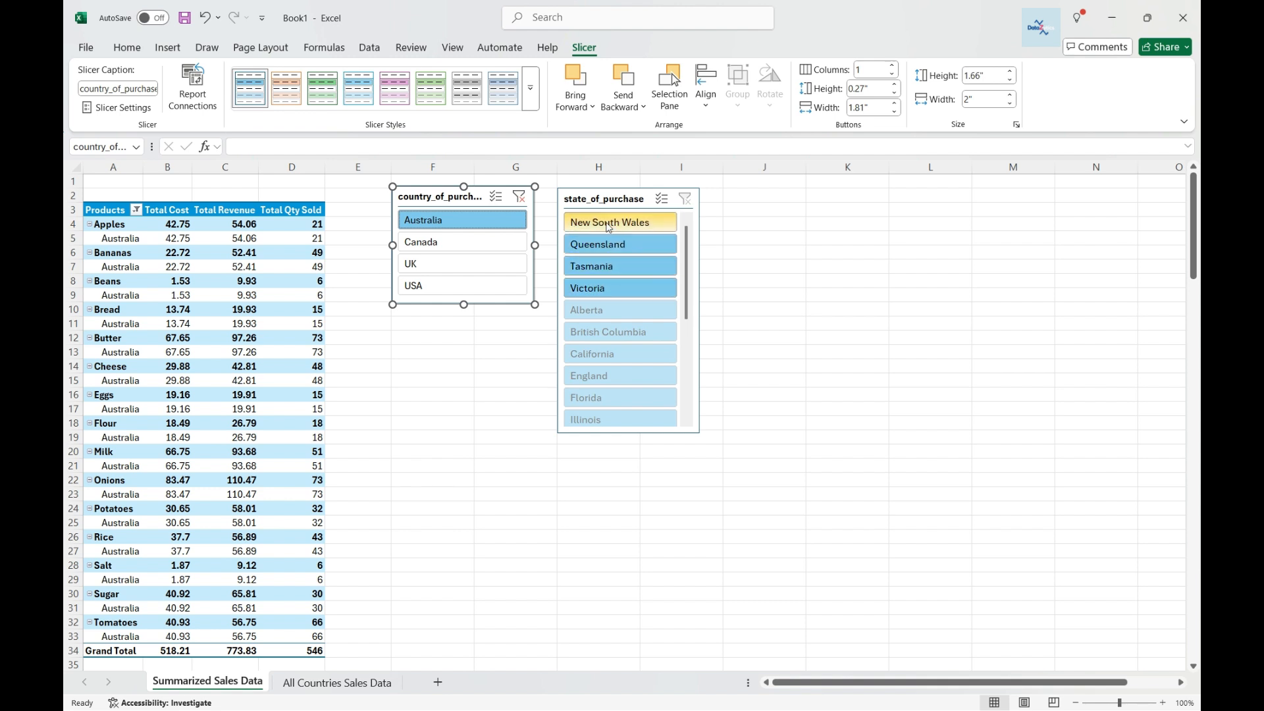
left_click(629, 227)
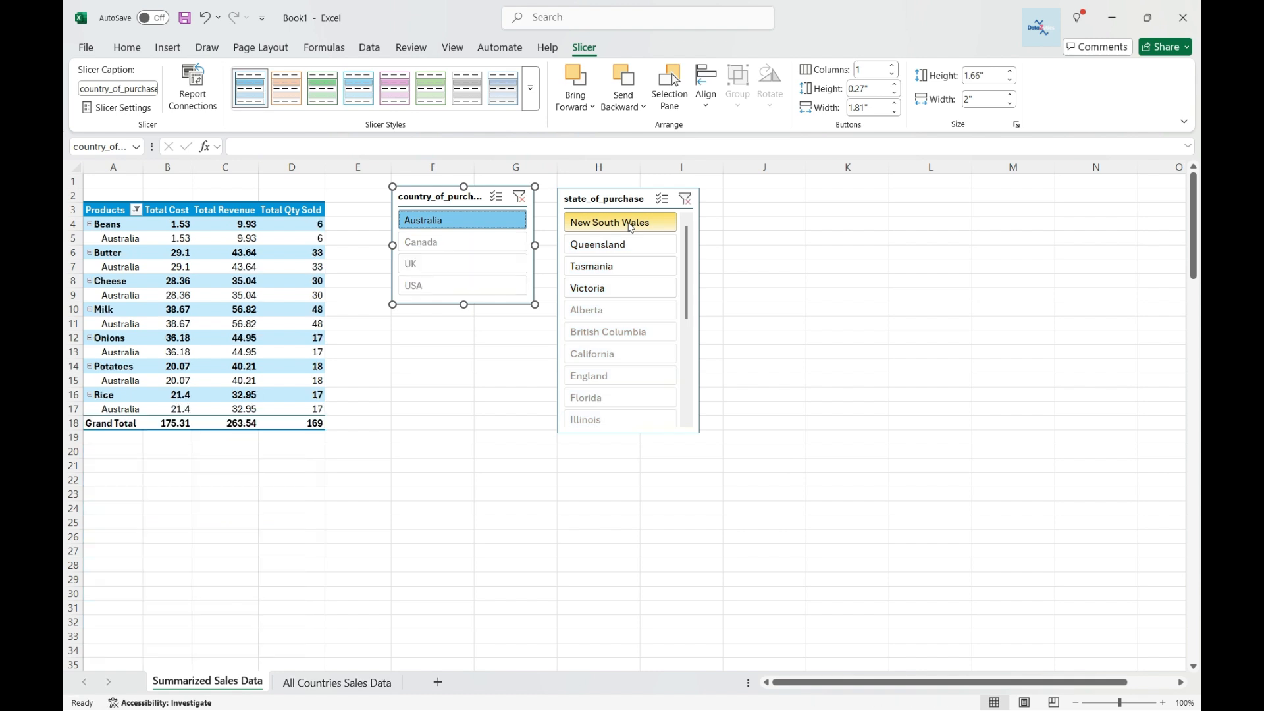
left_click(607, 254)
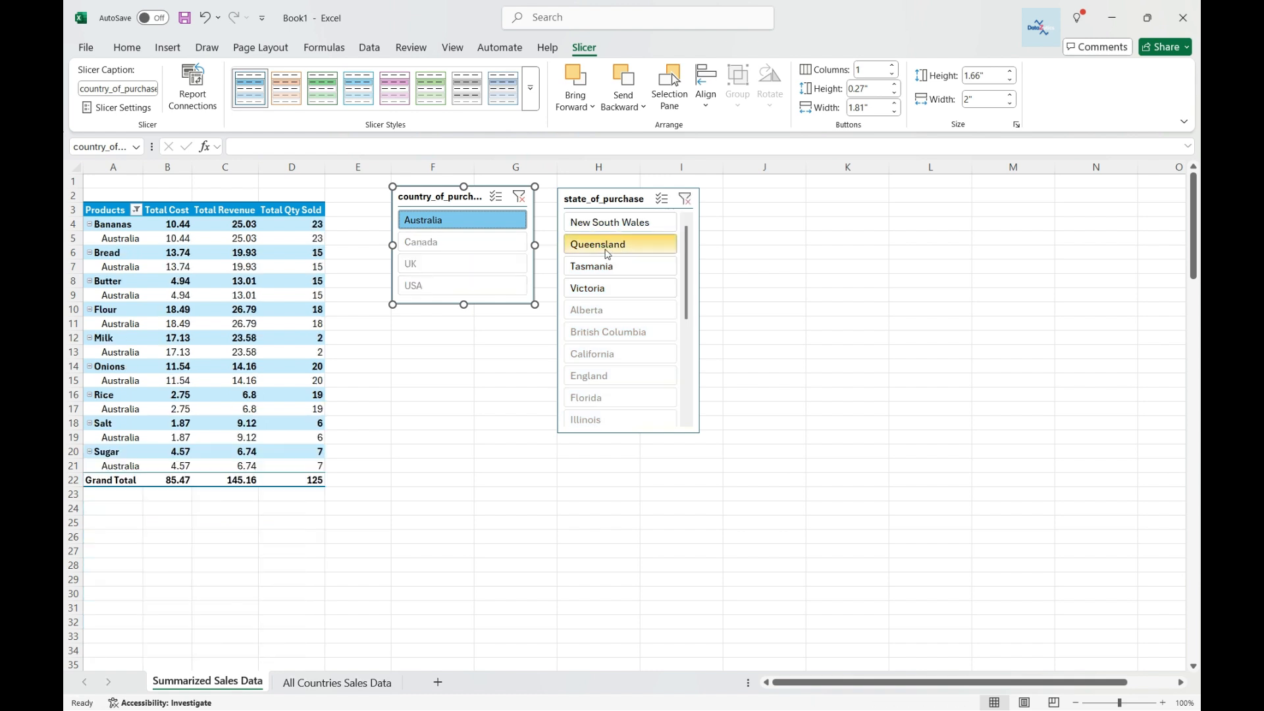
left_click(608, 268)
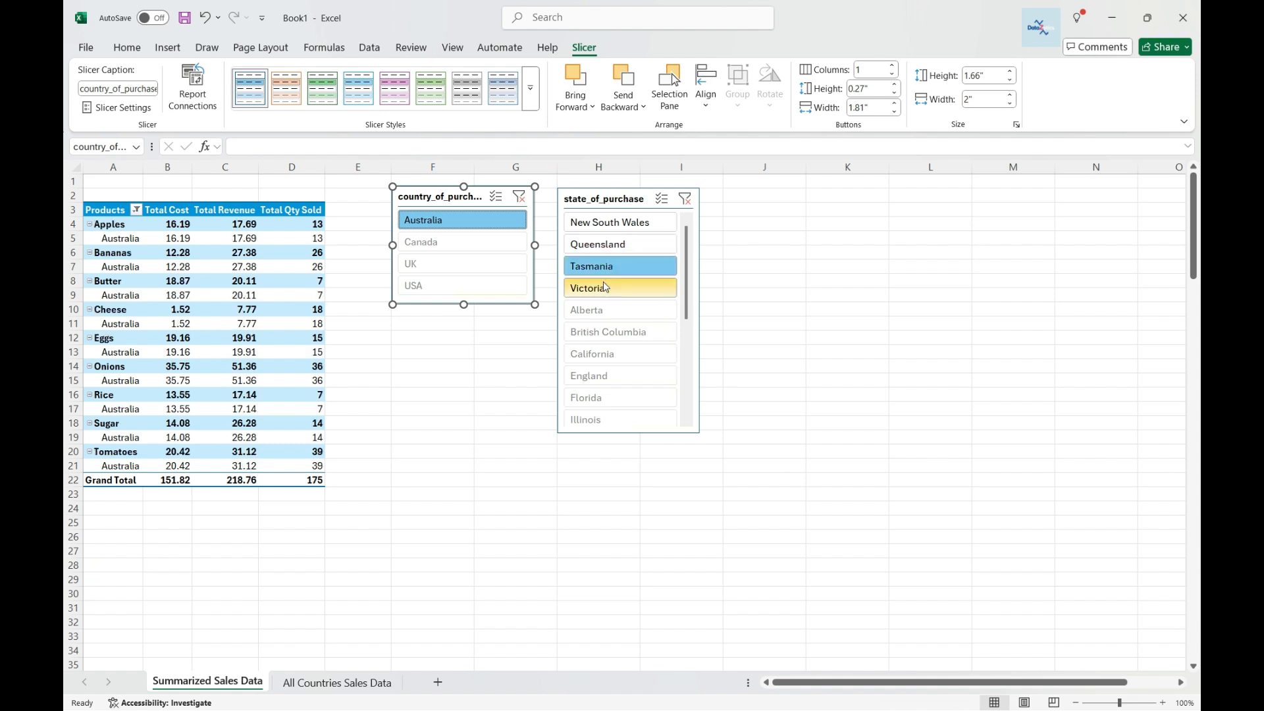
left_click(600, 289)
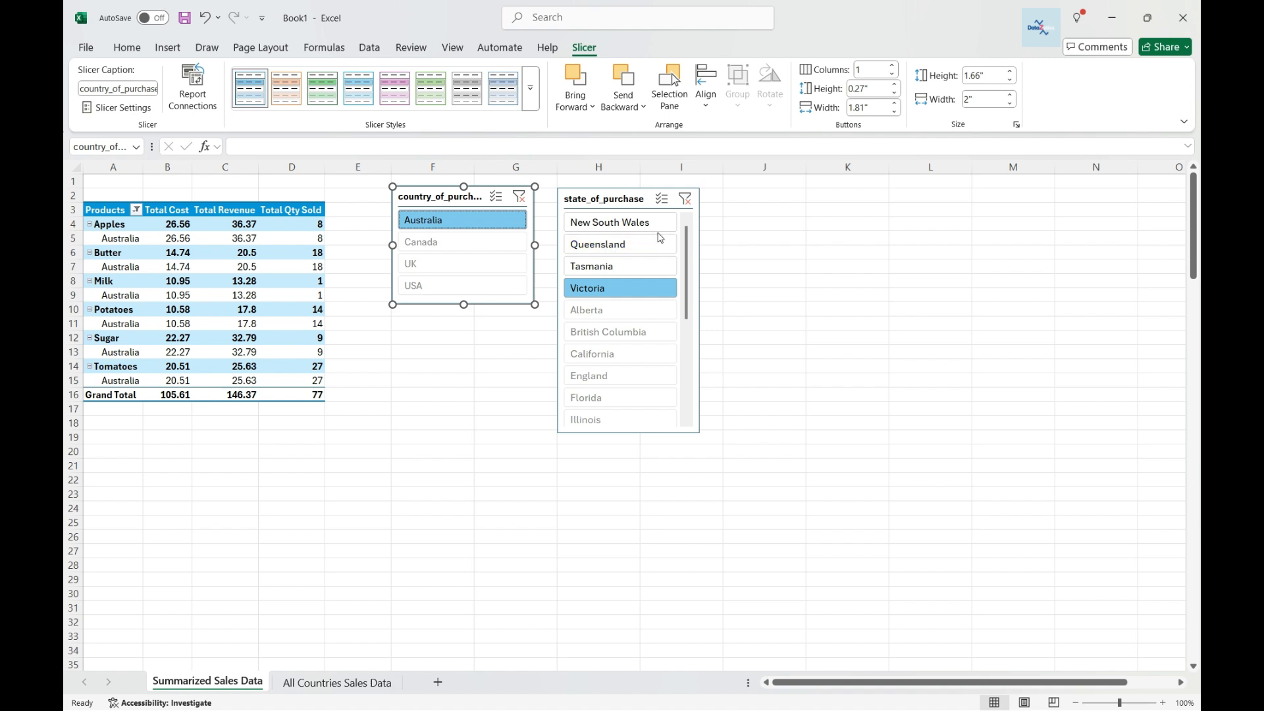
left_click(633, 227)
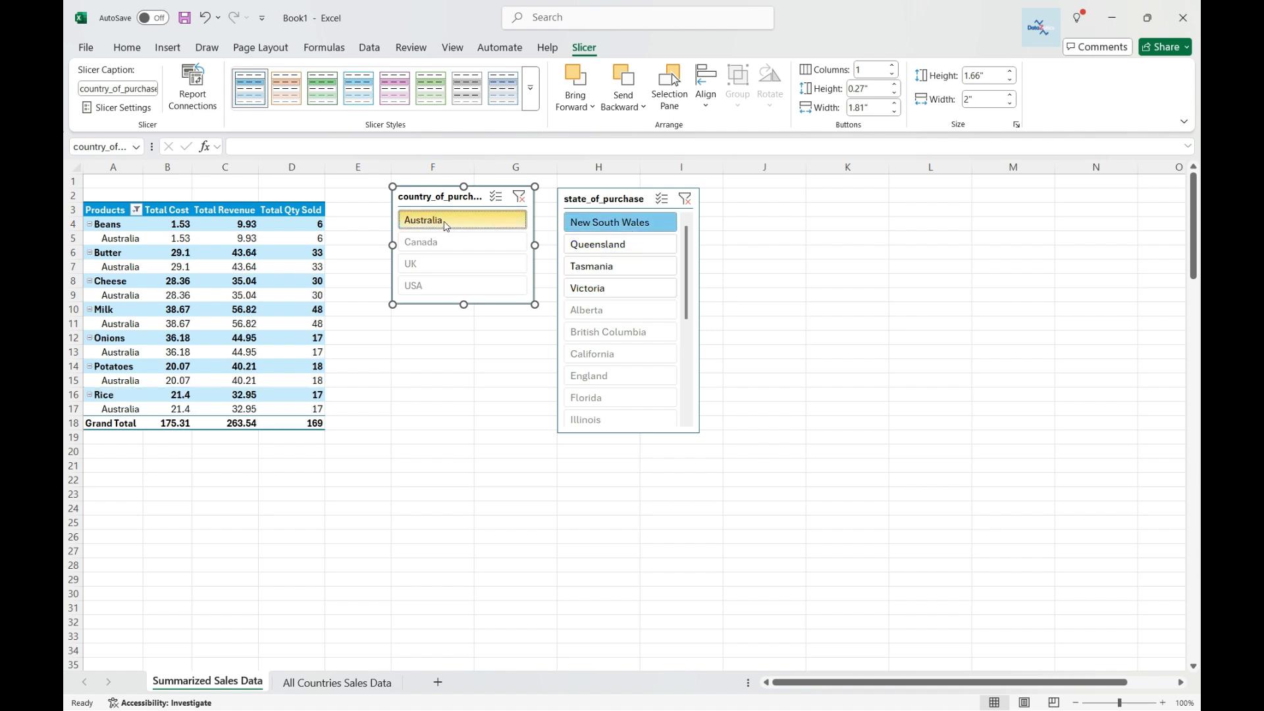
Filter to Canada, step through its provinces, then select all five Canadian provinces with multi-select in the state slicer.
left_click(438, 242)
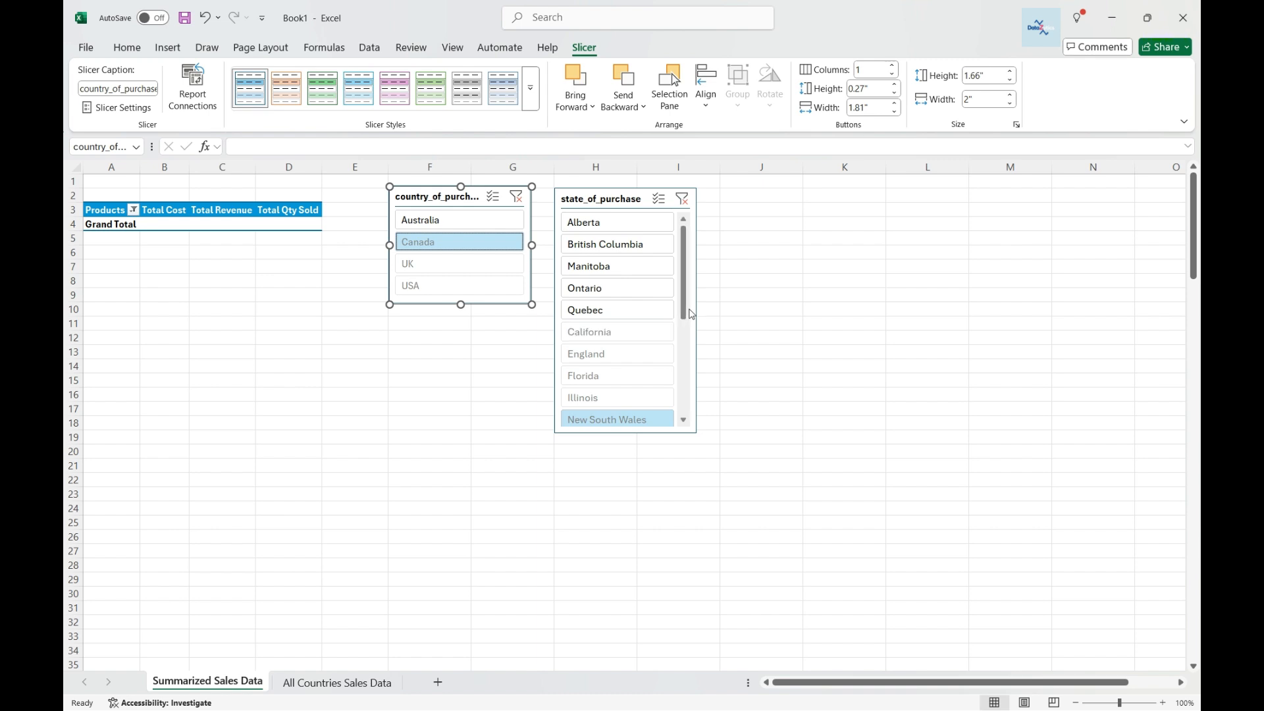
left_click_drag(685, 313, 684, 285)
left_click(596, 228)
left_click(583, 245)
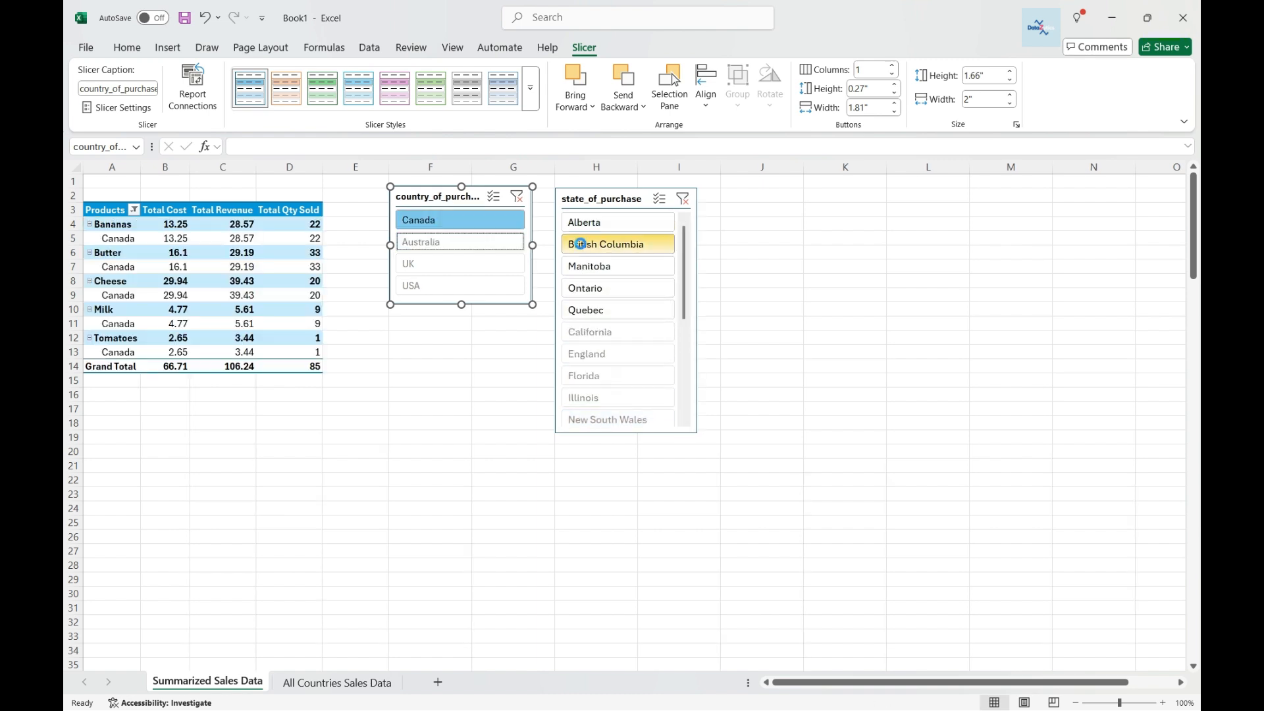
left_click(585, 269)
left_click(586, 288)
left_click(588, 310)
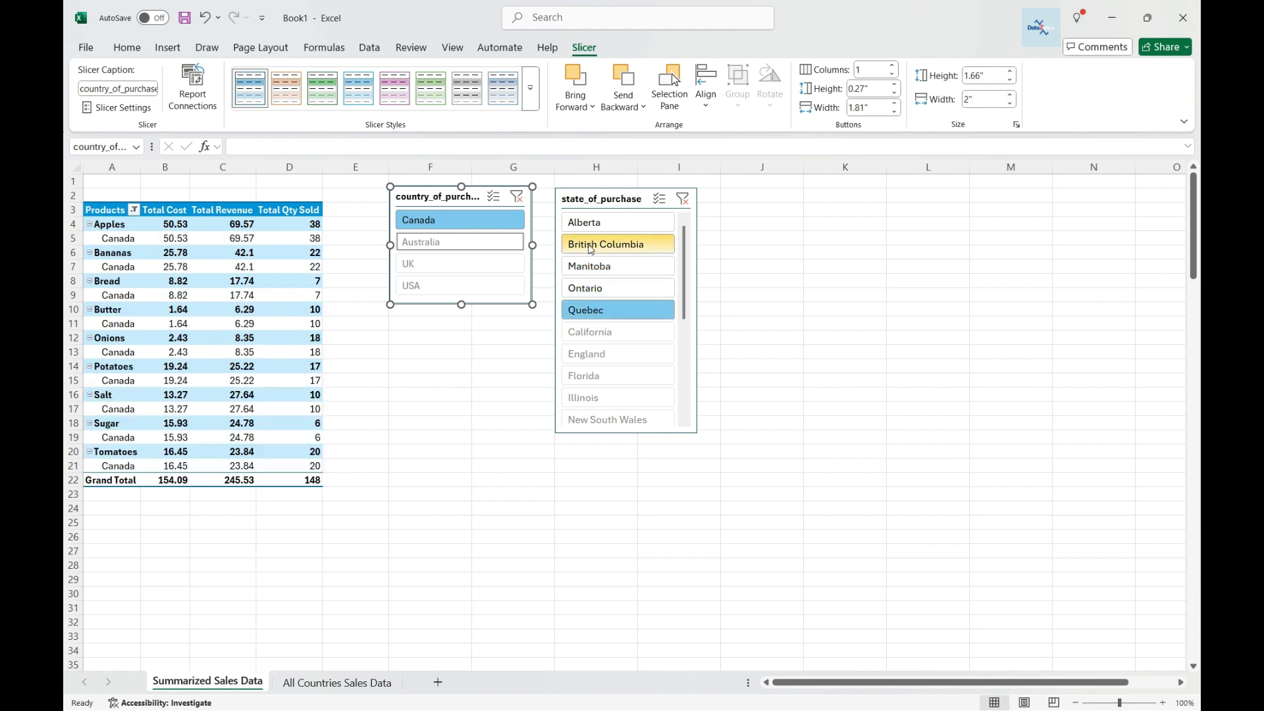
left_click(660, 198)
left_click_drag(593, 221, 592, 288)
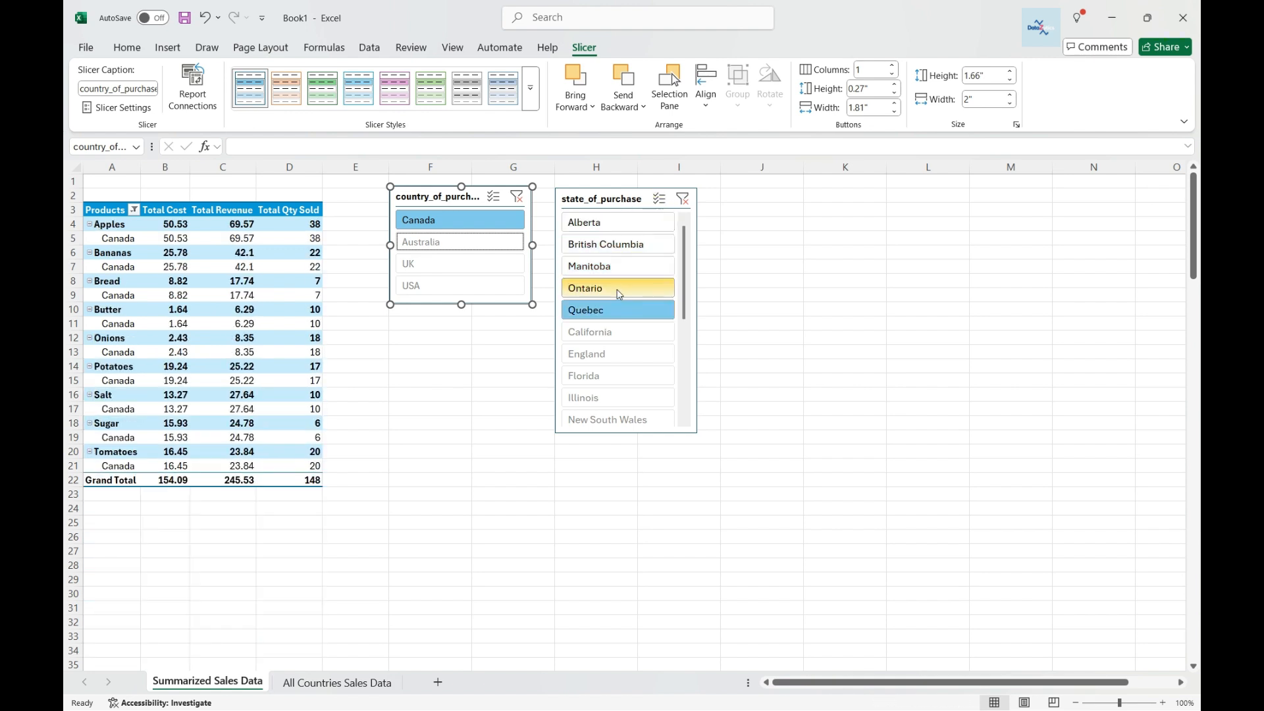
Turn on multi-select in the country slicer and reselect all four countries.
left_click(493, 196)
left_click(463, 219)
left_click(454, 244)
left_click(453, 266)
left_click(454, 286)
left_click(460, 222)
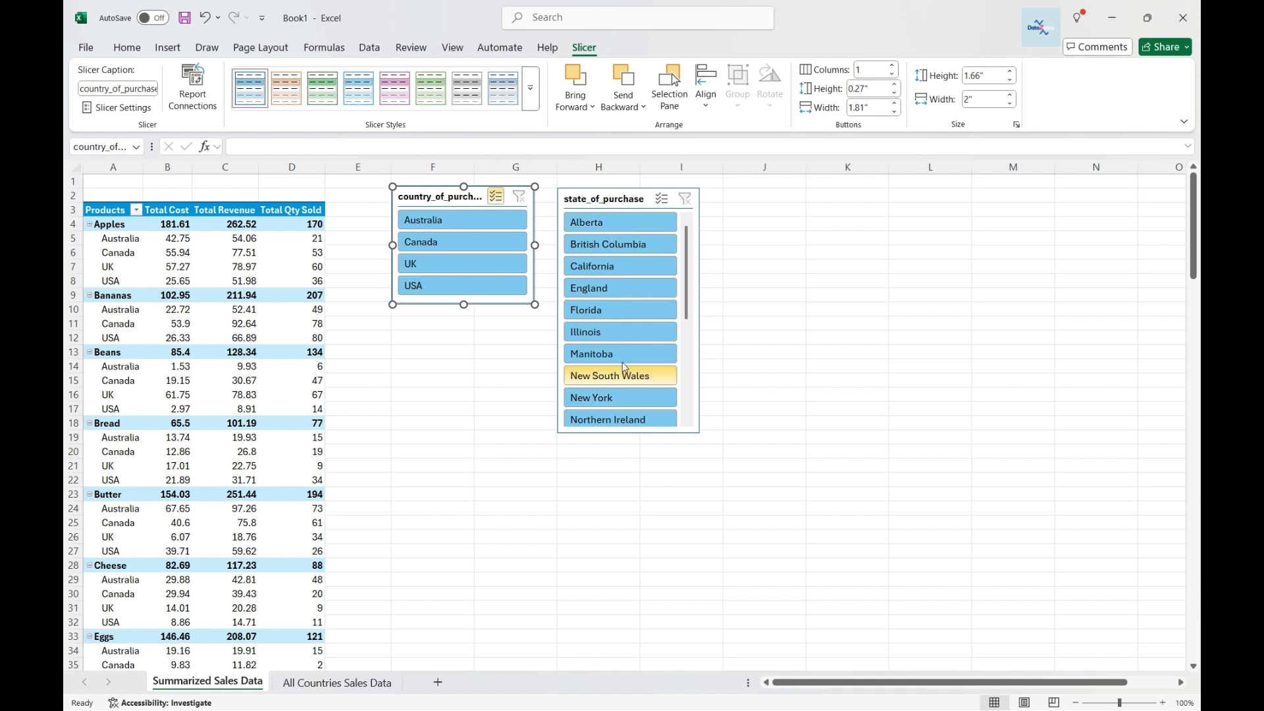
Set the country slicer to 2 columns and resize it to about 1.02" high and 2.17" wide.
left_click(890, 74)
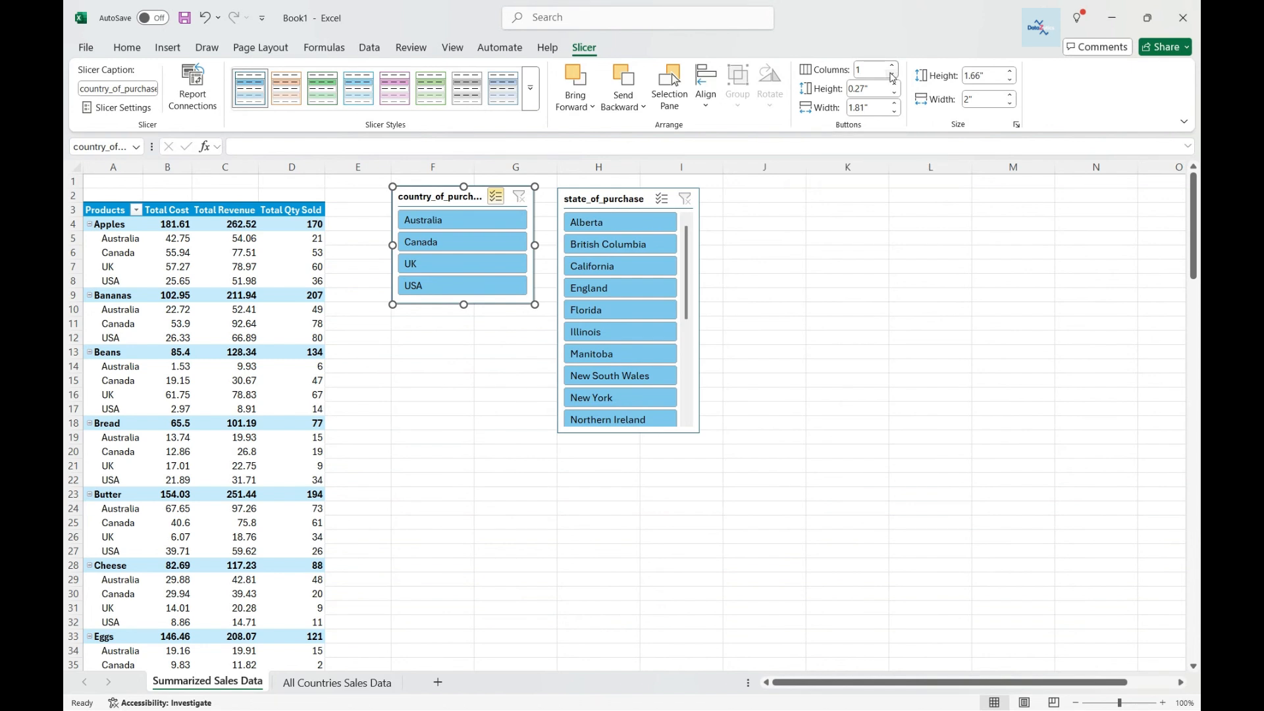
left_click(894, 68)
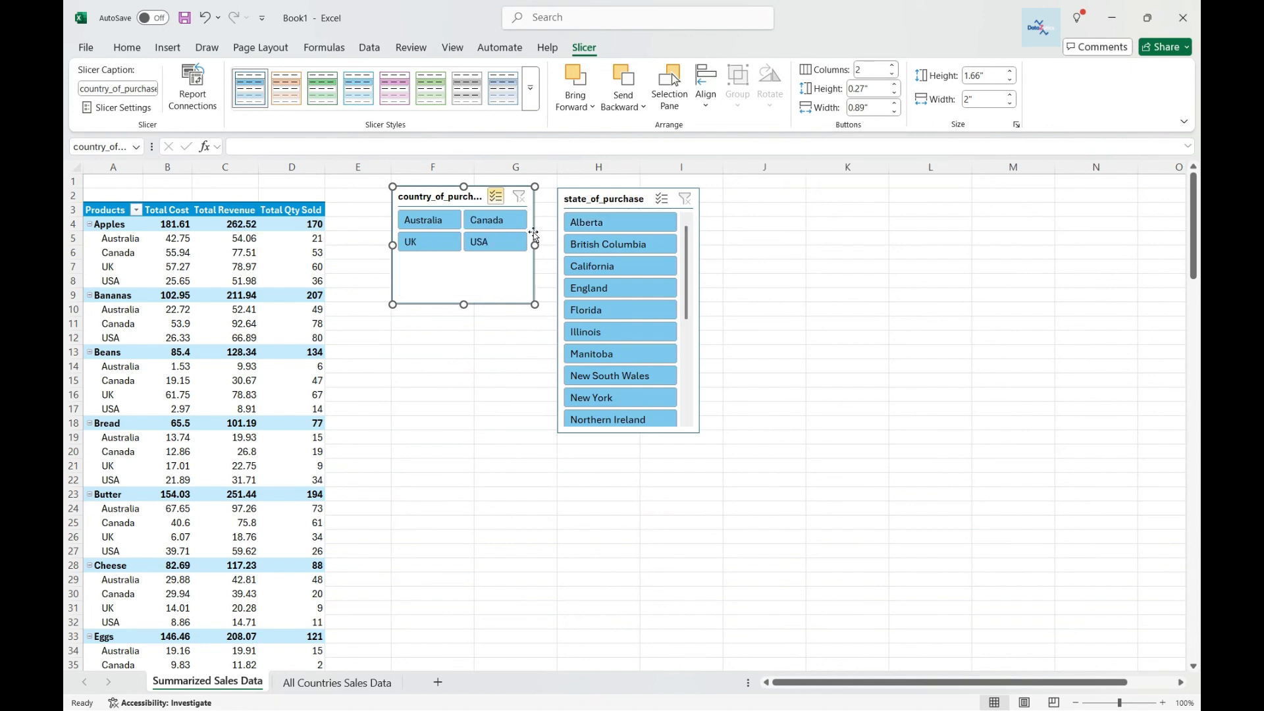
left_click_drag(463, 306, 462, 259)
left_click_drag(535, 222, 547, 223)
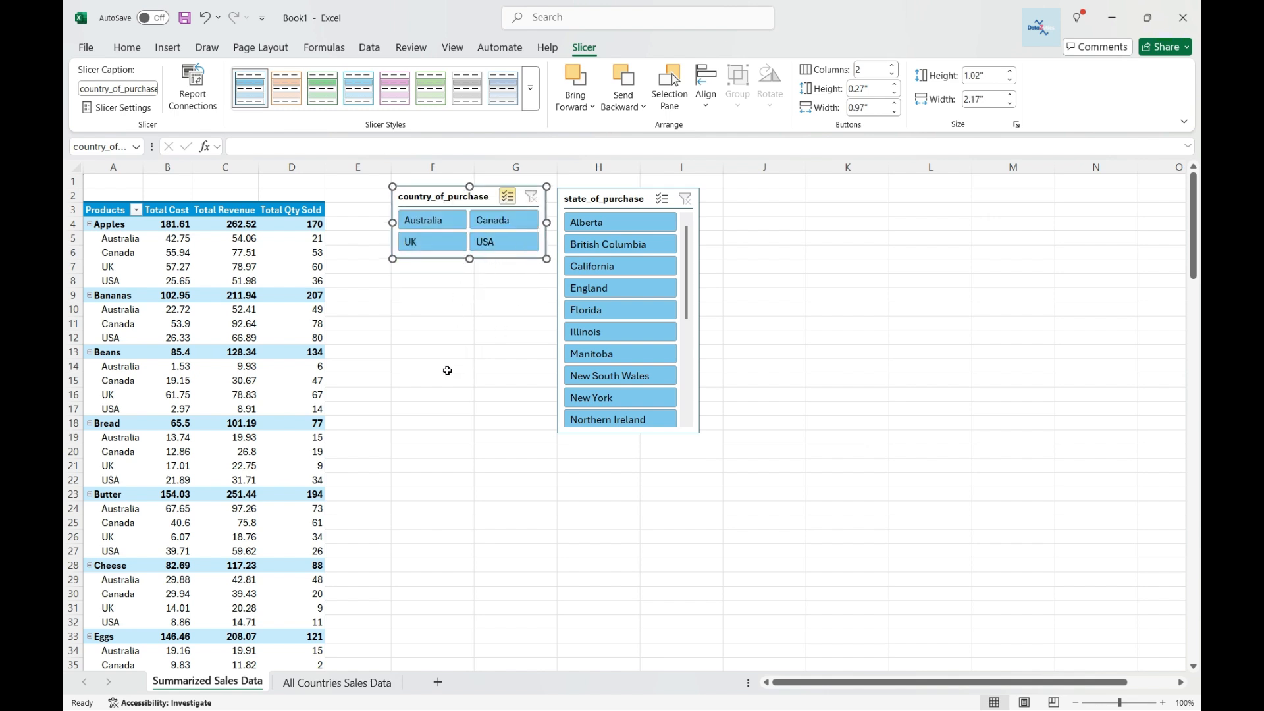
Set the state slicer to 6 columns, widen it to about 6.1" and shrink its height to about 1.41".
left_click(612, 199)
left_click(893, 65)
left_click(893, 65)
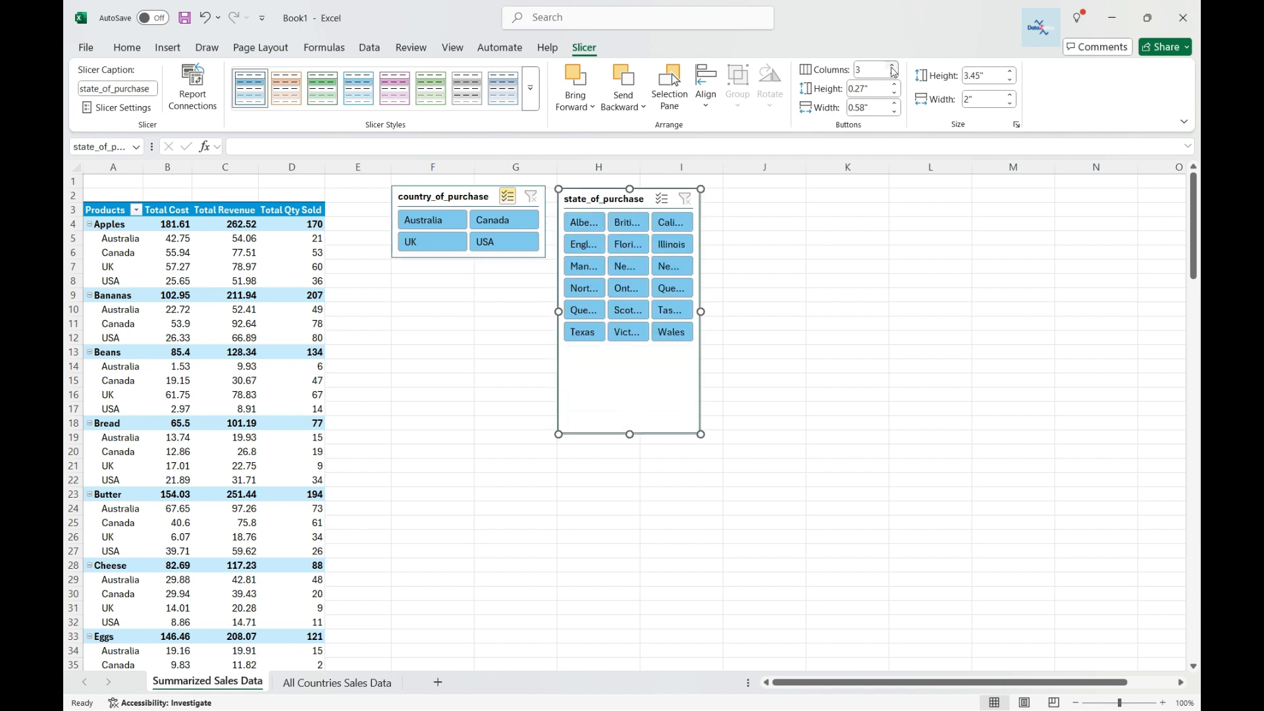
left_click(893, 65)
left_click(893, 65)
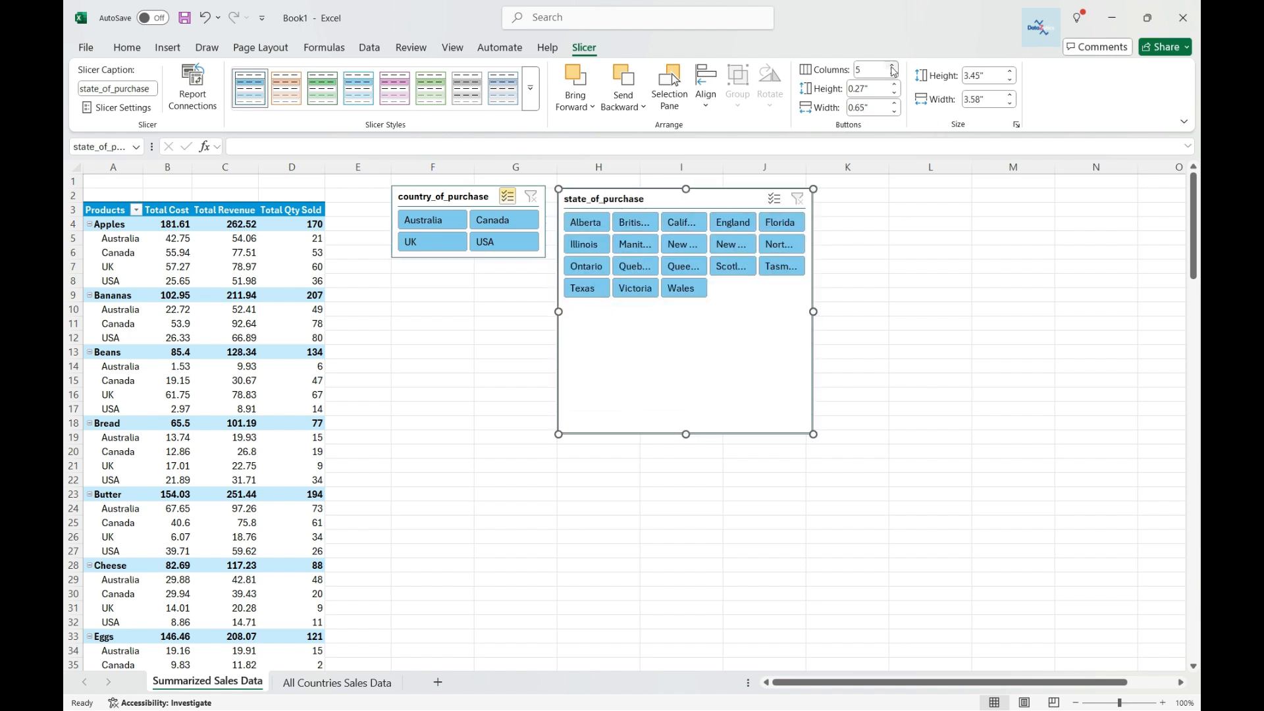
left_click_drag(815, 312, 992, 311)
left_click(894, 66)
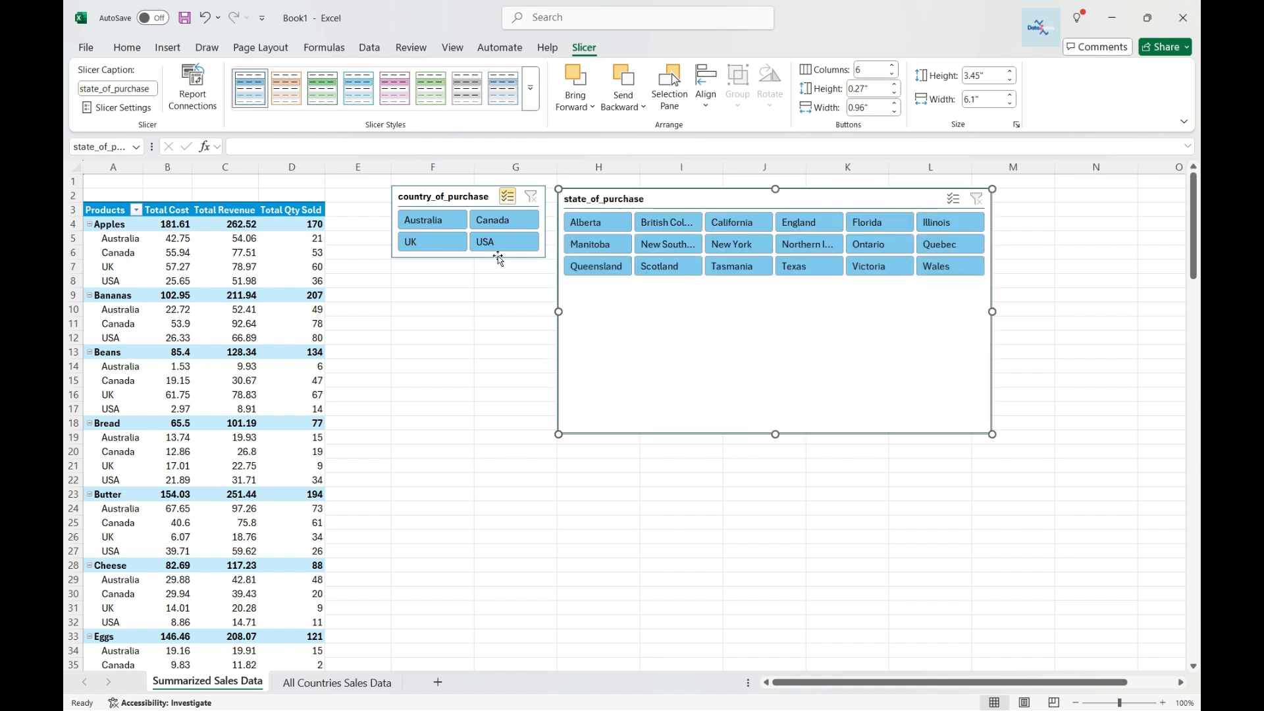
left_click_drag(776, 434, 770, 287)
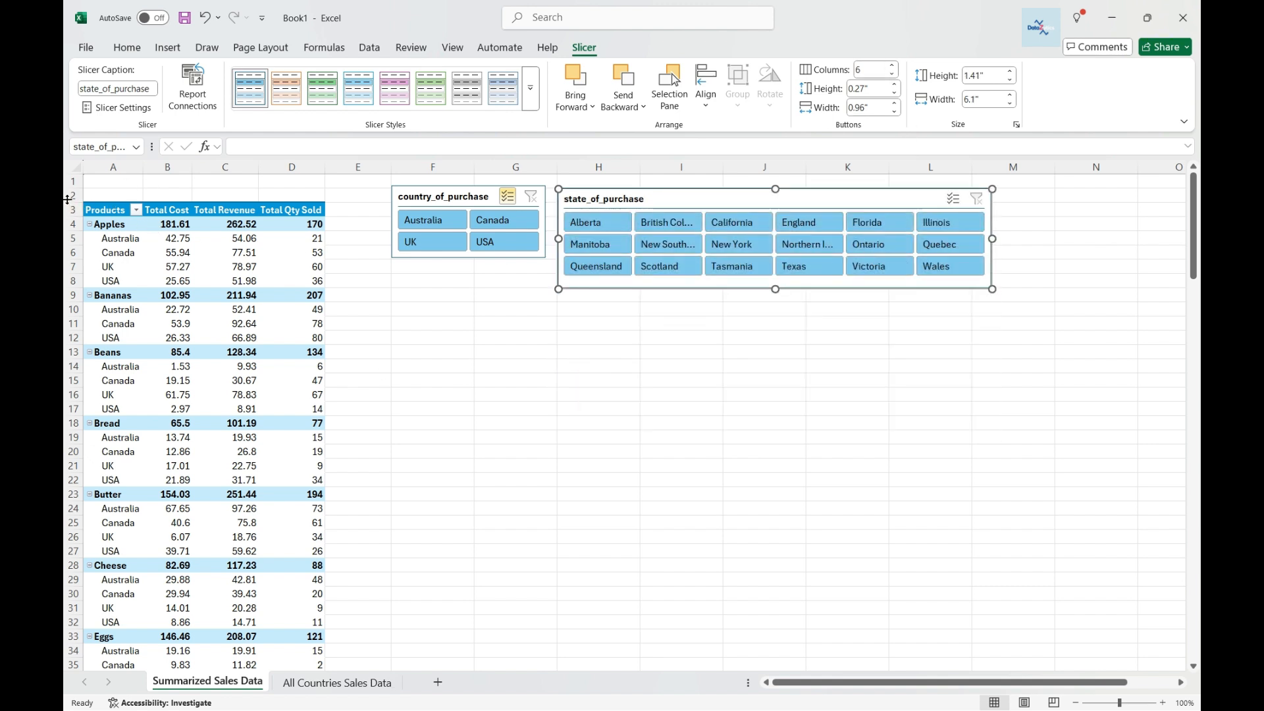
Insert blank rows above the pivot table and move the country slicer to the sheet's top-left corner.
right_click(70, 198)
left_click(109, 349)
right_click(75, 198)
left_click(109, 345)
right_click(69, 196)
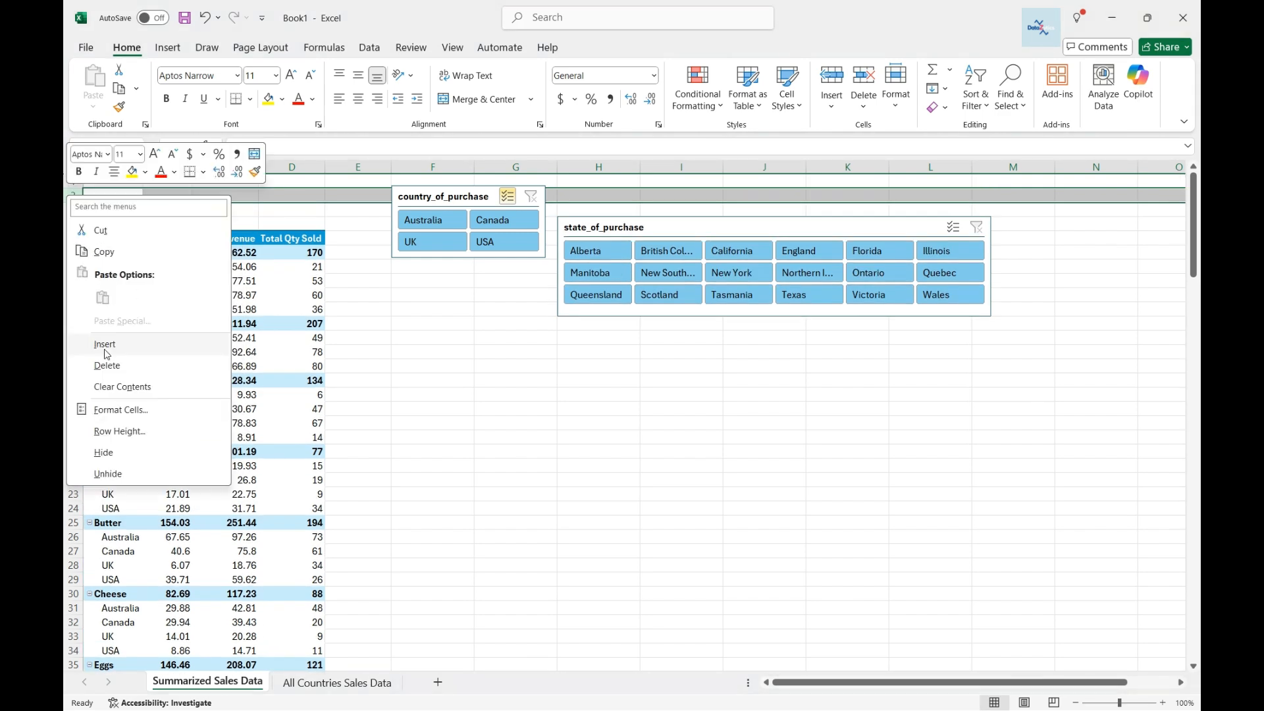
left_click(105, 342)
right_click(74, 224)
left_click(111, 369)
left_click_drag(427, 198, 122, 192)
Insert more rows above the pivot and place the state slicer beside the country slicer, aligning both slicers.
right_click(72, 267)
left_click(109, 415)
left_click_drag(694, 253, 406, 182)
right_click(73, 281)
left_click(109, 428)
right_click(75, 281)
left_click(111, 427)
left_click(379, 293)
left_click_drag(175, 191, 178, 200)
left_click_drag(346, 184, 336, 199)
left_click(762, 265)
Filter the pivot by each country in the country slicer, then reselect all four countries using multi-select.
left_click(205, 200)
left_click(129, 224)
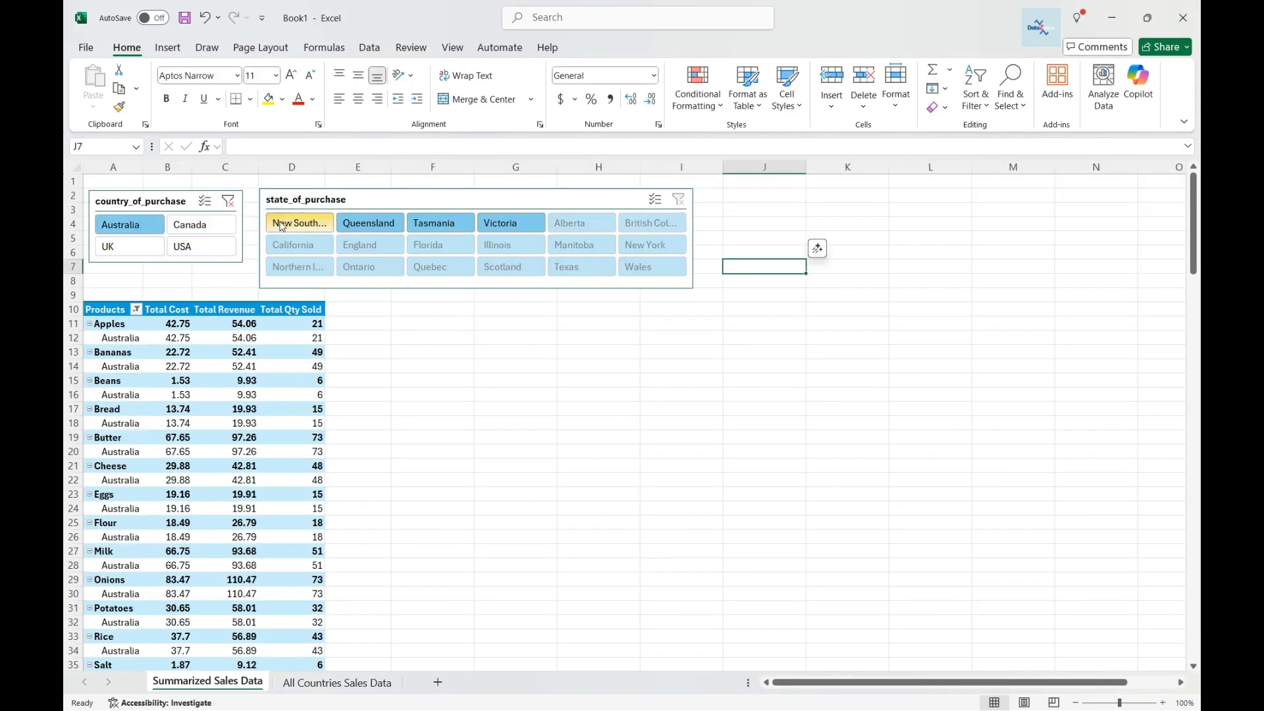
left_click(201, 224)
left_click(129, 247)
left_click(192, 256)
left_click(129, 225)
left_click(205, 201)
left_click(201, 224)
left_click(200, 246)
left_click(129, 246)
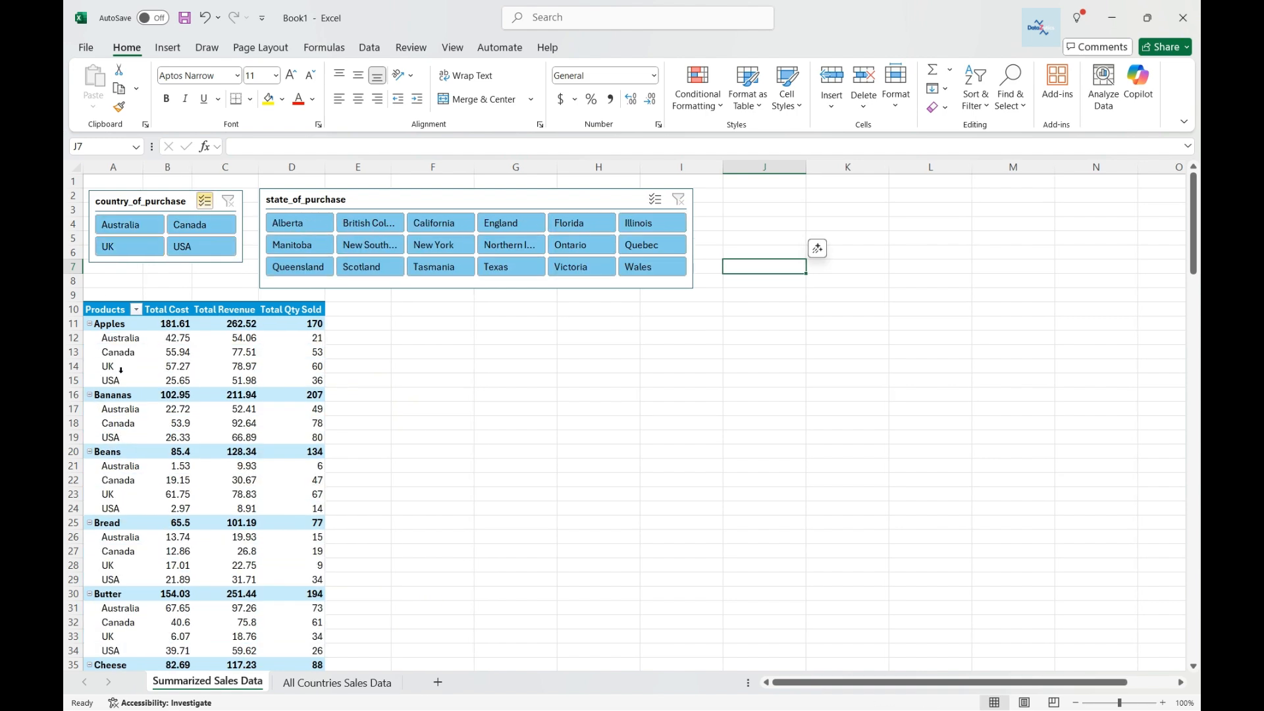
Remove country_of_purchase from the pivot rows and filter the country slicer to Australia.
left_click(178, 326)
left_click(958, 322)
left_click(129, 225)
left_click(205, 201)
left_click(130, 246)
left_click(133, 225)
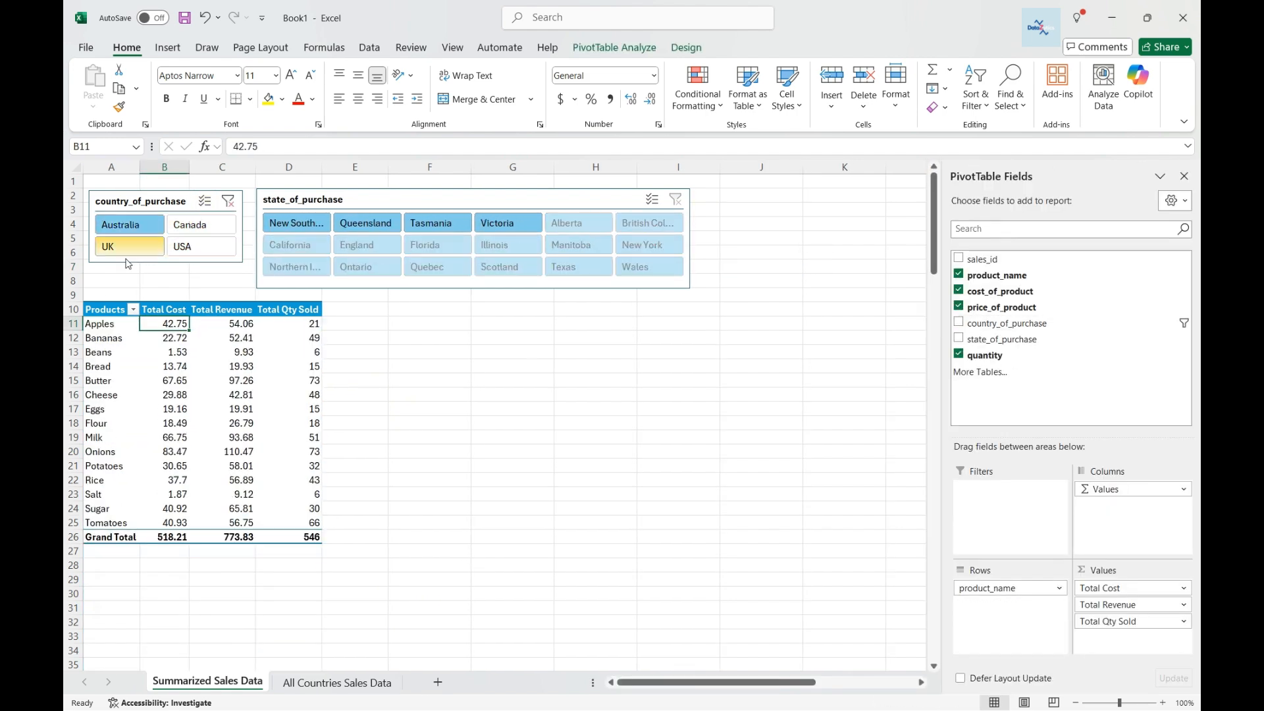
Filter the pivot to New South Wales, then to Queensland, in the state slicer.
left_click(296, 223)
left_click(222, 324)
left_click(366, 223)
left_click(130, 202)
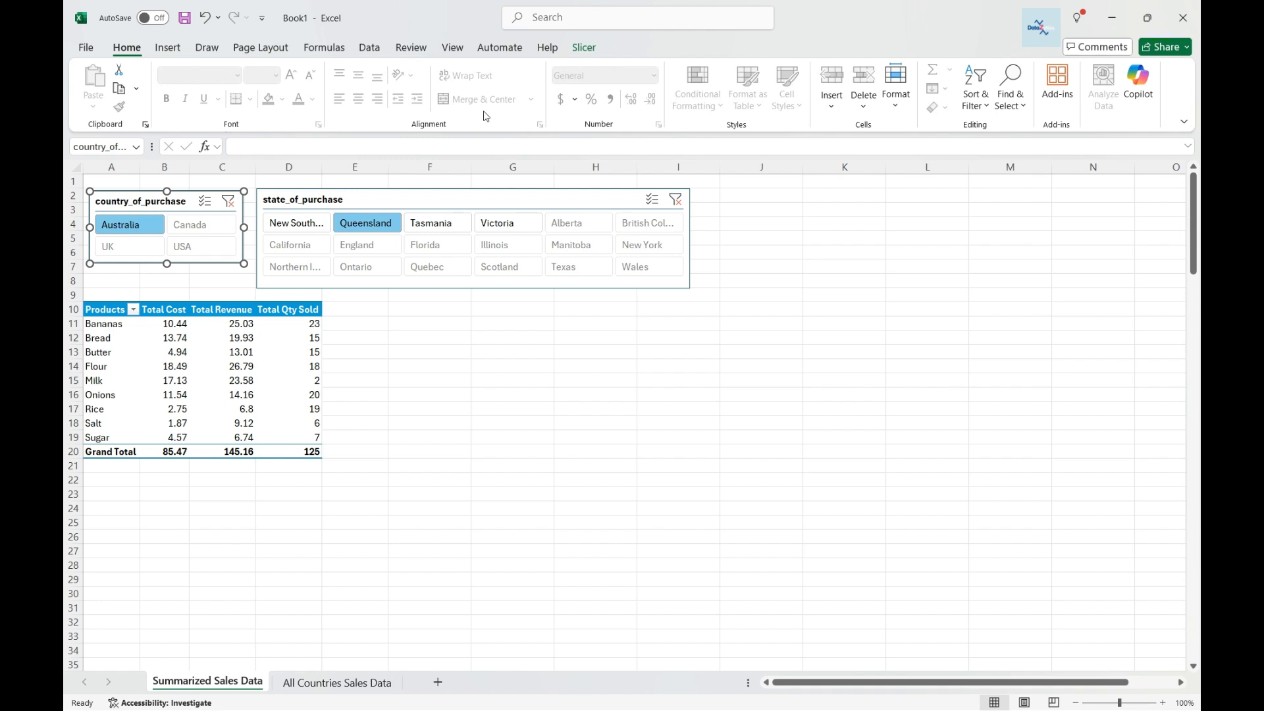
Rename the country_of_purchase slicer's caption to Country.
left_click(117, 91)
left_click(117, 94)
double_click(129, 89)
type("Country")
key("Return")
Rename the state_of_purchase slicer's caption to State.
left_click(304, 201)
left_click(125, 89)
key("BackSpace")
type("State")
key("Return")
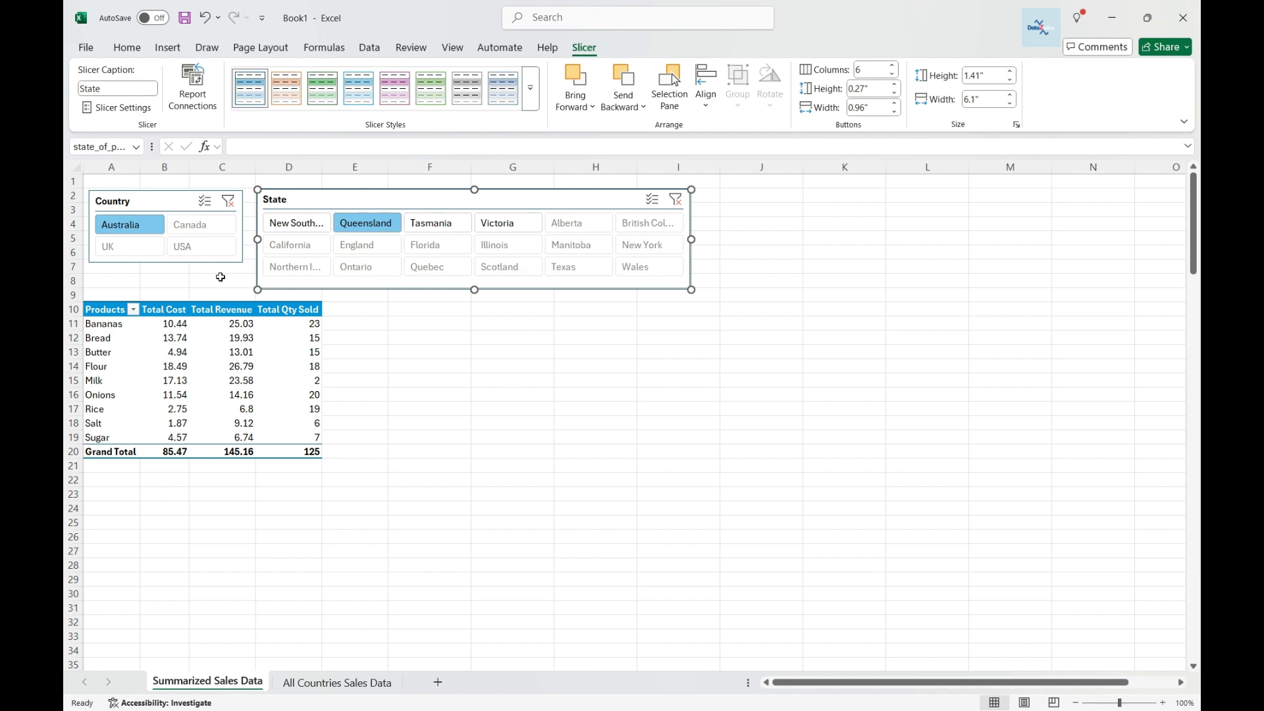
Apply the dark blue slicer style to both the Country and State slicers.
left_click(157, 202)
left_click(531, 89)
left_click(531, 98)
left_click(530, 98)
left_click(250, 179)
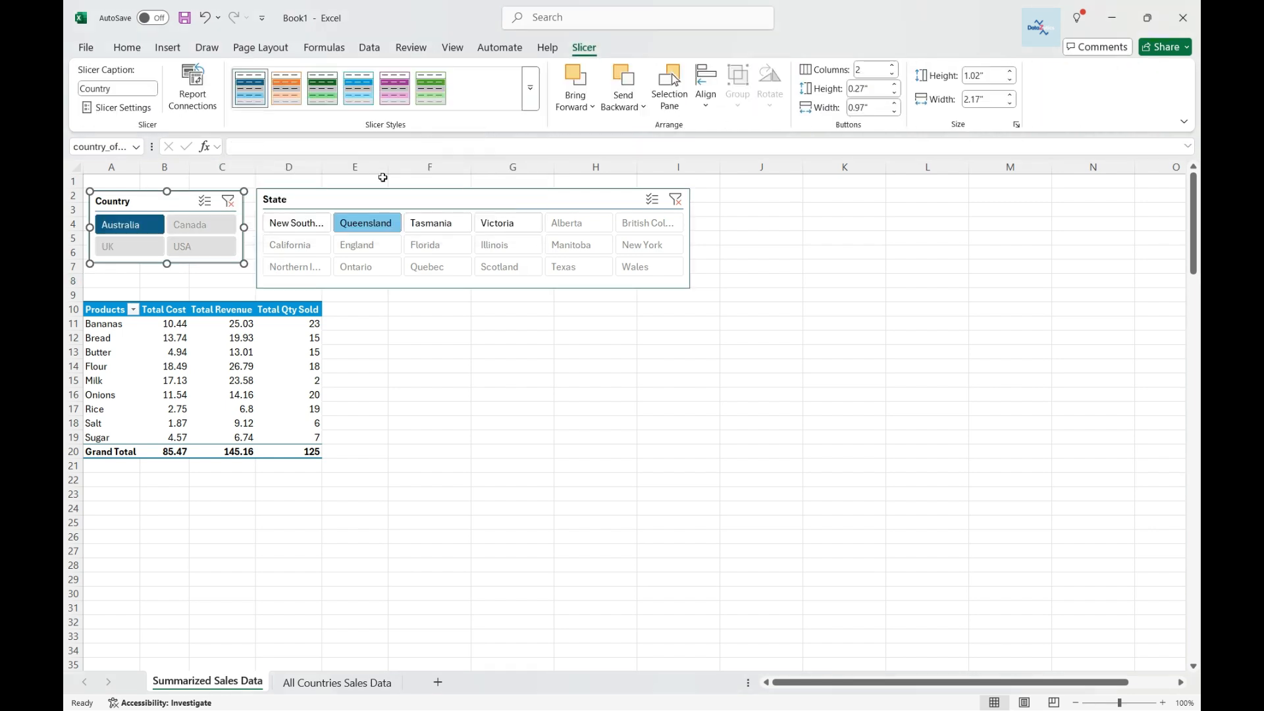
left_click(399, 198)
left_click(531, 92)
left_click(251, 180)
left_click(165, 194)
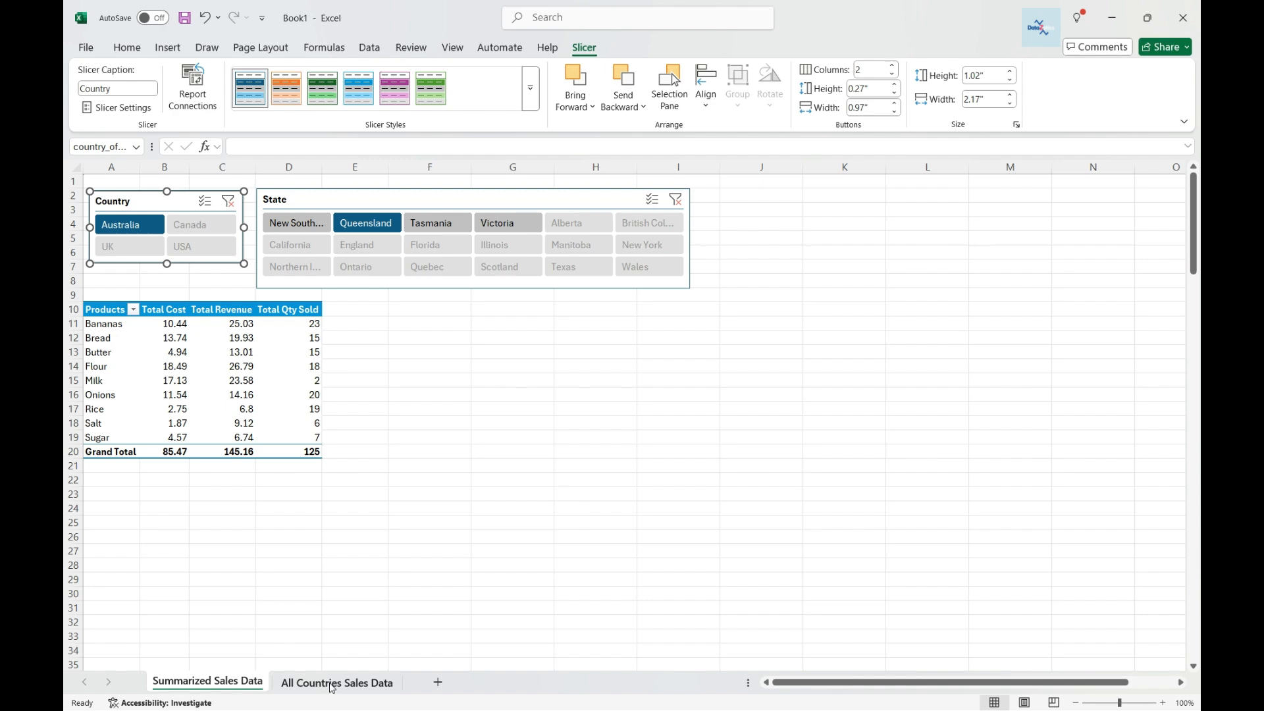
On the All Countries Sales Data sheet, insert a country_of_purchase slicer for the sales table and place it beside the data.
left_click(333, 682)
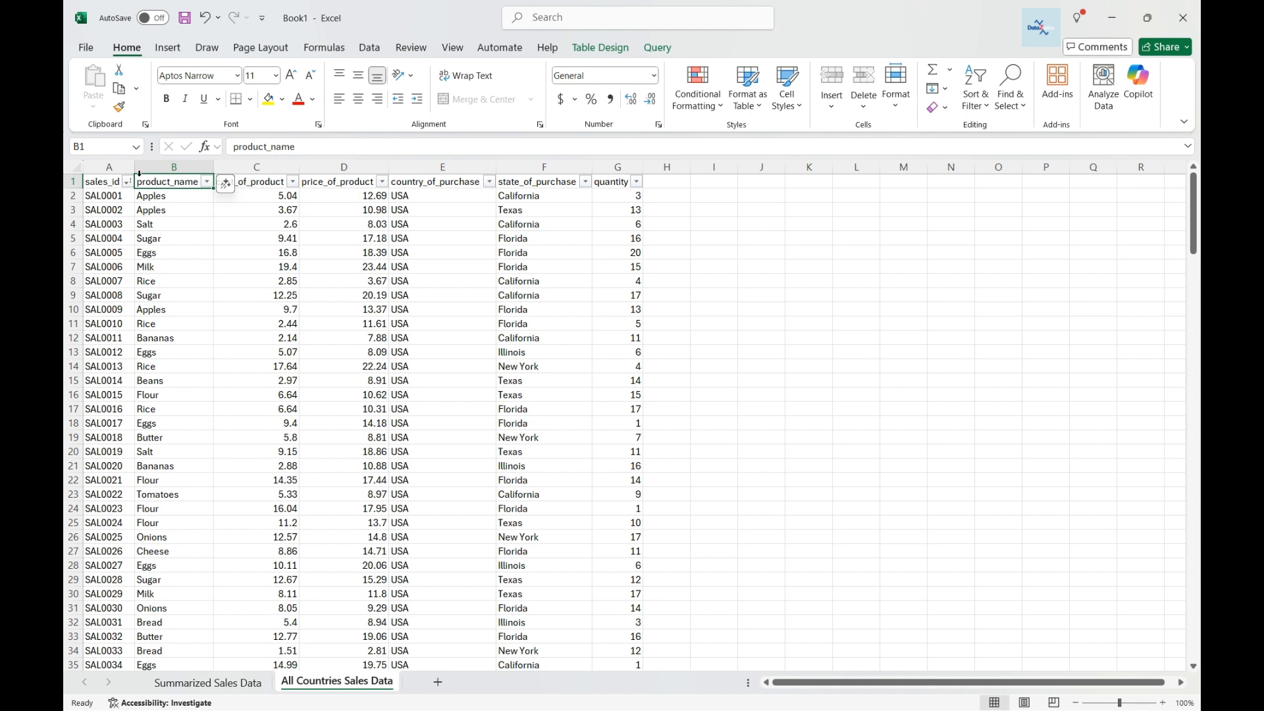
left_click(98, 185)
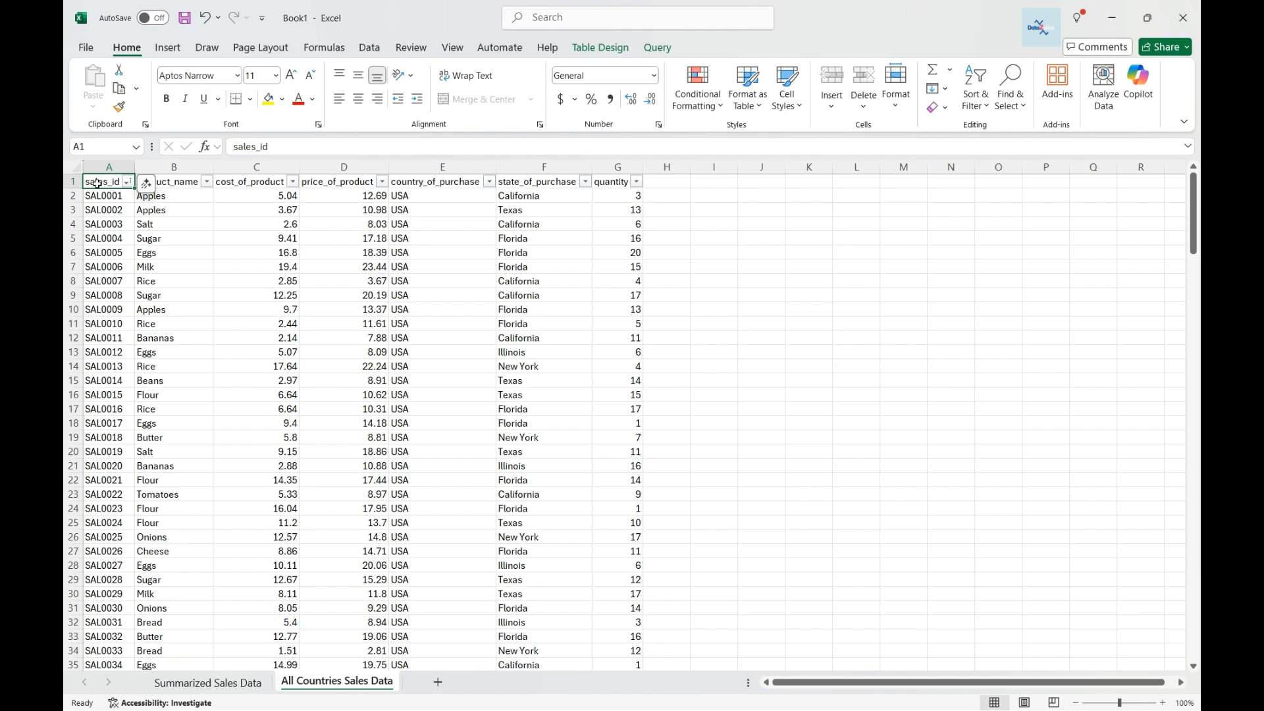
key("ctrl+shift+End")
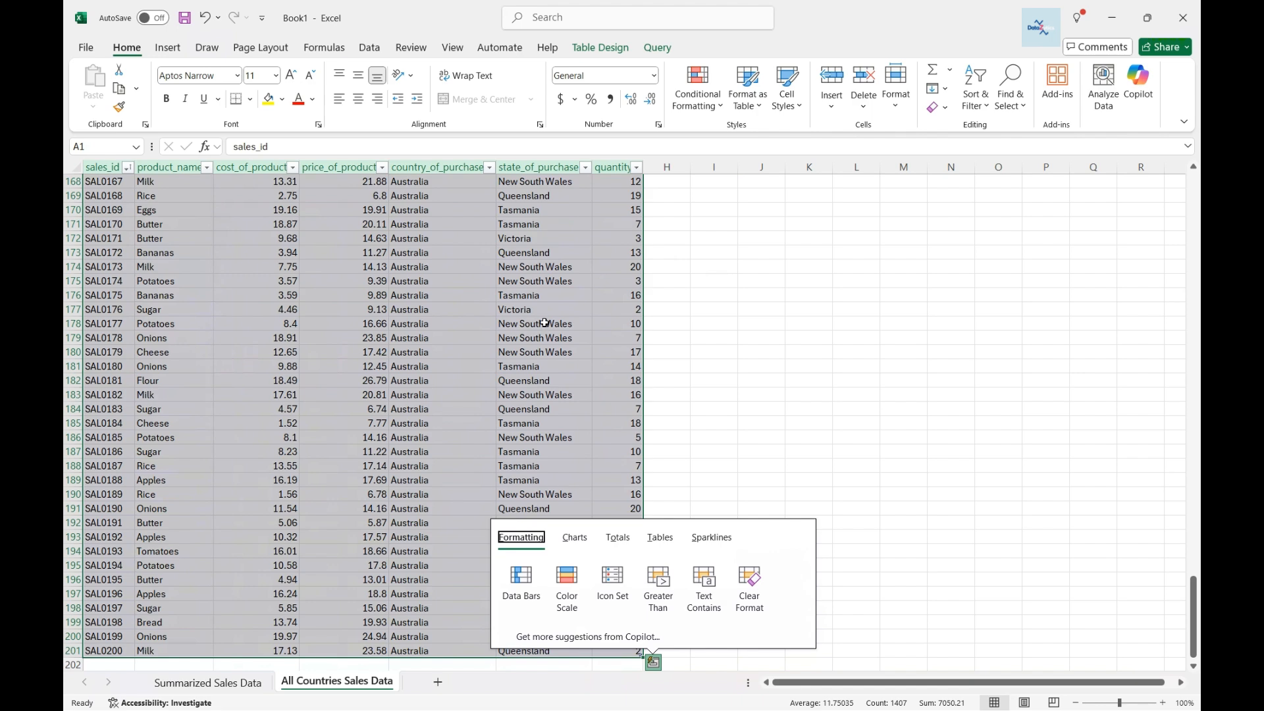
scroll(545, 324, "up", 6)
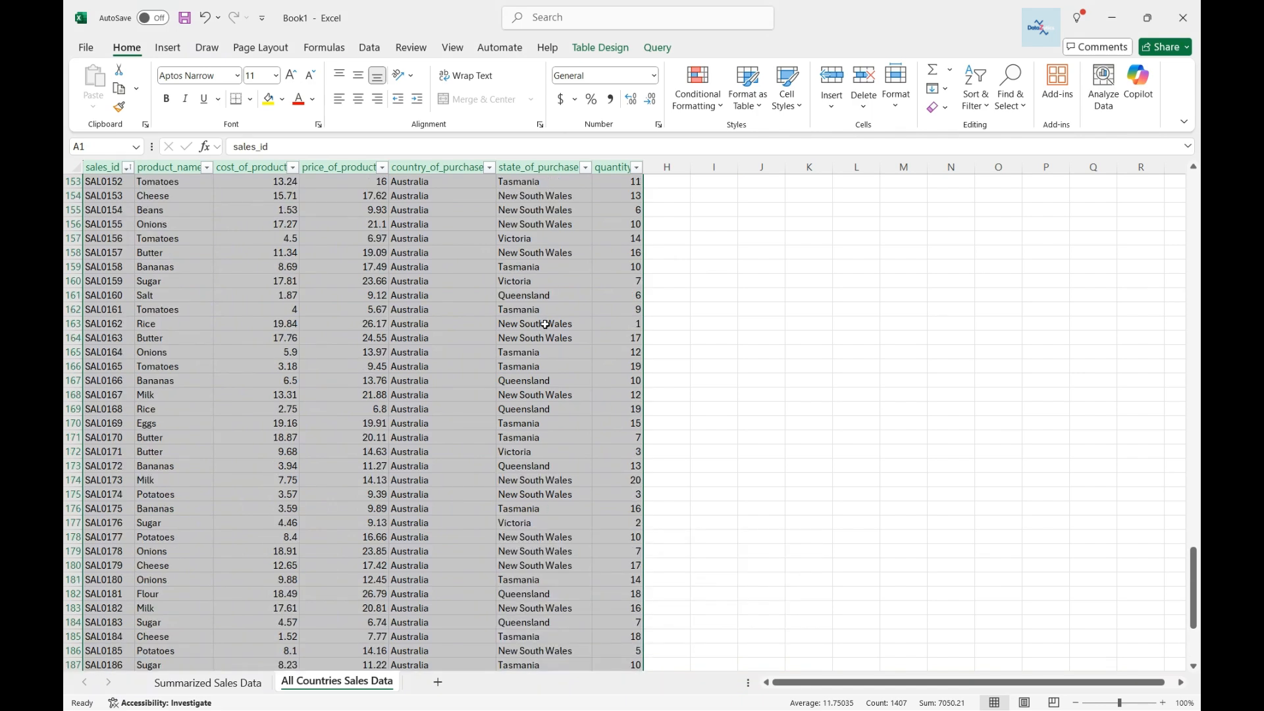
left_click(160, 52)
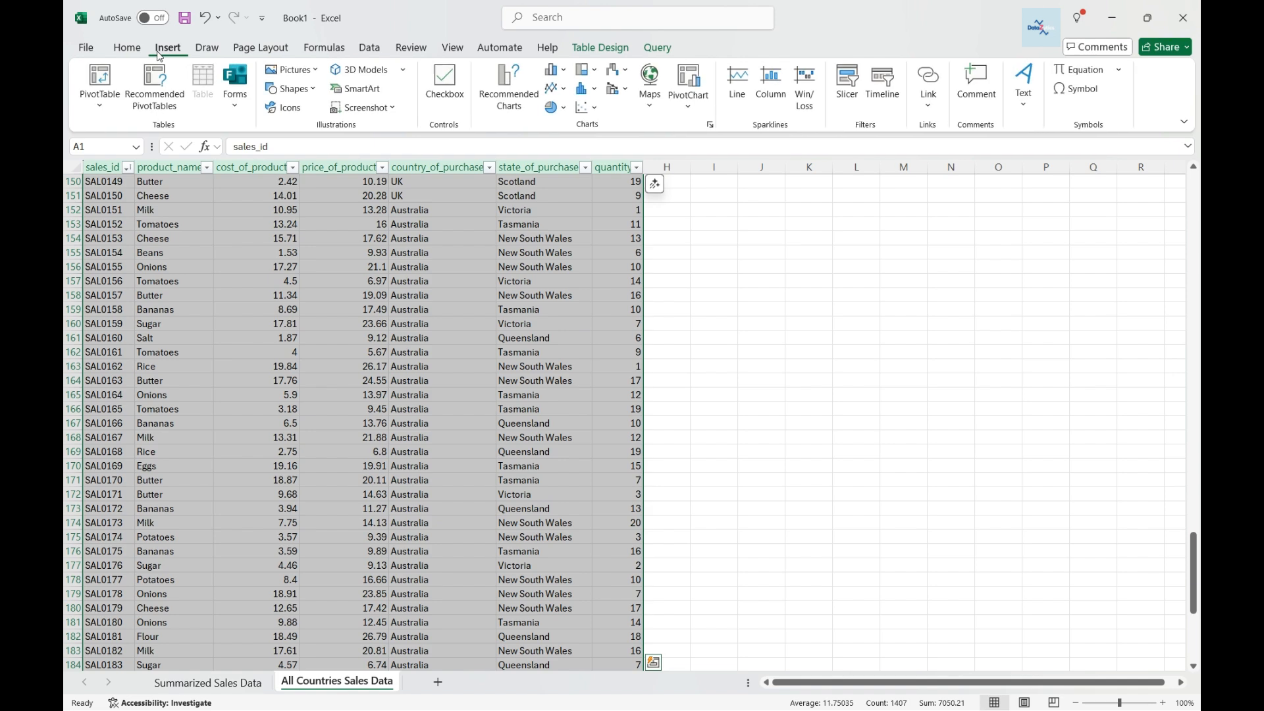
left_click(847, 82)
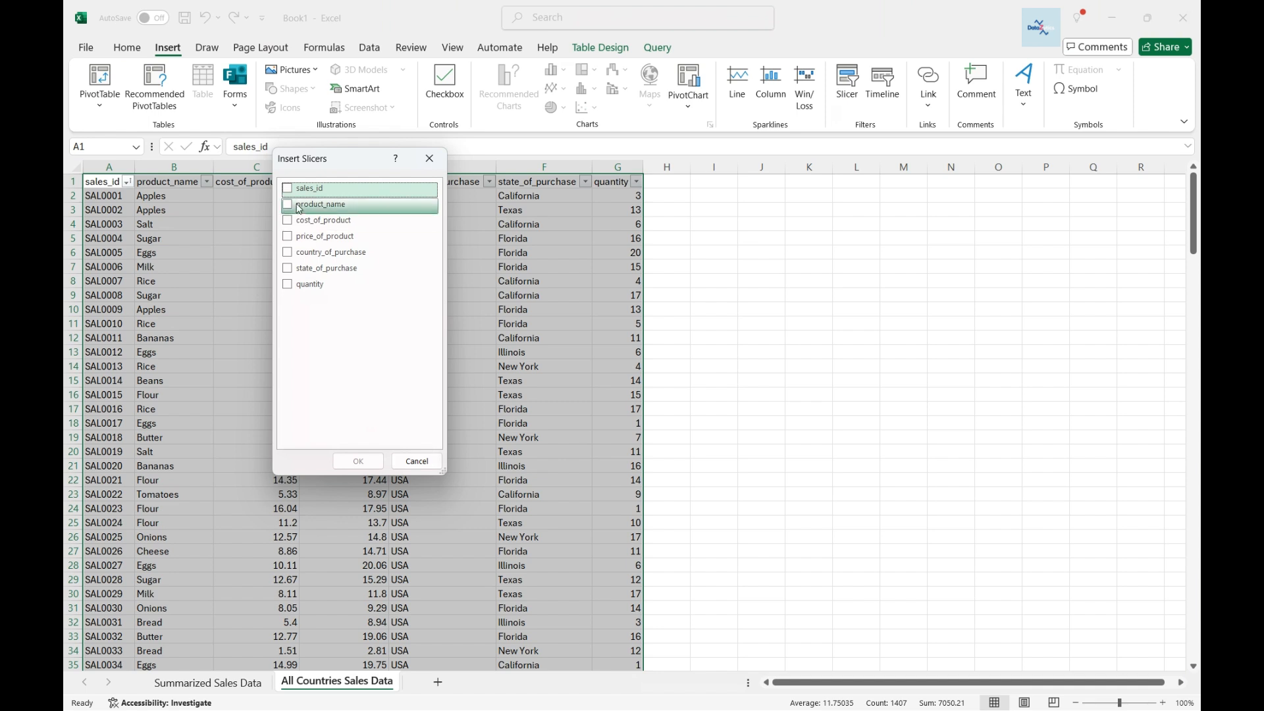
left_click(287, 253)
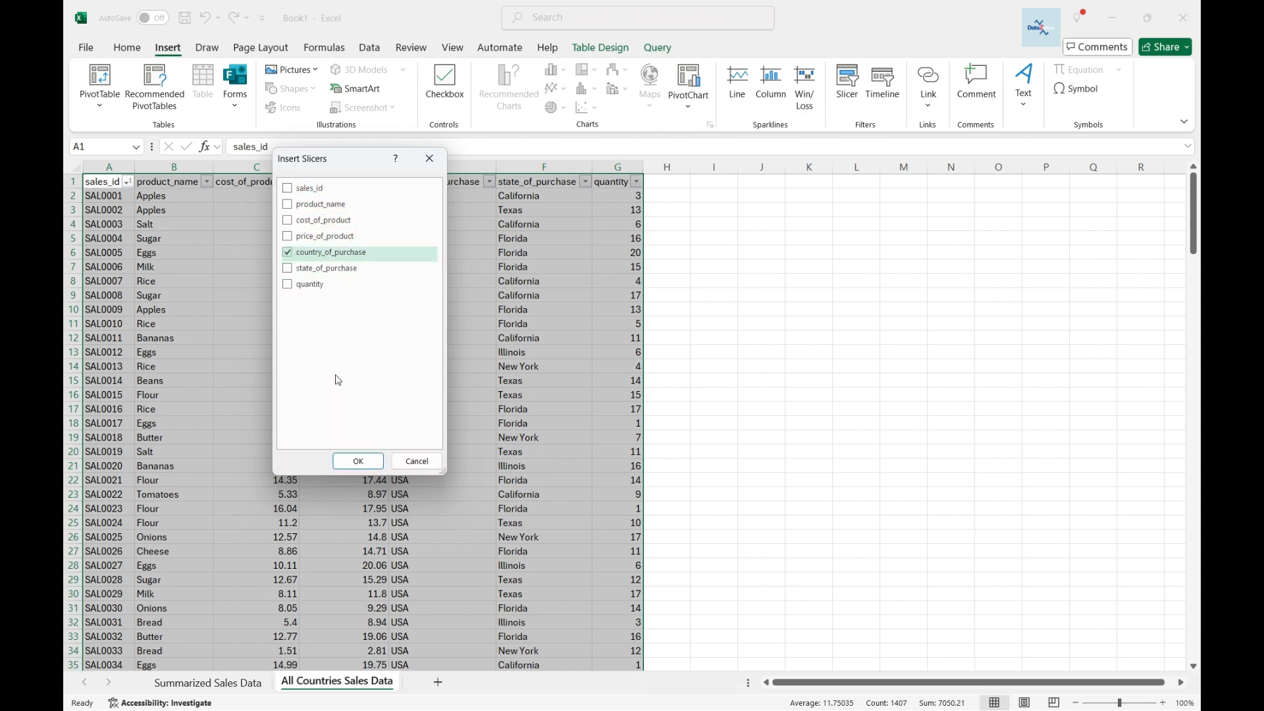
left_click(358, 461)
left_click_drag(639, 389, 730, 239)
Filter the table by each country in the new slicer, then clear the slicer filter.
left_click(721, 213)
left_click(717, 234)
left_click(717, 256)
left_click(718, 278)
left_click(717, 212)
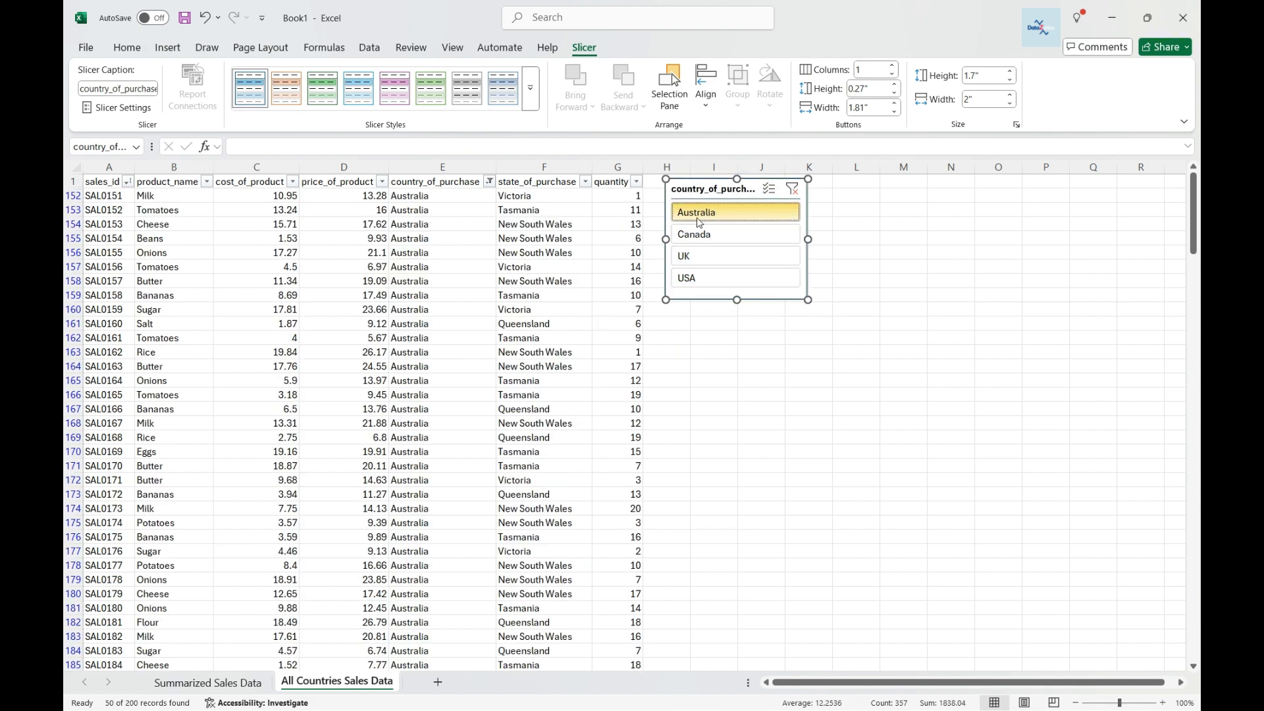
left_click(833, 191)
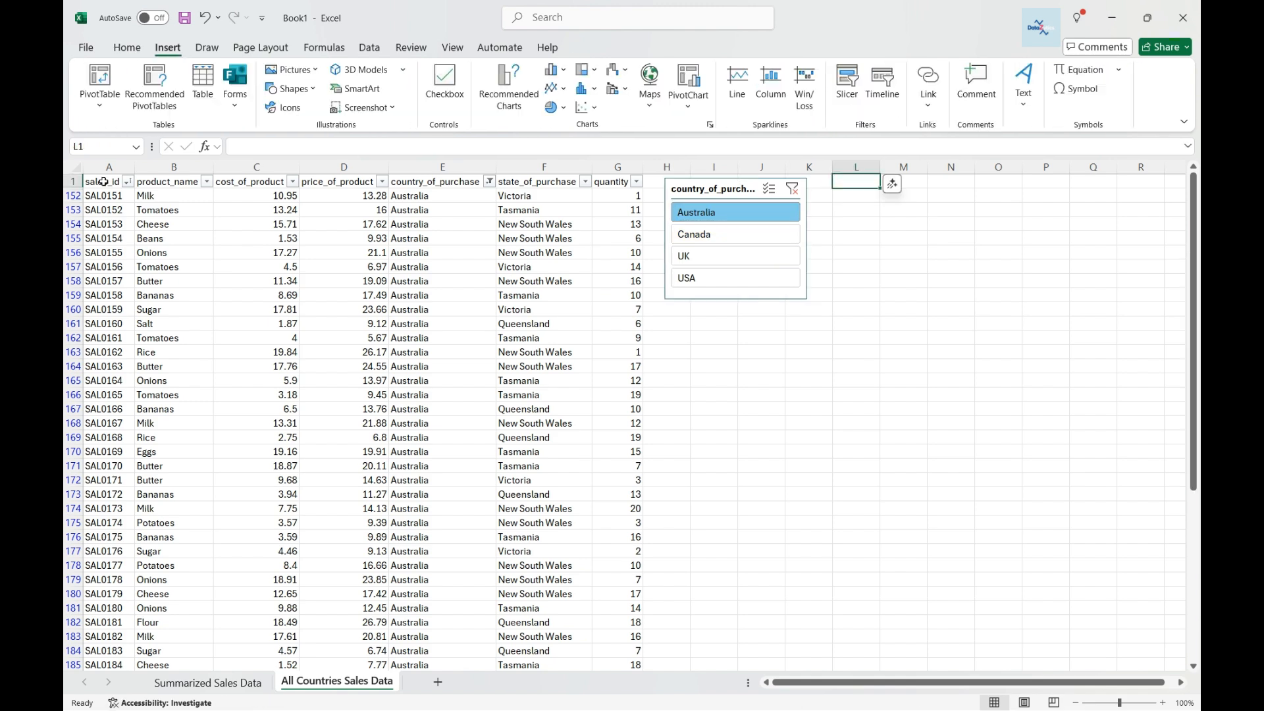
left_click(792, 190)
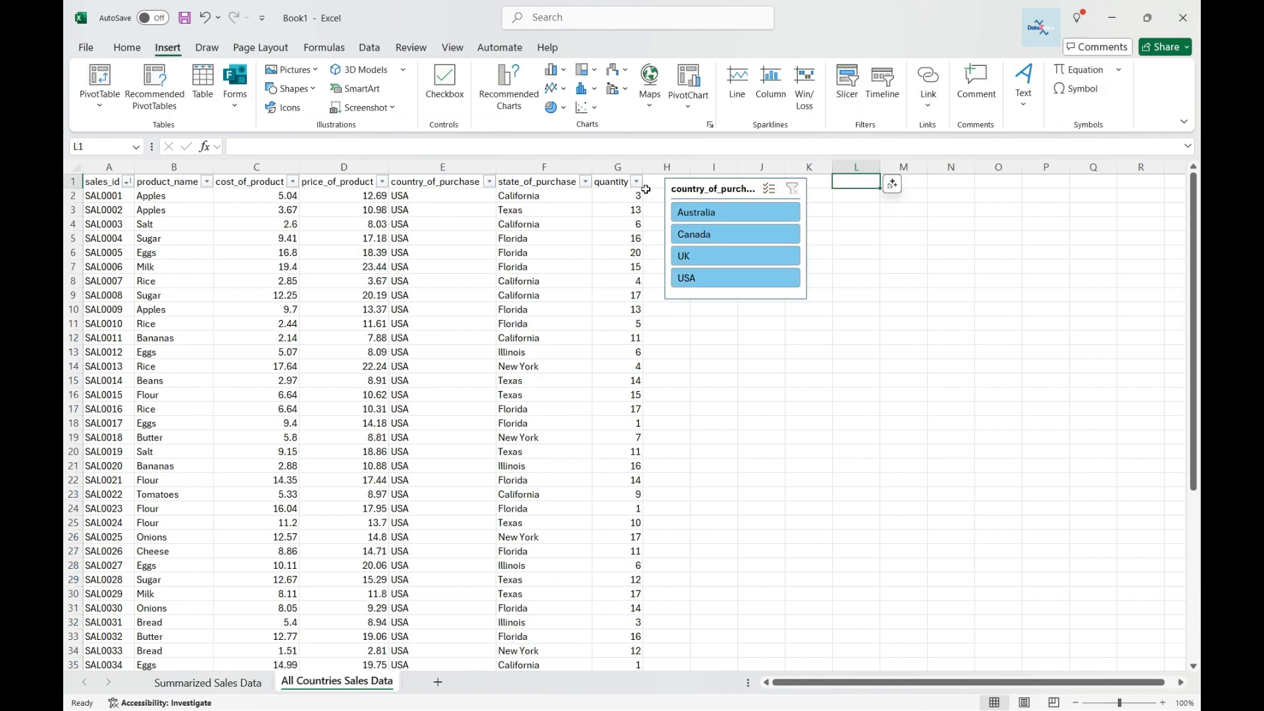
Insert a product_name slicer for the sales table and place it beside the country slicer.
left_click(103, 186)
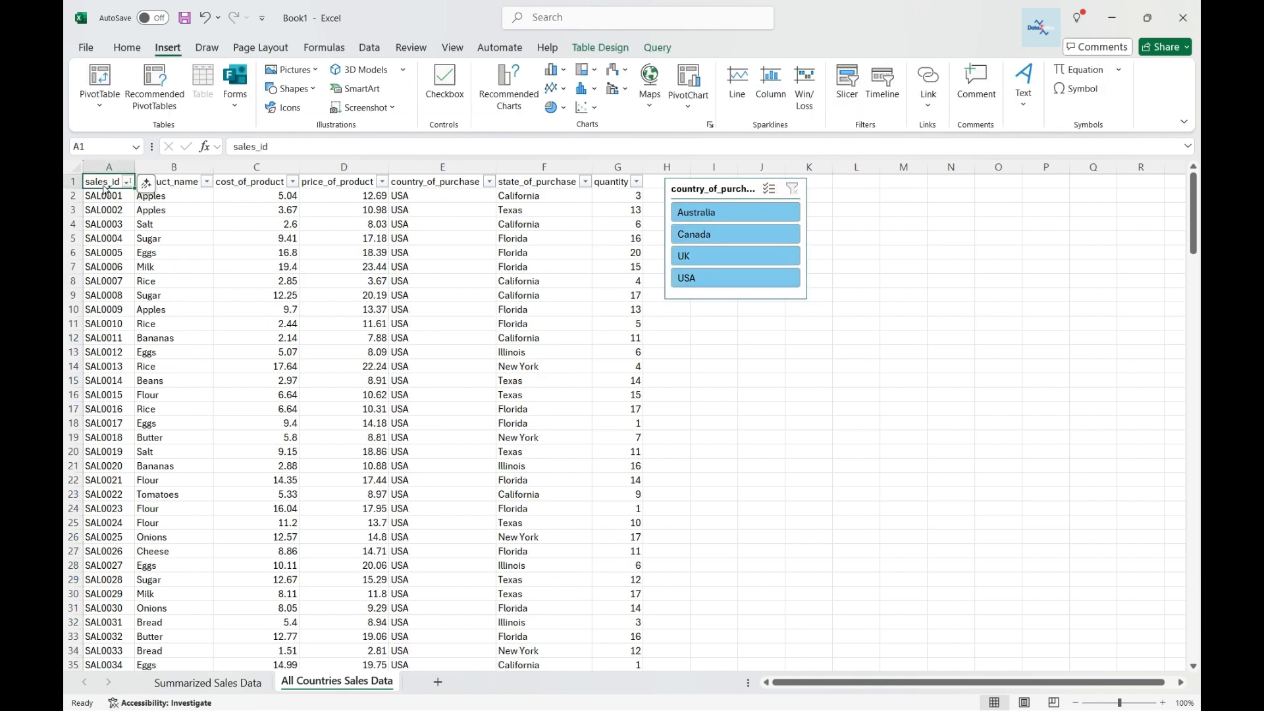
key("ctrl+shift+End")
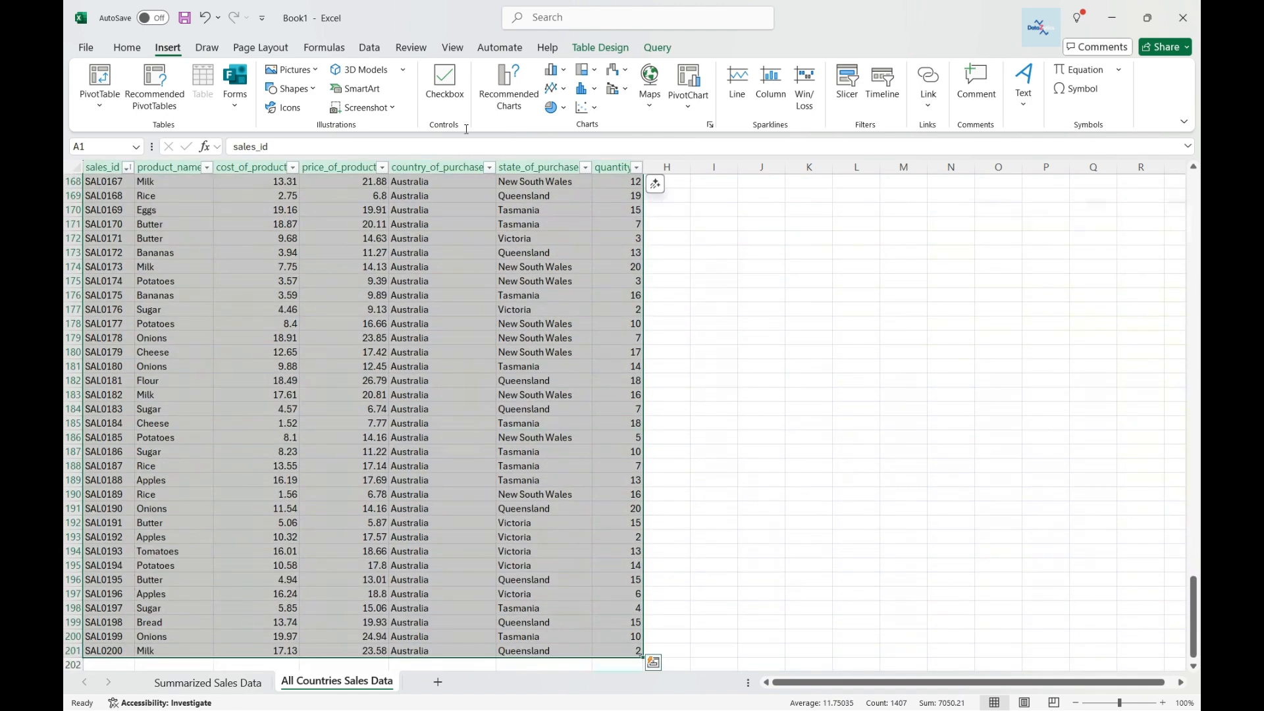
left_click(847, 85)
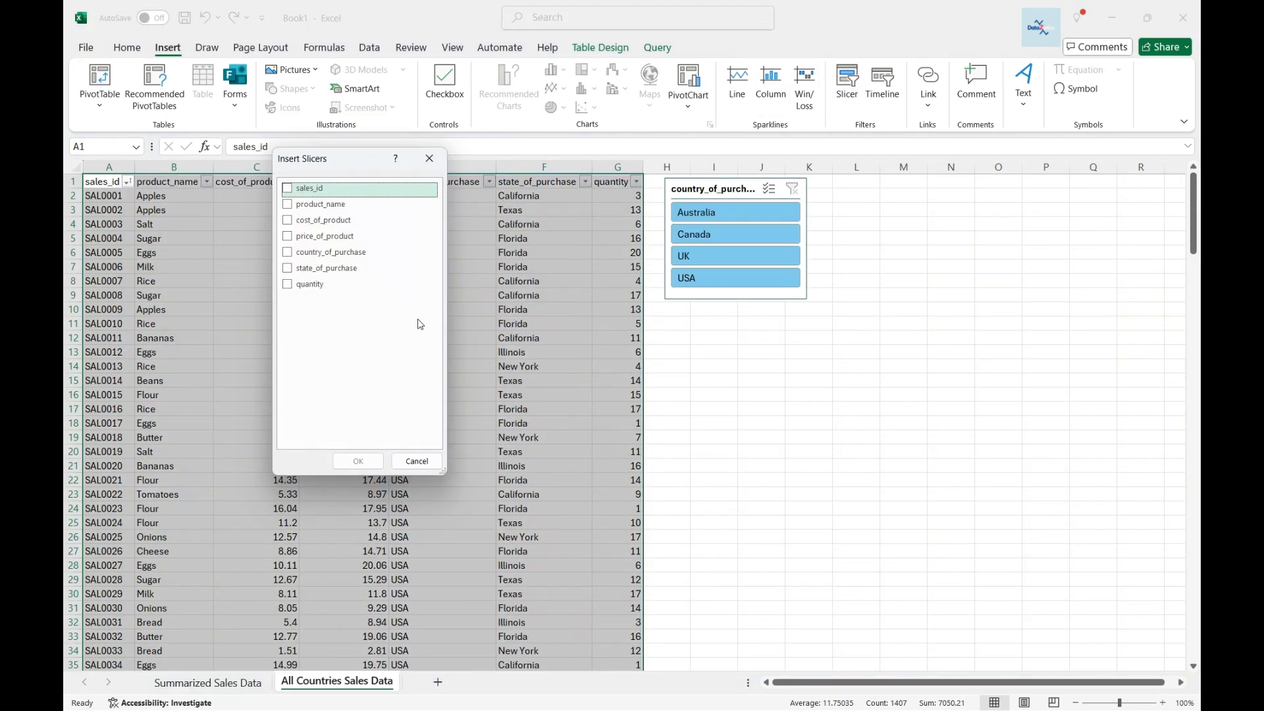
left_click(298, 208)
left_click(357, 460)
left_click_drag(616, 341, 863, 210)
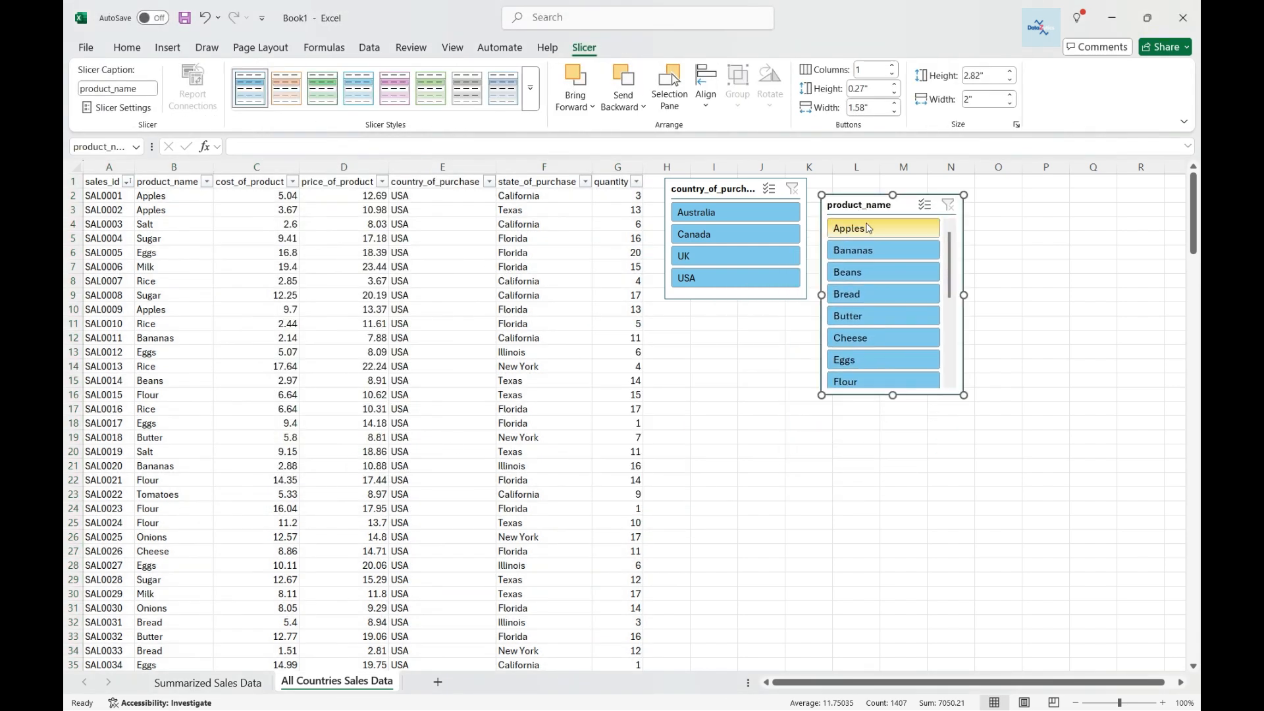
Filter the table by several products in the product_name slicer, finishing with Beans.
left_click(867, 228)
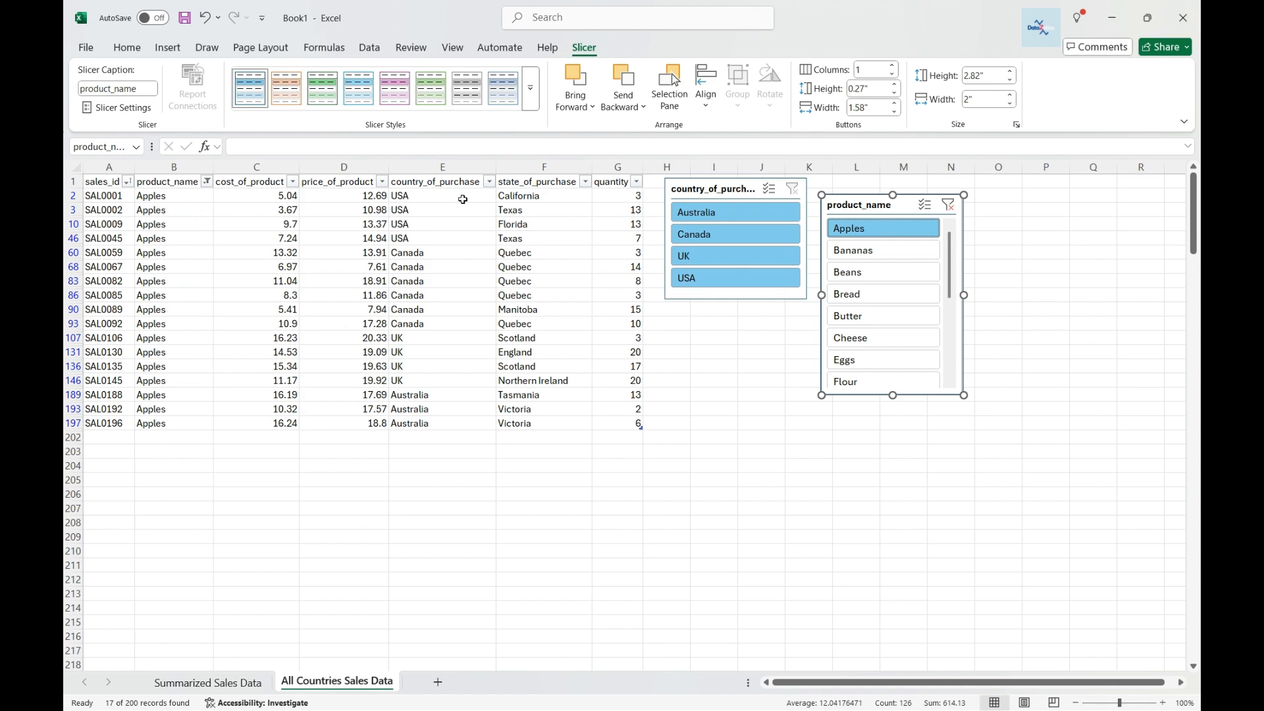
left_click(868, 272)
left_click(869, 293)
left_click(869, 228)
left_click(869, 250)
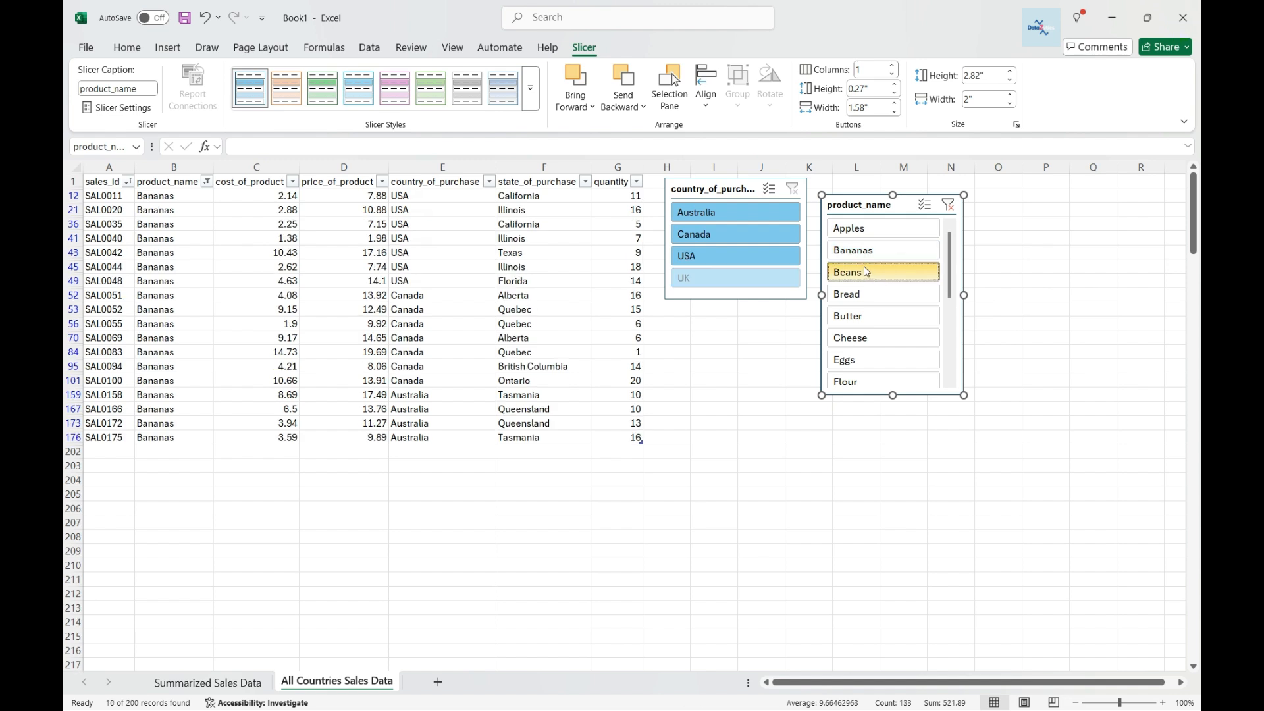
left_click(868, 272)
Set the country slicer to 2 columns and shrink it to fit its buttons.
left_click(721, 191)
left_click(893, 65)
left_click_drag(734, 300, 724, 254)
Set the product slicer to 5 columns and resize it to a wide, short box.
left_click(898, 204)
left_click(893, 65)
left_click(893, 65)
left_click(893, 65)
left_click(893, 65)
left_click_drag(963, 295, 1151, 247)
left_click_drag(986, 395, 986, 298)
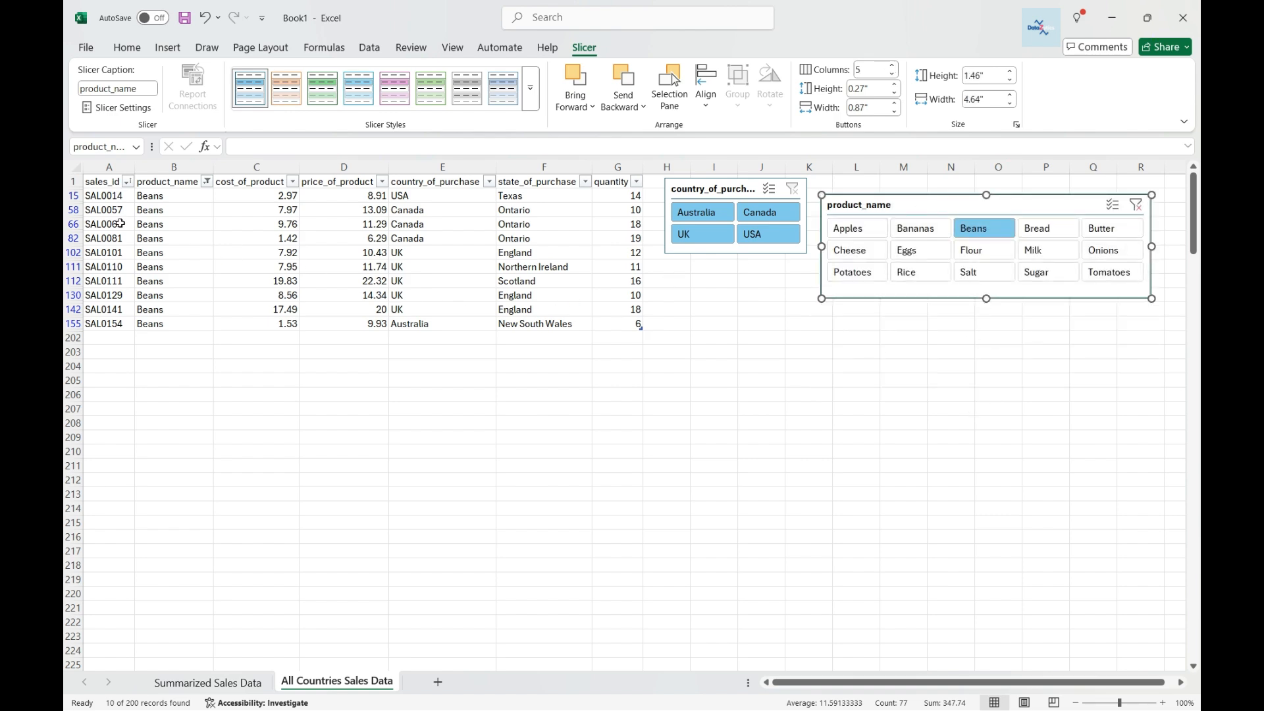
Insert blank rows above the table and move both slicers into that space, aligning them side by side.
right_click(76, 180)
left_click(116, 329)
right_click(76, 180)
left_click(116, 329)
right_click(76, 181)
left_click(115, 330)
left_click_drag(723, 188, 152, 194)
right_click(75, 266)
left_click(116, 415)
left_click_drag(891, 203, 349, 198)
left_click(110, 428)
right_click(73, 281)
left_click(110, 428)
left_click_drag(173, 195, 168, 202)
left_click_drag(421, 199, 398, 202)
left_click_drag(419, 296, 418, 289)
left_click(156, 202)
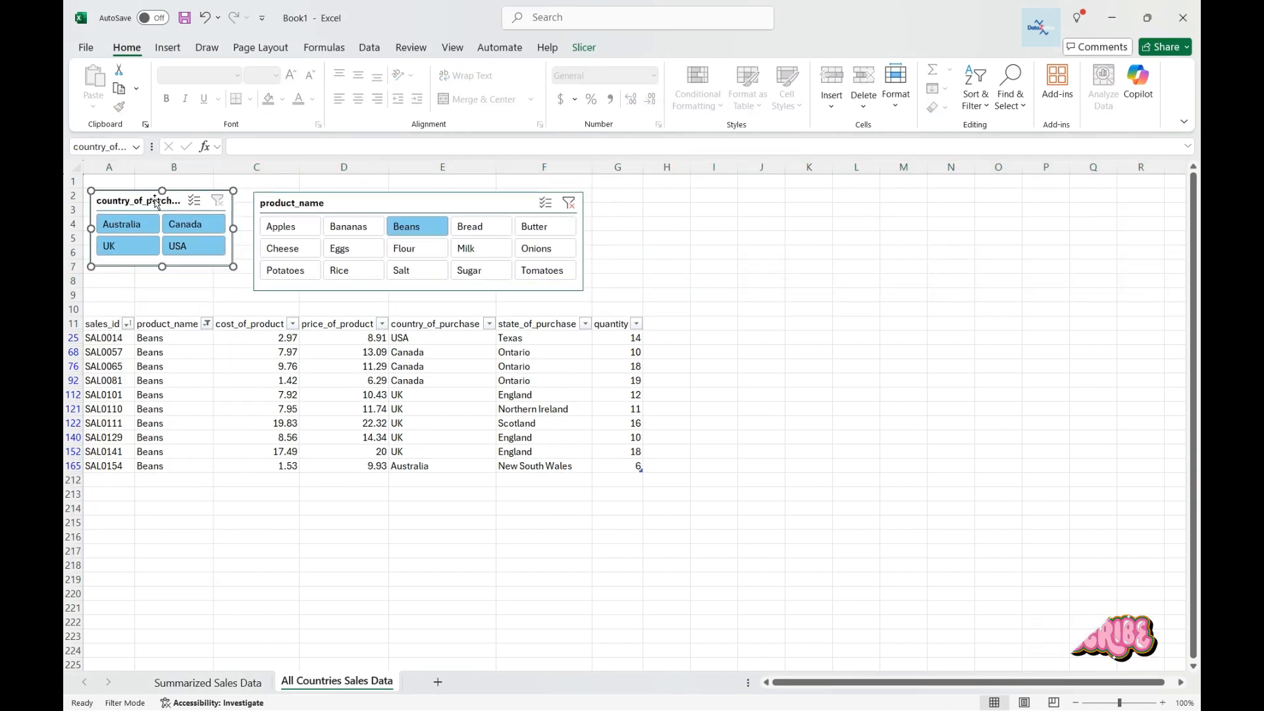
Rename the slicer captions to Country and Product.
left_click(584, 48)
key("Return")
left_click(408, 203)
type("Product")
key("Return")
left_click(644, 211)
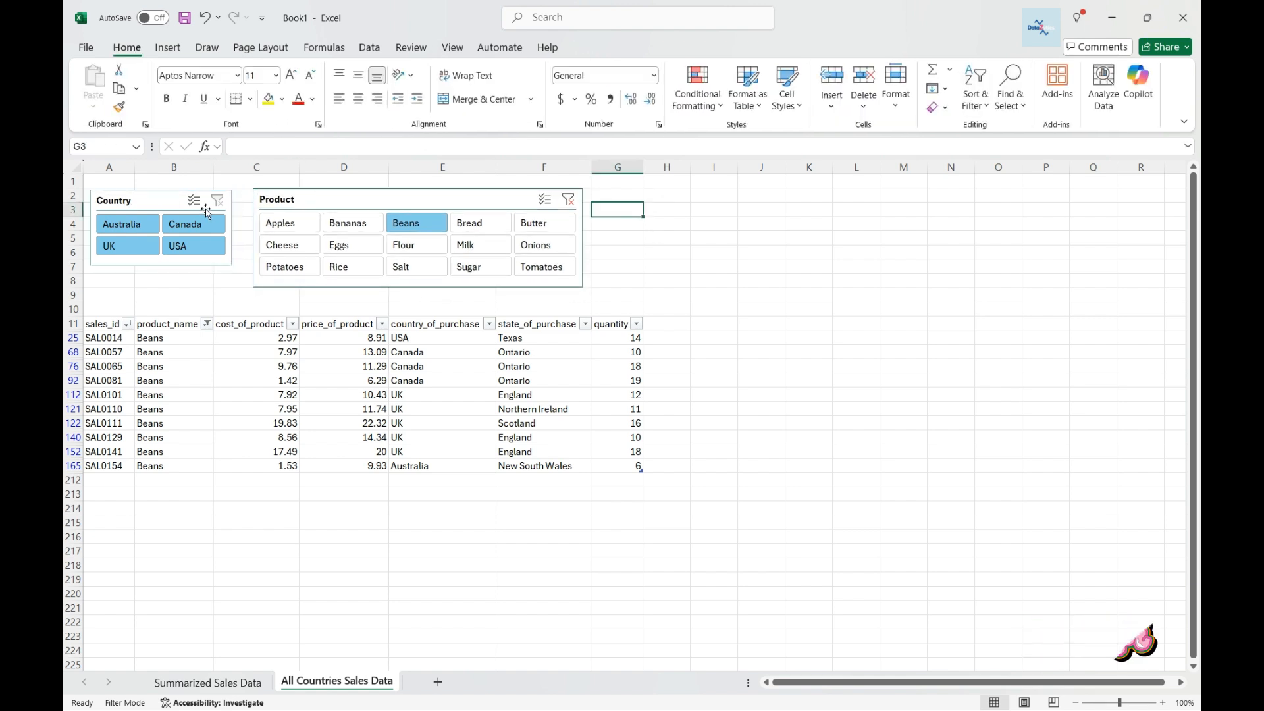
Apply the dark blue slicer style to both the Product and Country slicers.
left_click(402, 199)
left_click(584, 47)
left_click(530, 89)
left_click(249, 178)
left_click(145, 201)
left_click(530, 88)
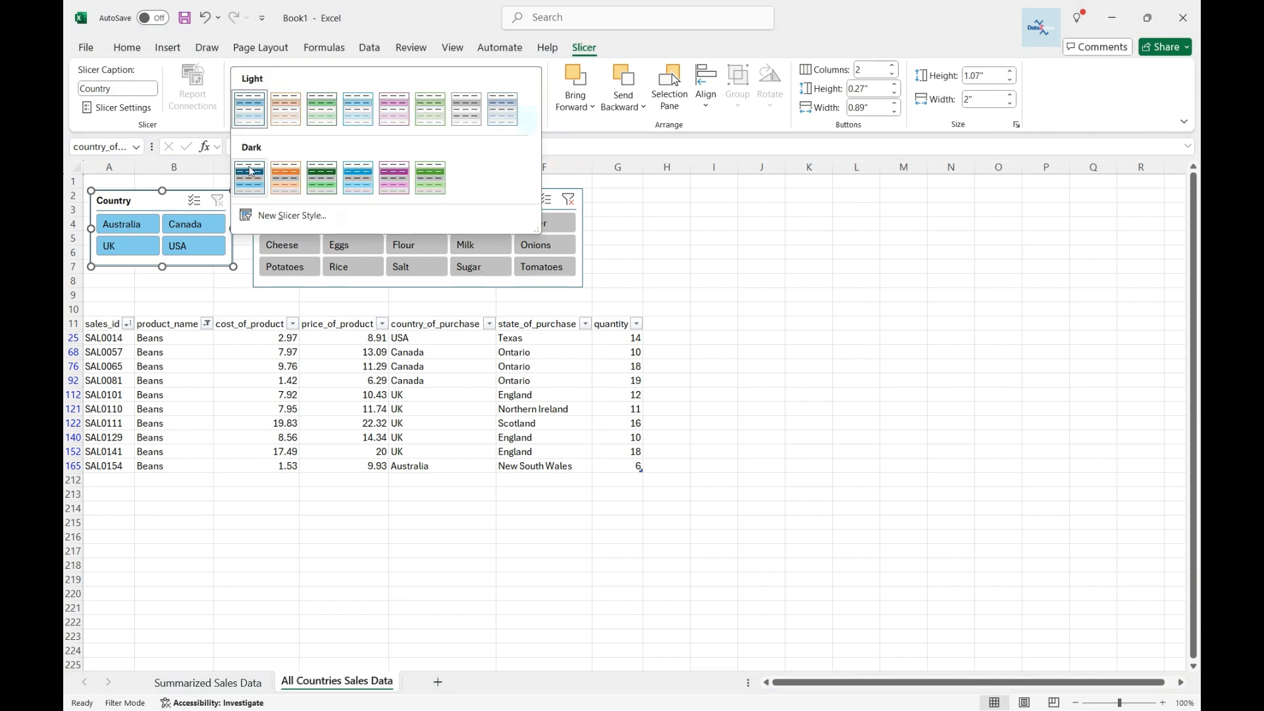
left_click(249, 178)
left_click(408, 221)
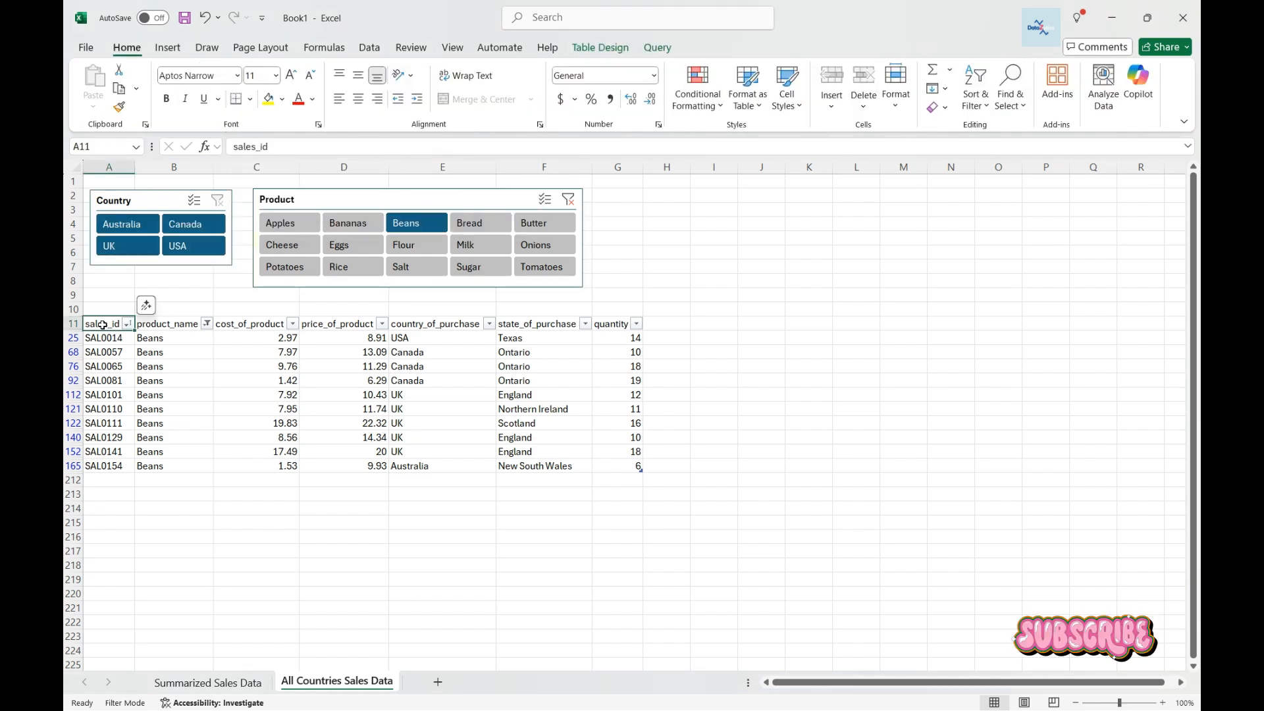
Apply a light blue table style to the sales table.
left_click(600, 48)
left_click(1118, 104)
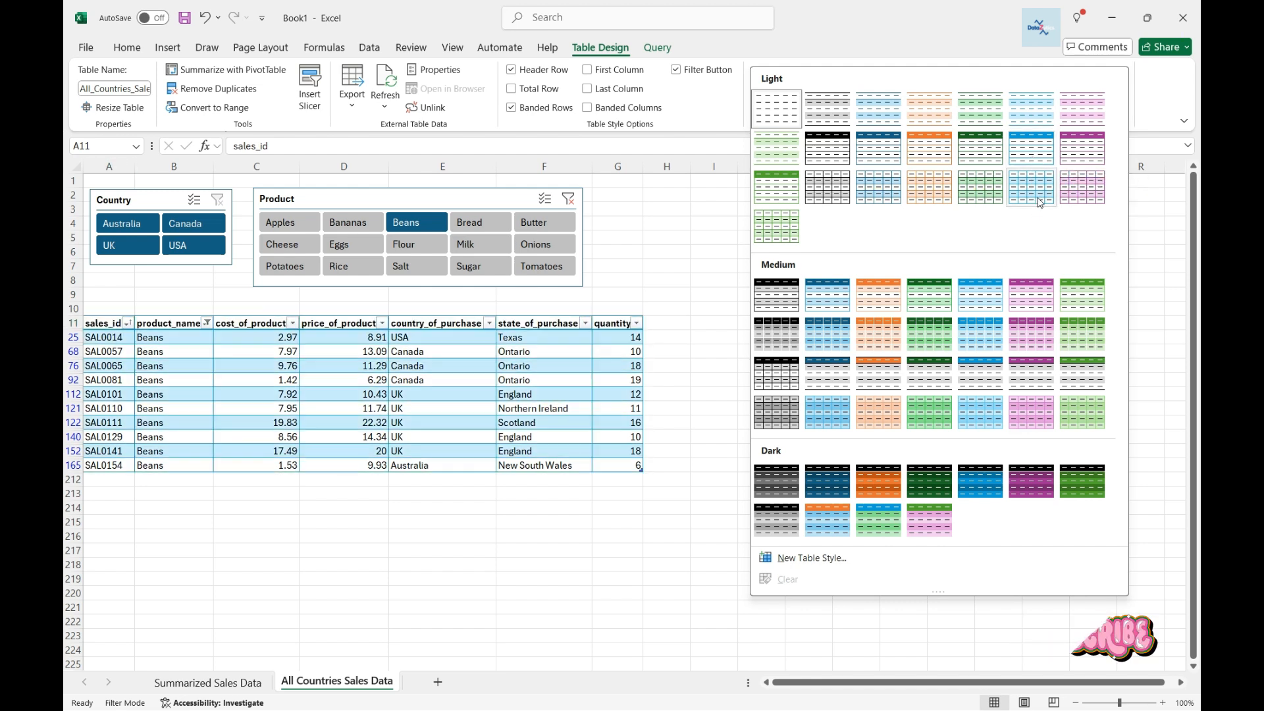
left_click(1035, 156)
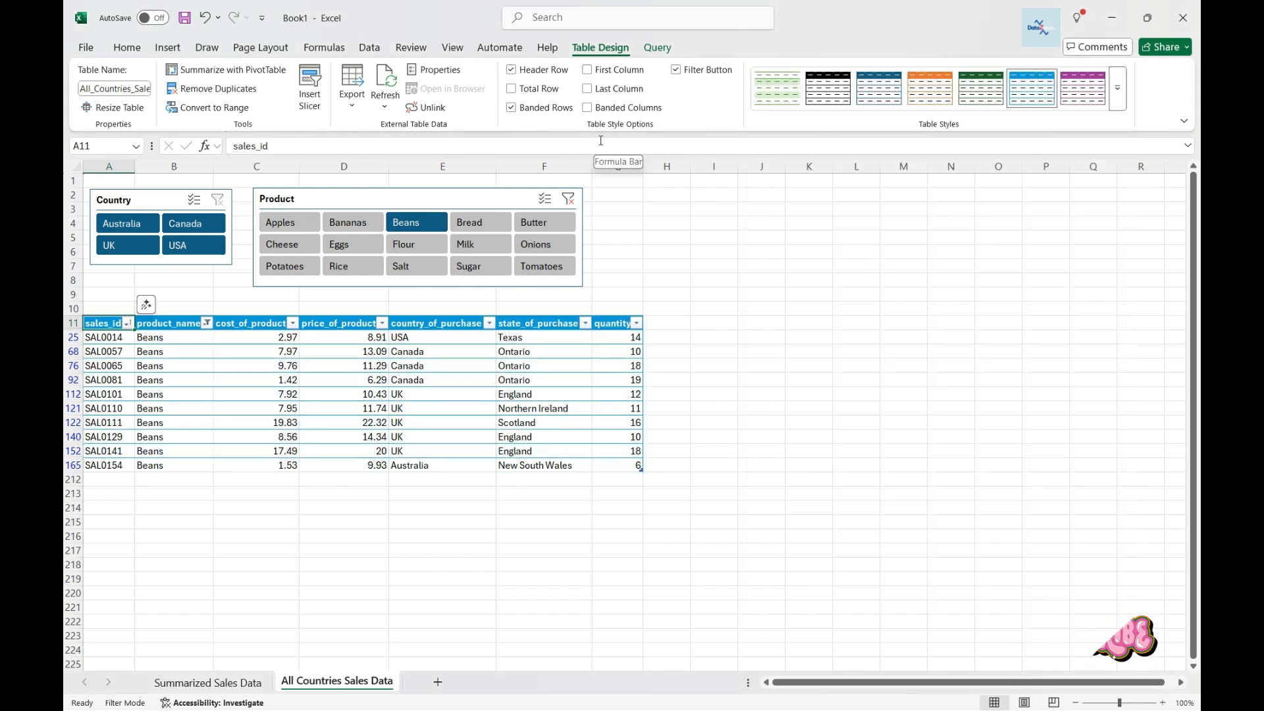
Turn on the table's total row and set Sum totals for cost_of_product, price_of_product and quantity.
left_click(512, 90)
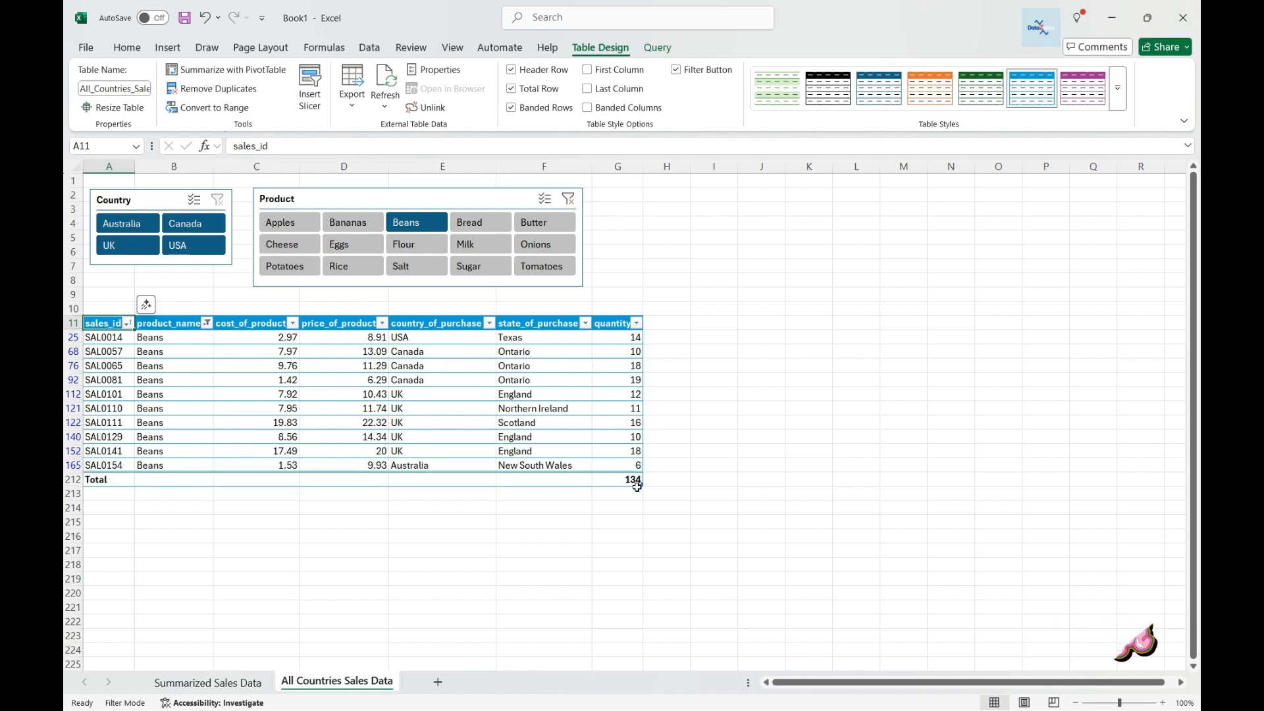
left_click(282, 474)
left_click(306, 479)
left_click(263, 543)
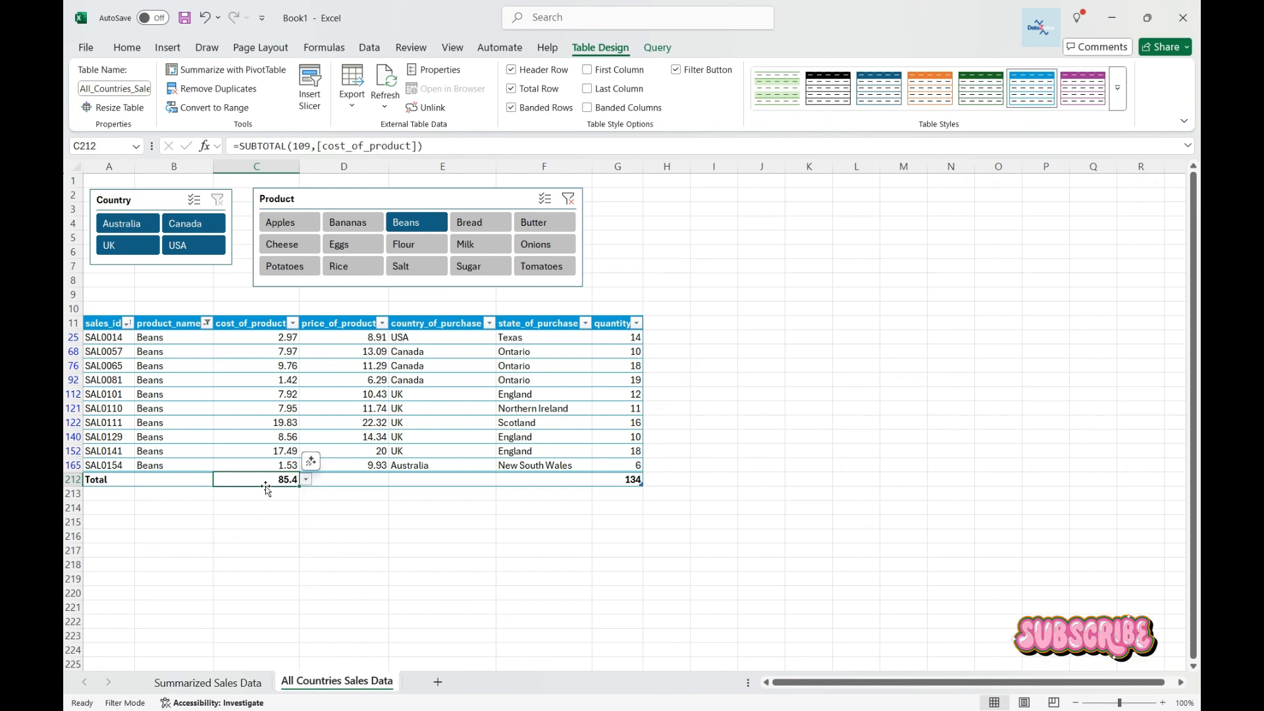
left_click(358, 479)
left_click(395, 479)
left_click(352, 543)
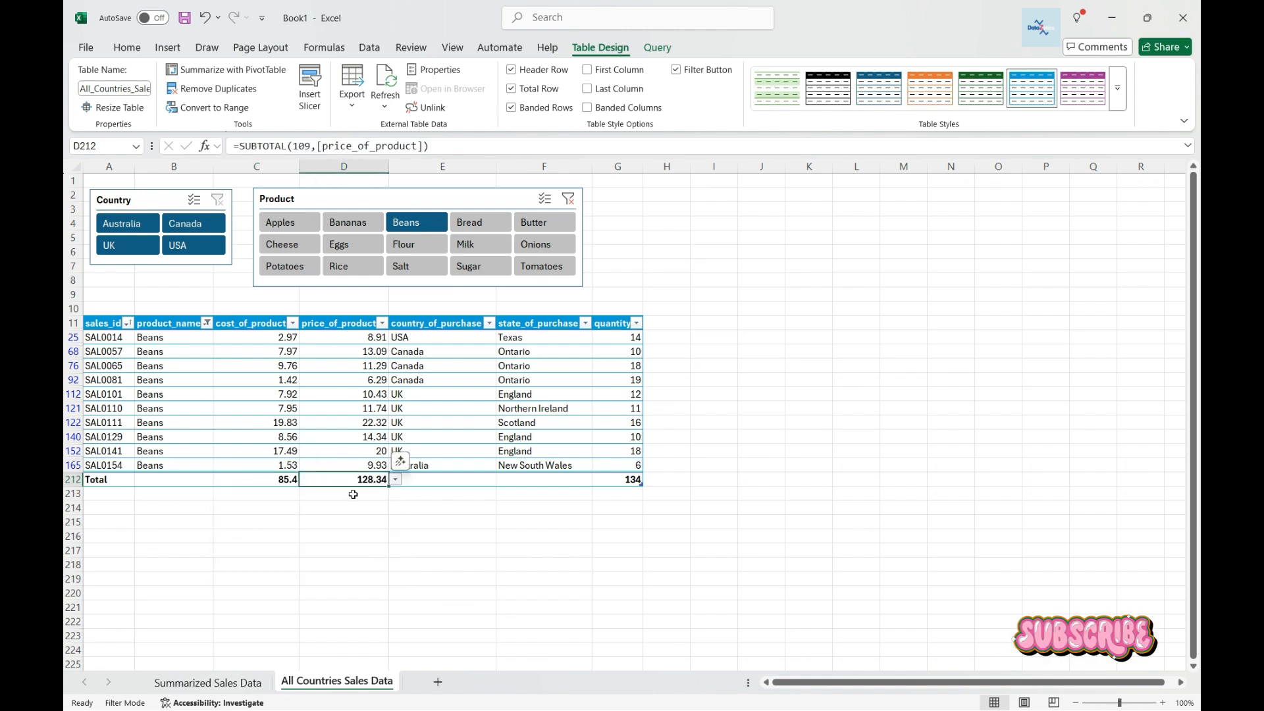
left_click(437, 483)
left_click(580, 483)
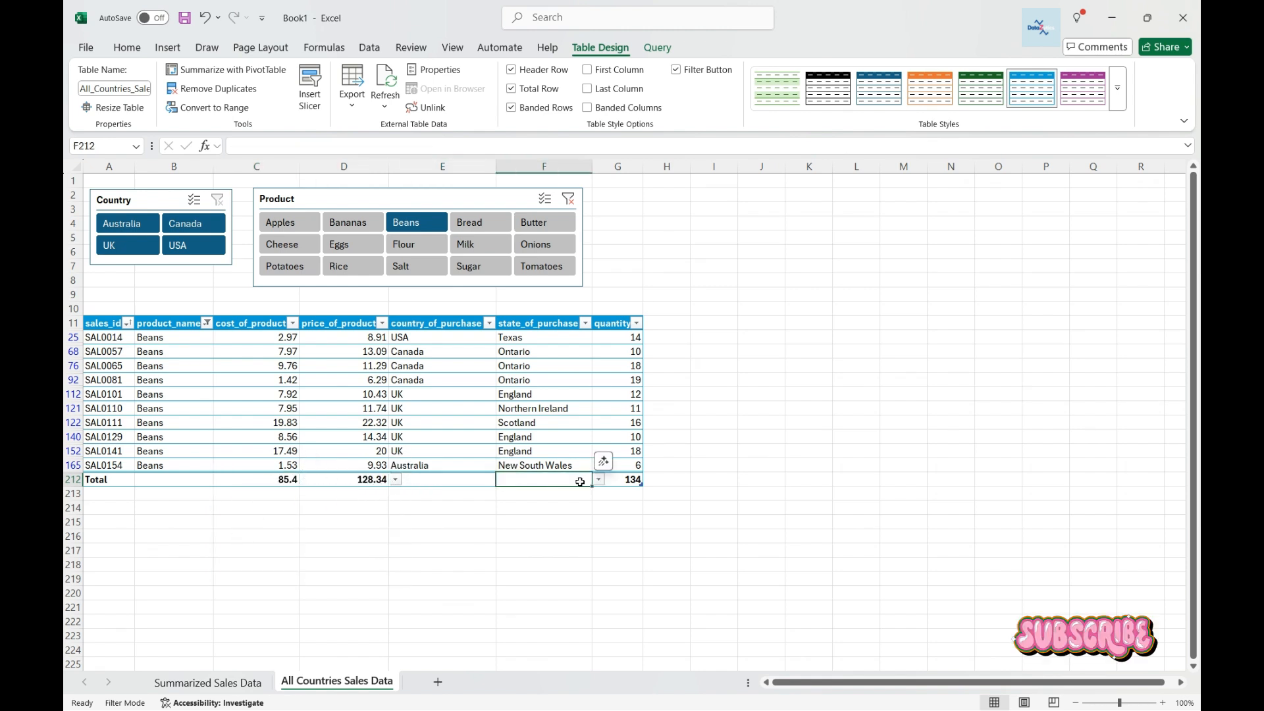
left_click(624, 480)
left_click(649, 480)
left_click(674, 481)
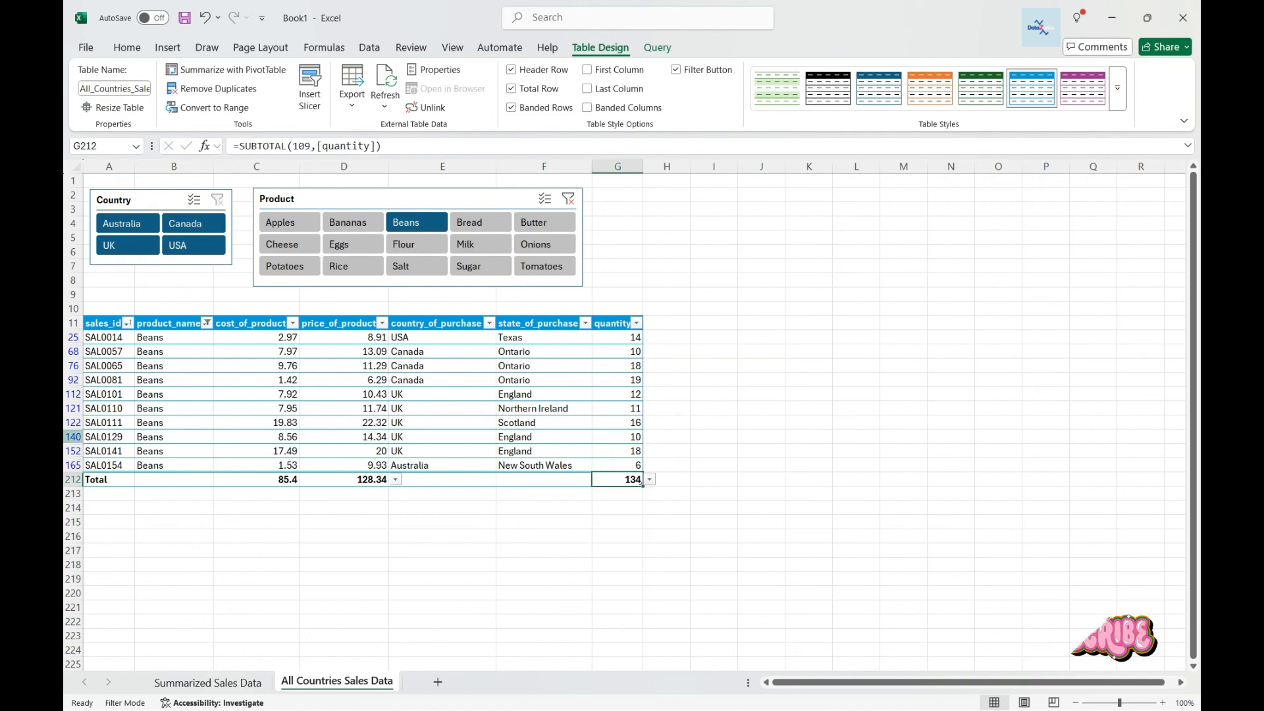
Filter the table to Australia and multi-select every product in the Product slicer.
left_click(127, 219)
left_click(545, 199)
left_click(288, 222)
left_click(349, 222)
left_click(479, 222)
left_click(541, 223)
left_click(541, 244)
left_click(480, 245)
left_click(360, 248)
left_click(290, 245)
left_click(290, 268)
left_click(354, 268)
left_click(417, 269)
left_click(482, 269)
left_click(557, 272)
scroll(355, 581, "down", 10)
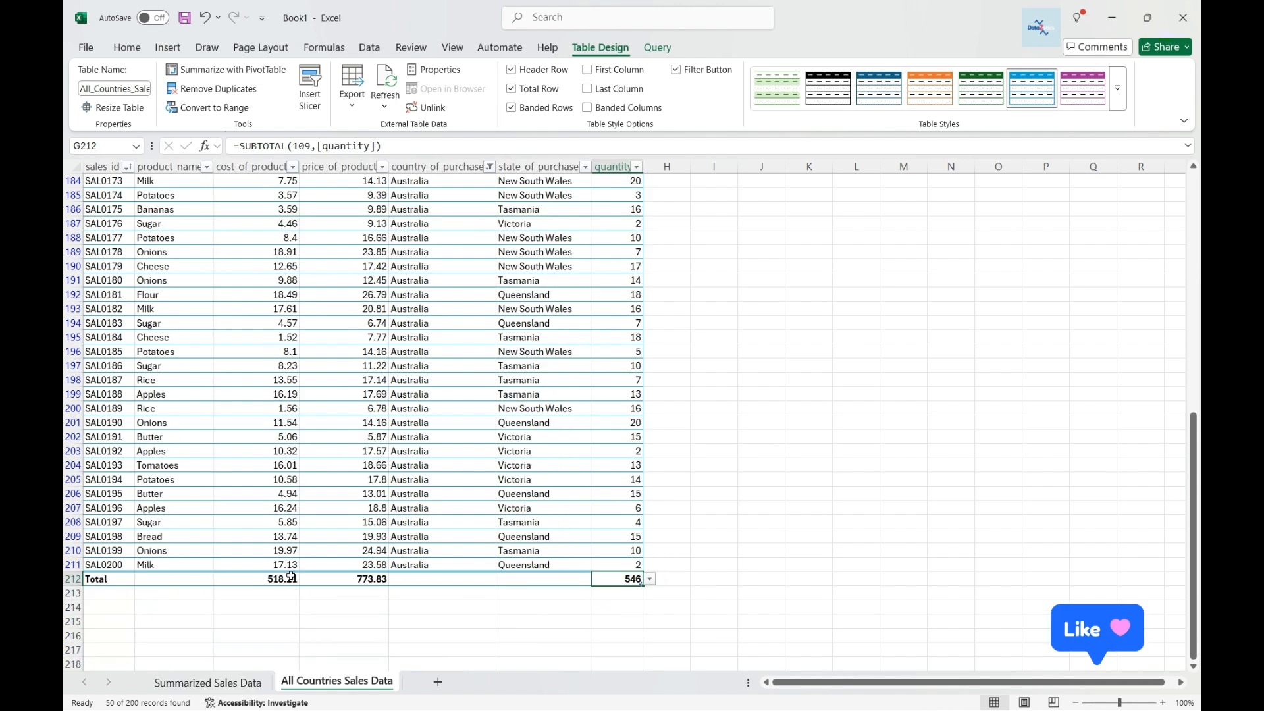
On the Summarized Sales Data sheet, multi-select New South Wales, Tasmania and Victoria alongside Queensland in the State slicer.
left_click(166, 687)
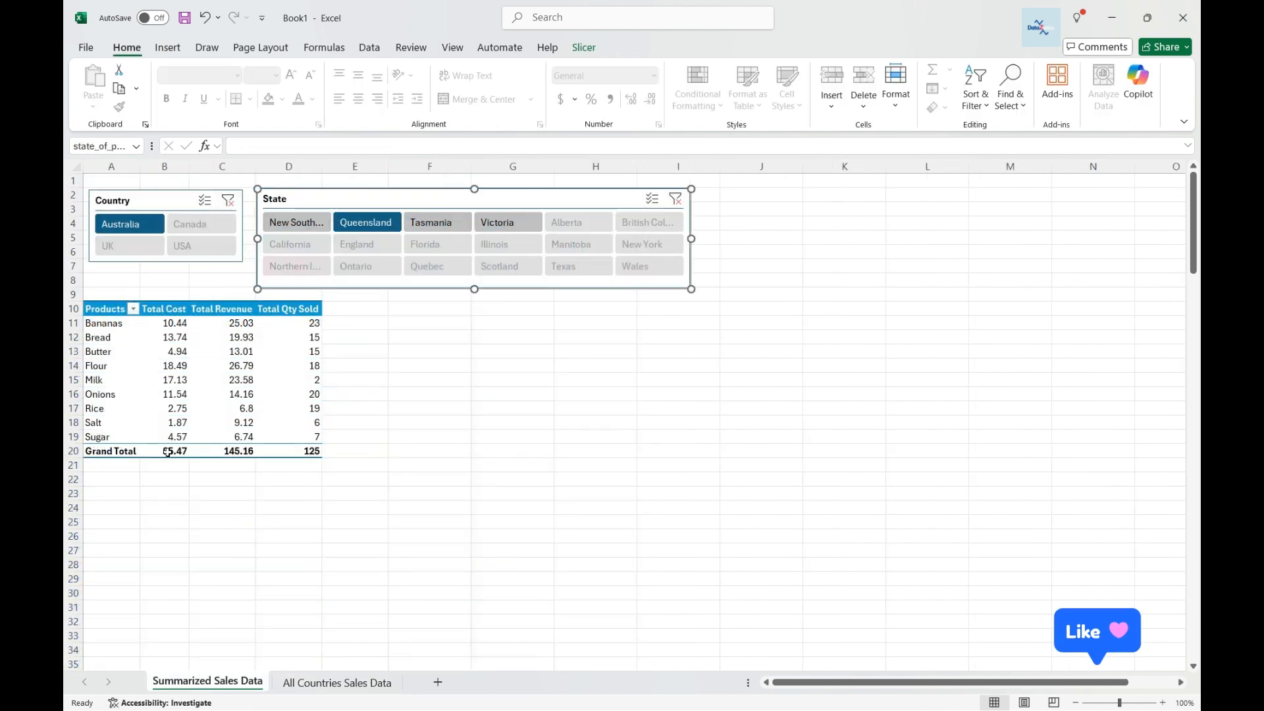
left_click(652, 199)
left_click(296, 223)
left_click(437, 223)
left_click(509, 223)
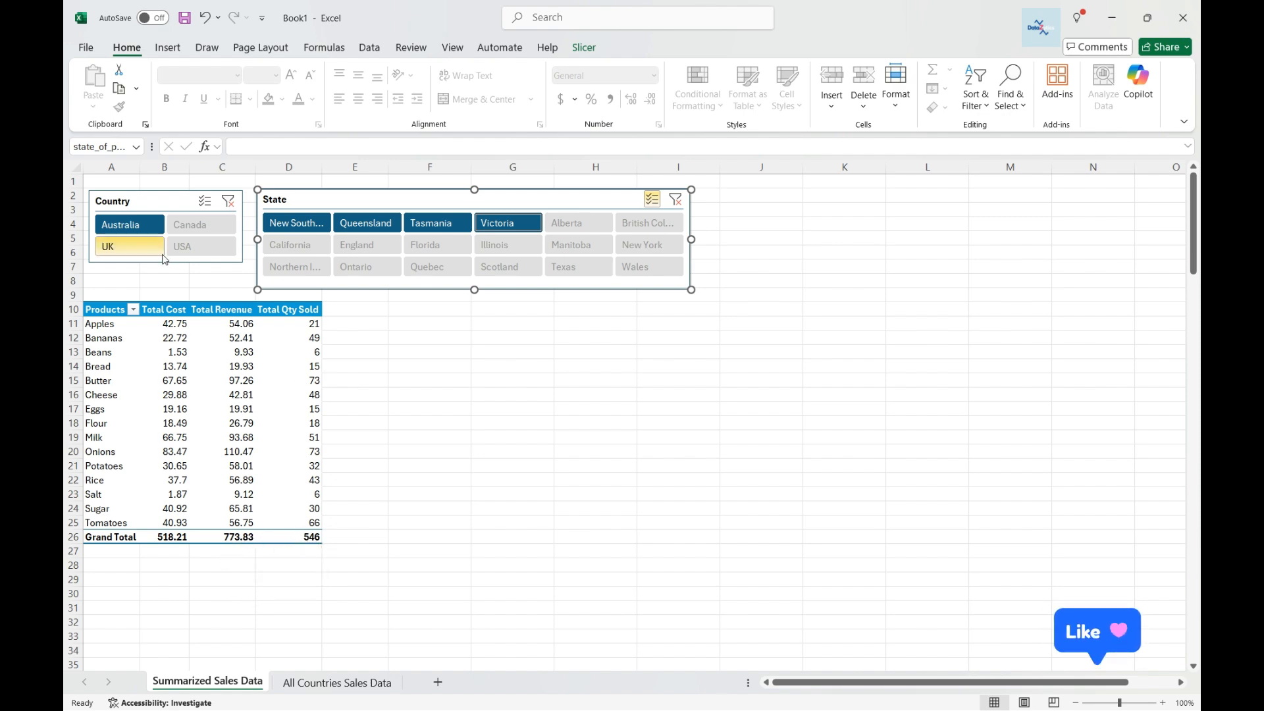
Return to the All Countries Sales Data sheet and review the table's total row.
left_click(337, 682)
scroll(282, 491, "down", 10)
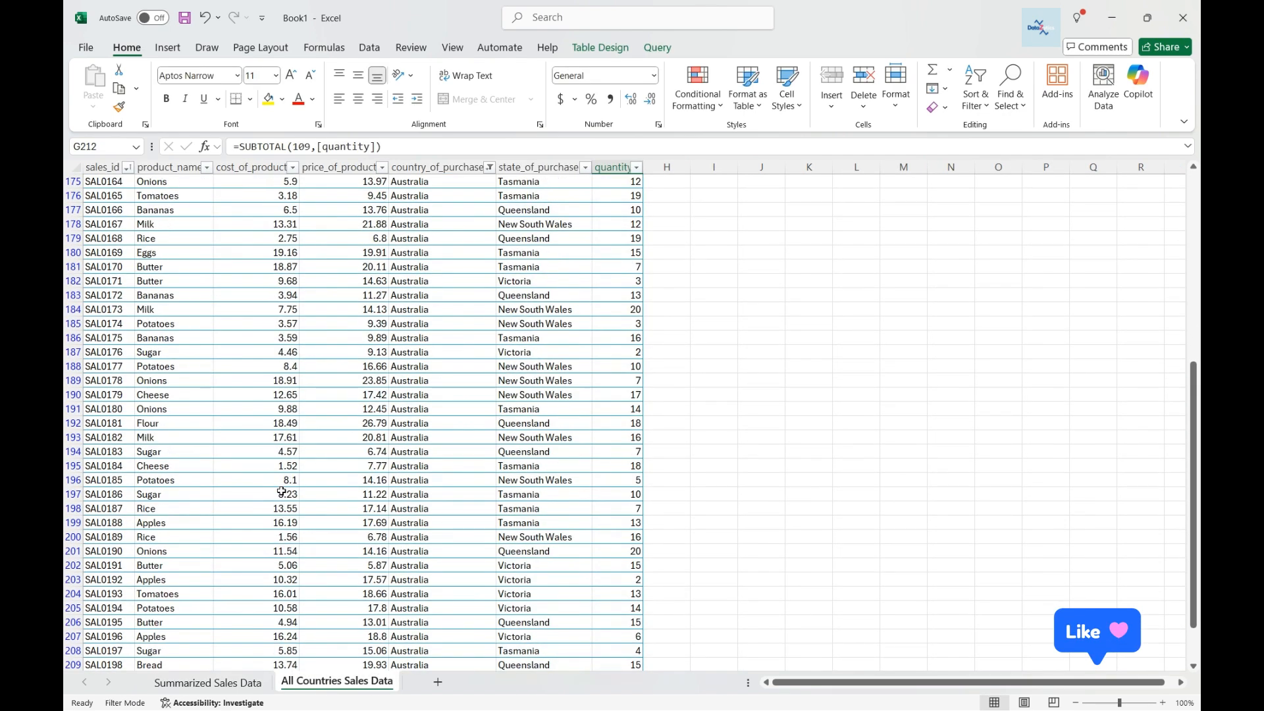
scroll(282, 491, "down", 3)
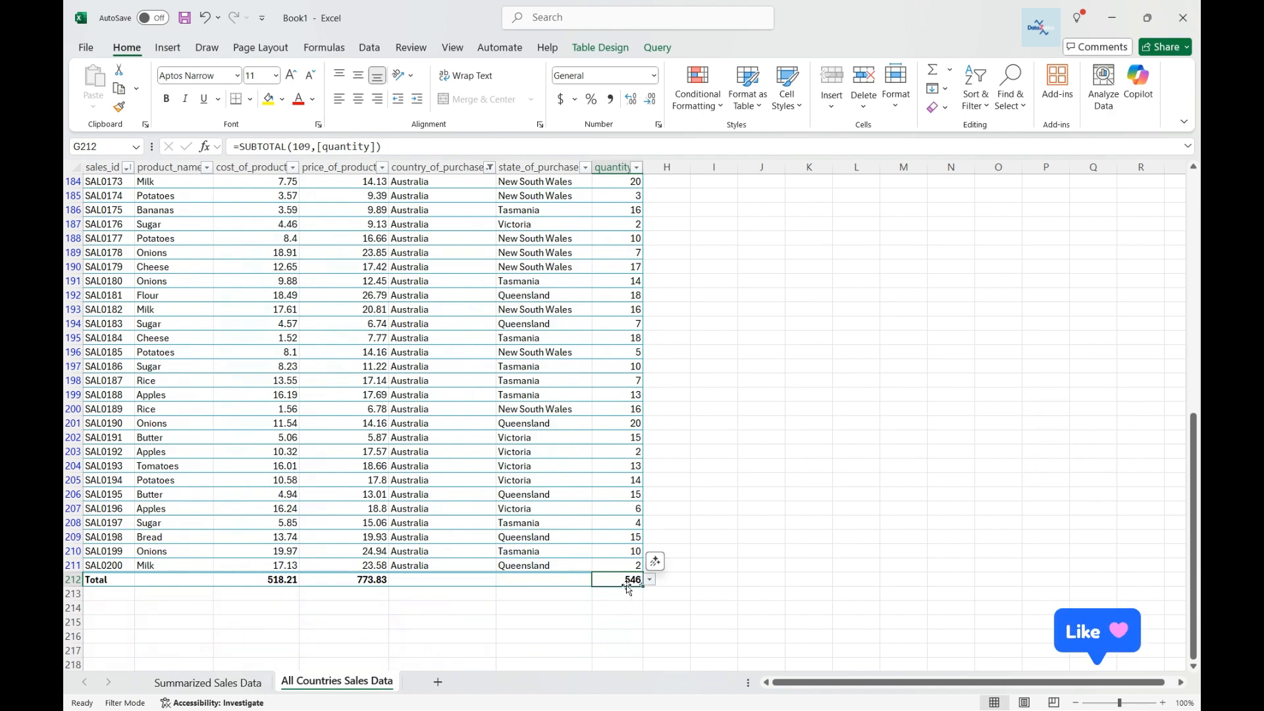
scroll(231, 445, "up", 11)
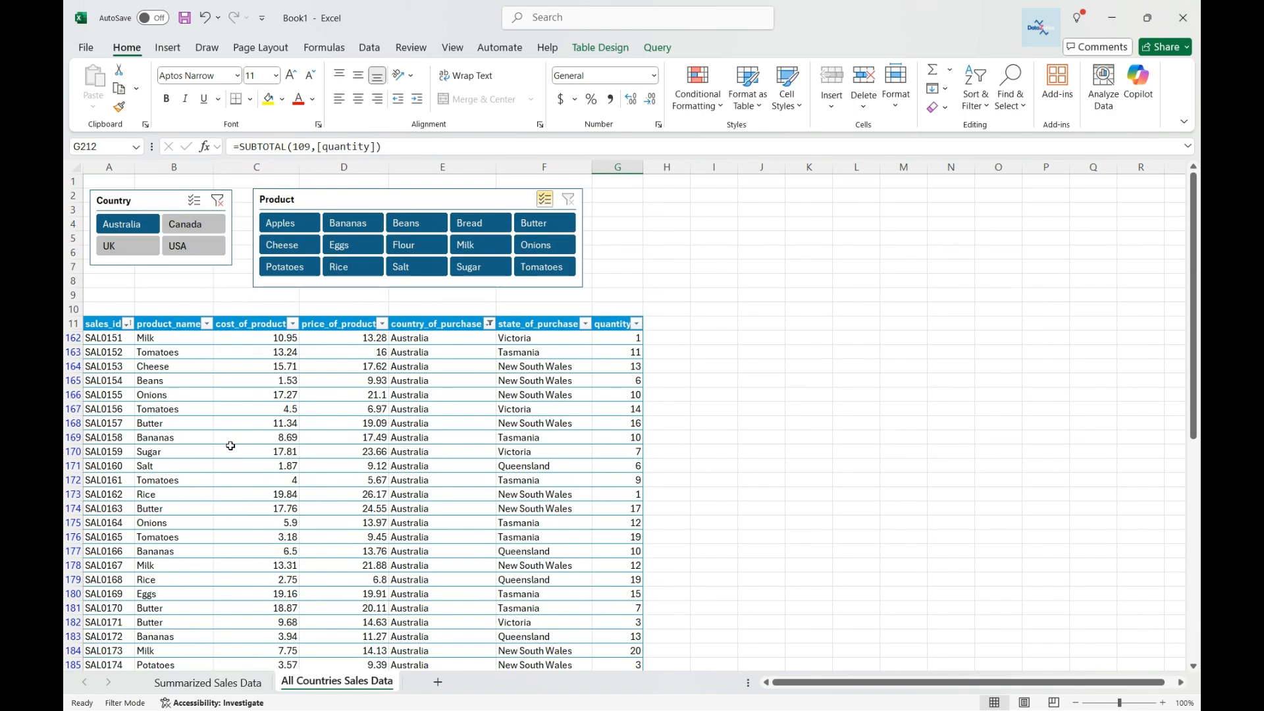